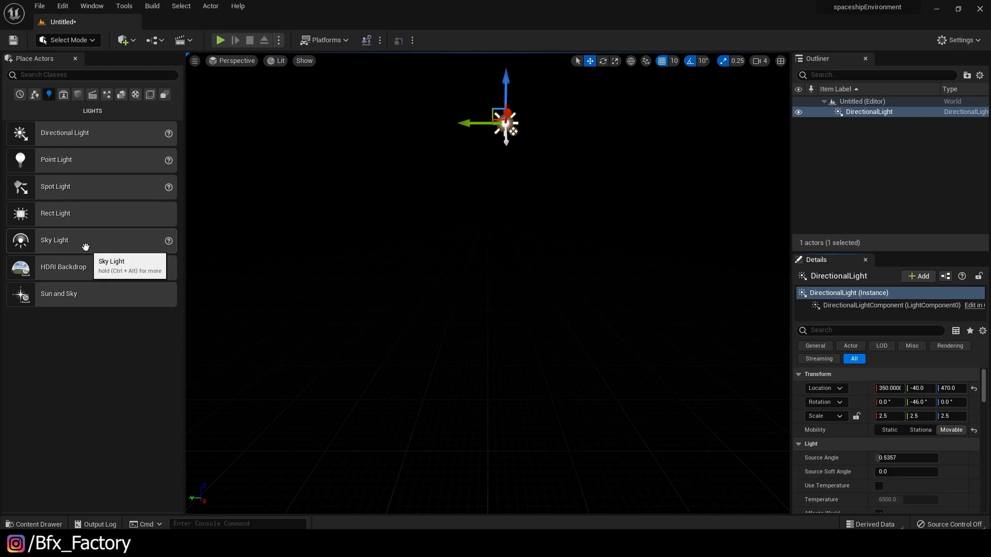
Add a Sky Light with Movable mobility and a Sky Atmosphere to the level
click(951, 430)
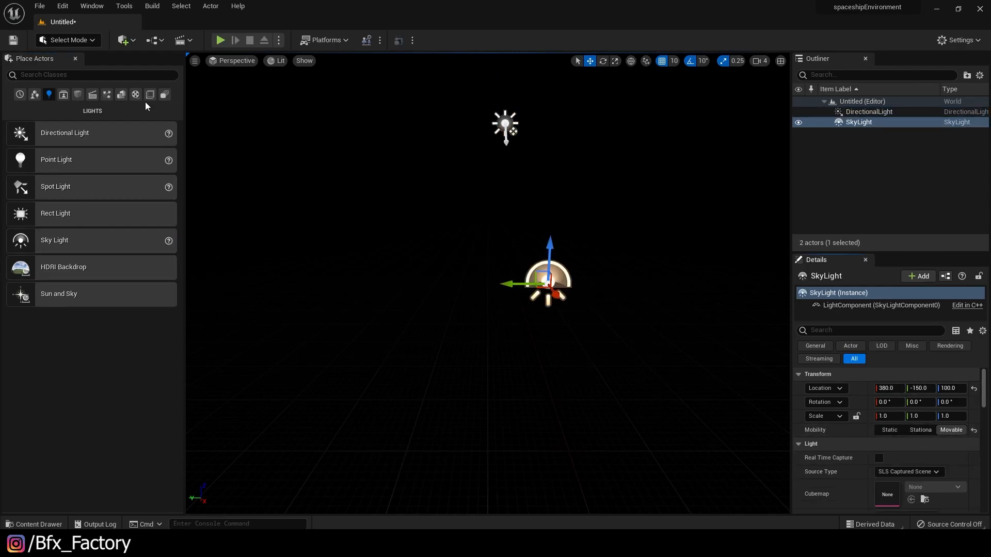
click(109, 96)
drag(132, 161, 458, 212)
Try out a Volumetric Cloud in the level and delete it again
drag(103, 187, 454, 197)
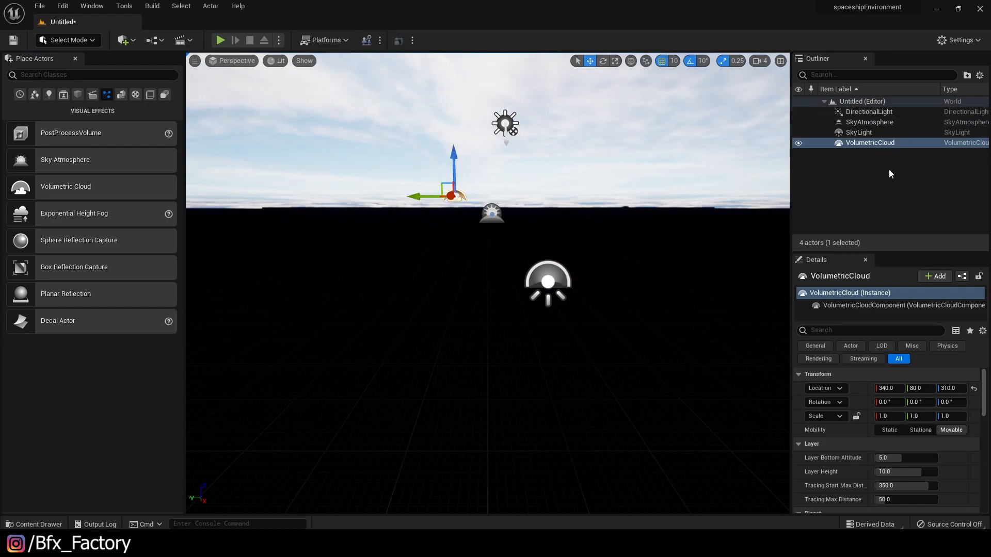
click(883, 145)
key(Delete)
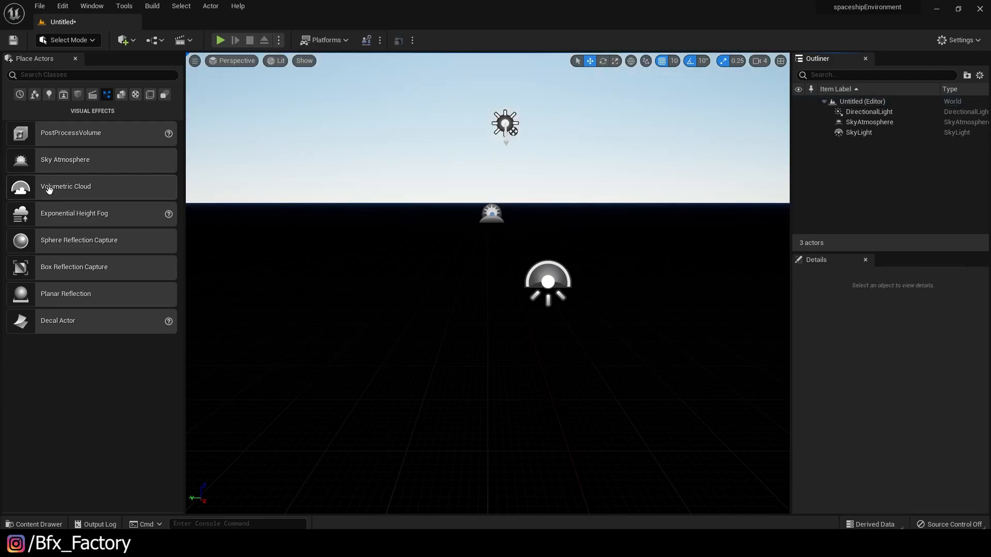
Add an Exponential Height Fog and a PostProcessVolume to the level
drag(74, 213, 474, 227)
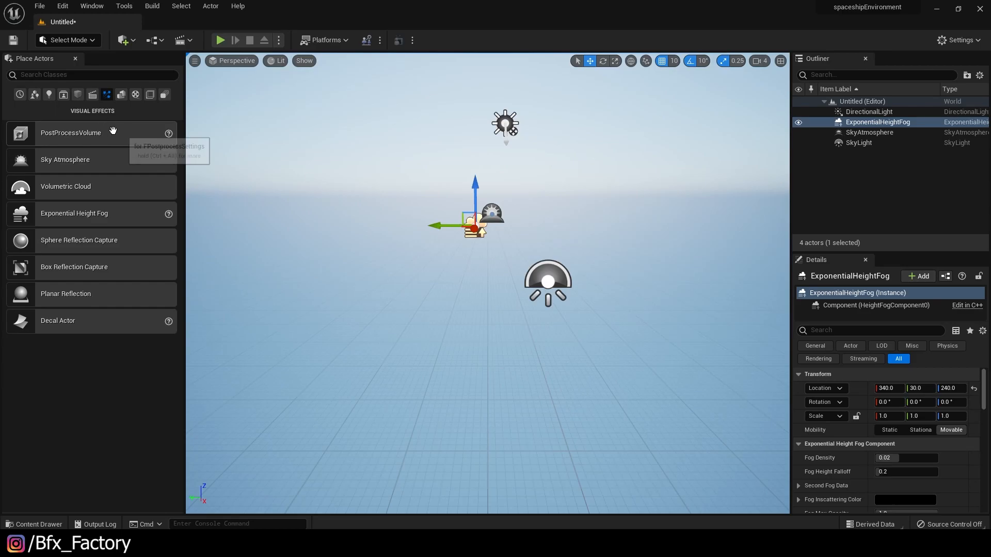
drag(78, 134, 494, 262)
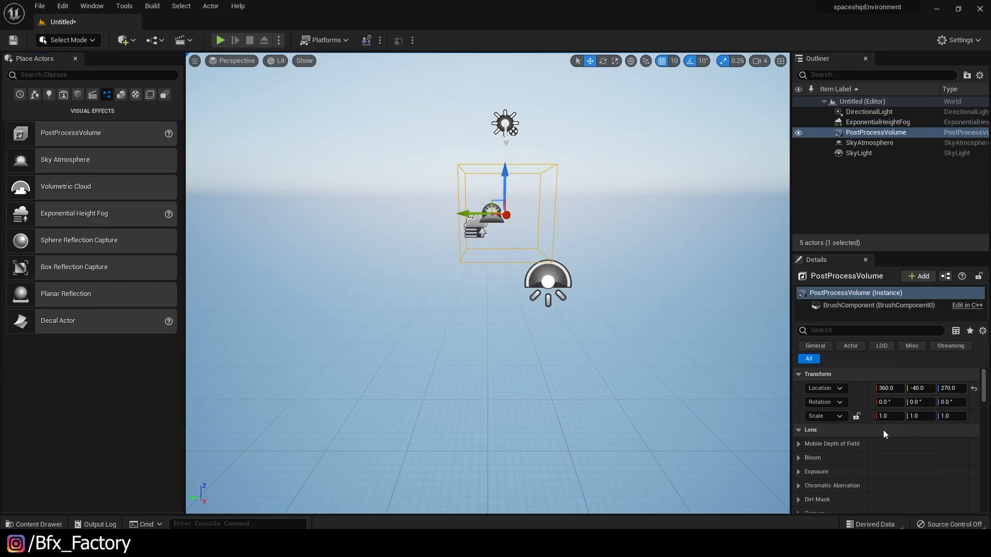
Enable the post process volume's Min EV100 and Max EV100 exposure overrides and set both to 1
click(800, 470)
click(874, 132)
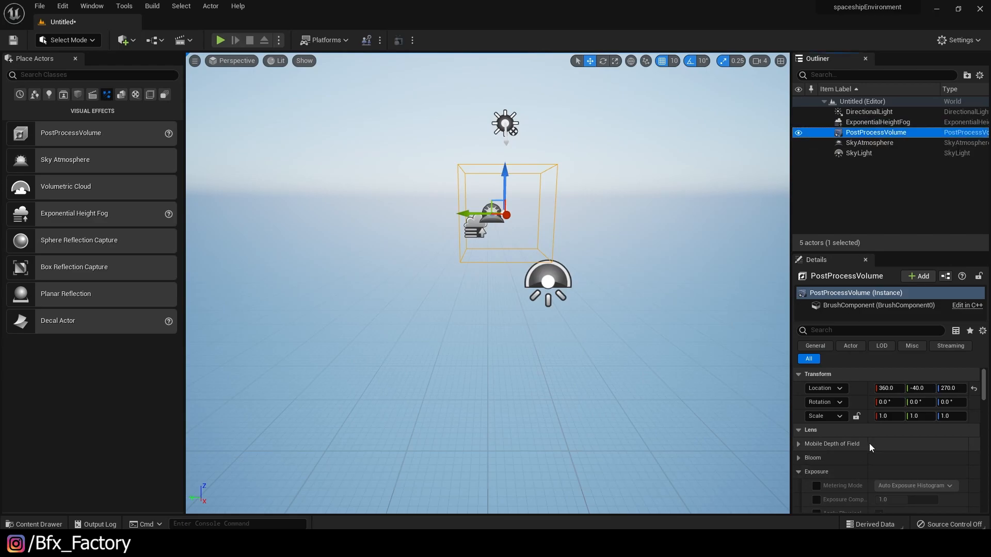
scroll(868, 442, down, 5)
scroll(827, 458, down, 2)
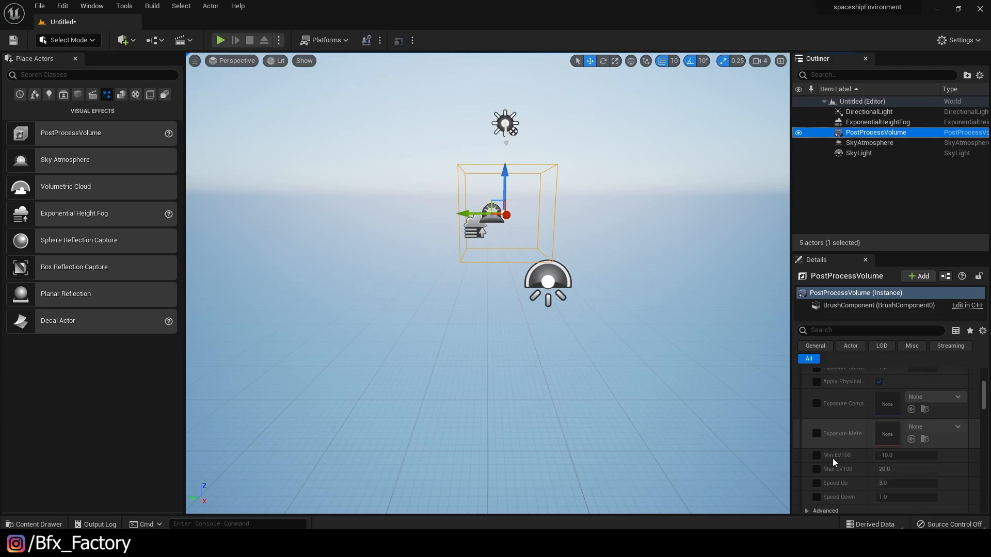
click(816, 455)
click(816, 470)
click(892, 455)
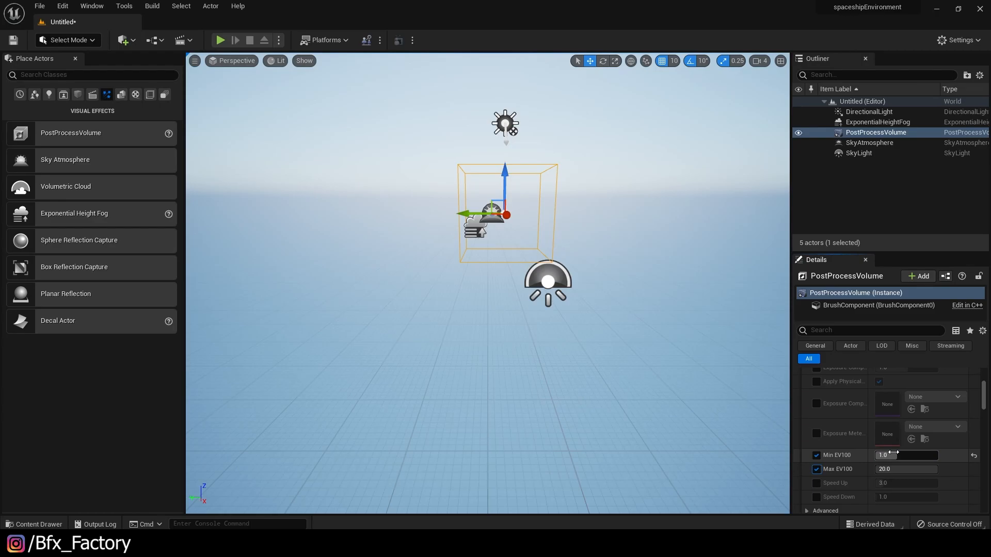
key(Tab)
text(1)
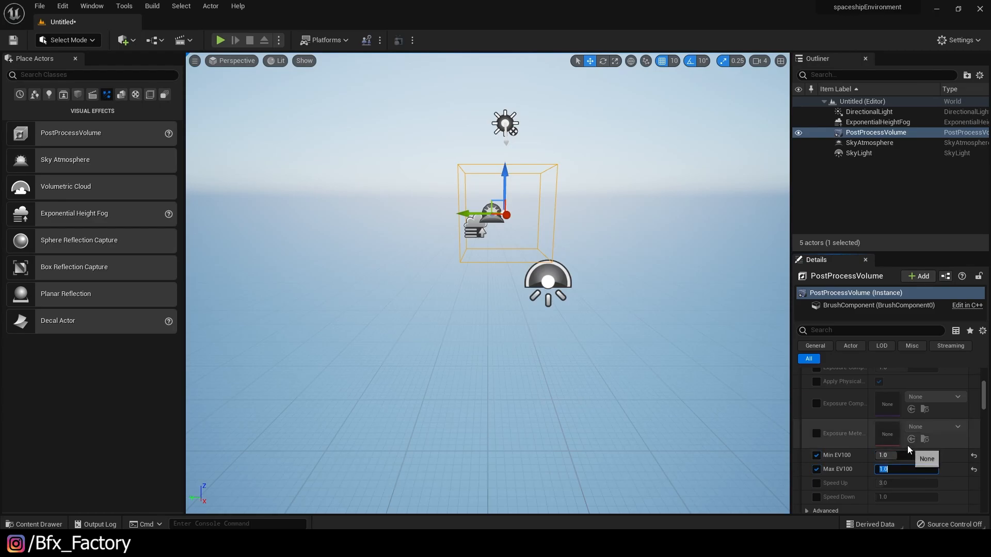
Enable Infinite Extent (Unbound) on the PostProcessVolume so that it affects the whole level
right_drag(621, 309, 590, 283)
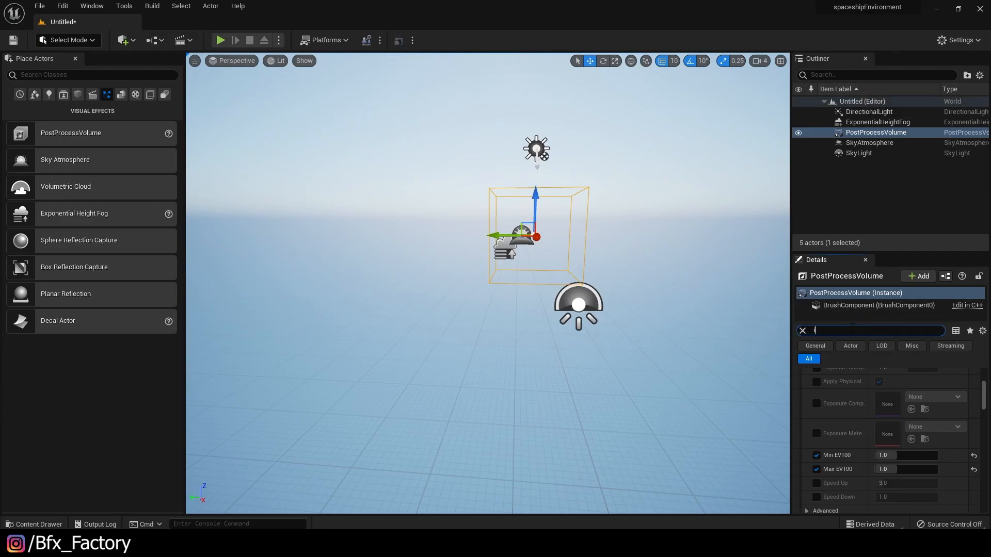
text(inf)
click(879, 430)
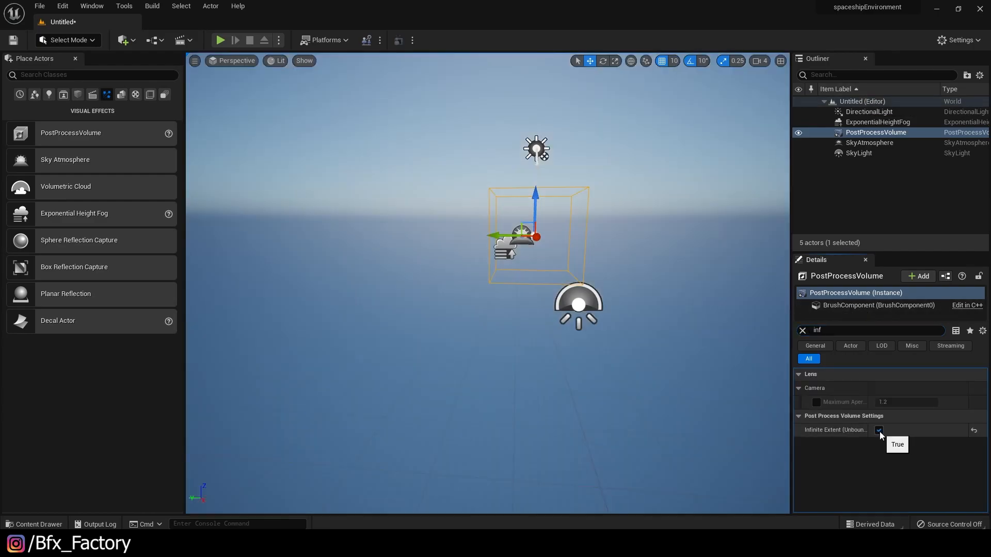
Deselect the volume and rotate the directional light so the sun sits in the sky above the light actors
mouse_move(676, 230)
right_down()
mouse_move(677, 216)
mouse_move(677, 231)
right_up()
click(678, 232)
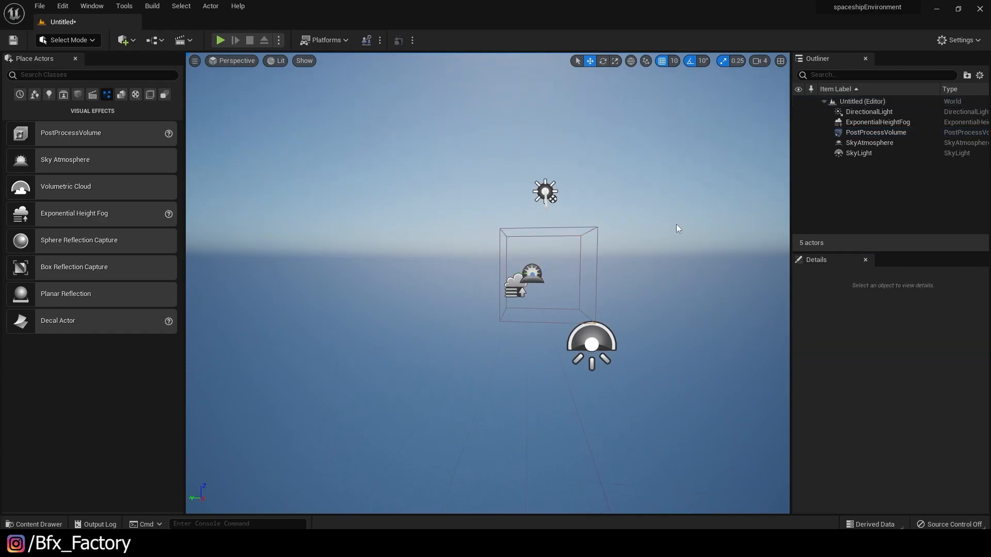
key(ctrl+l)
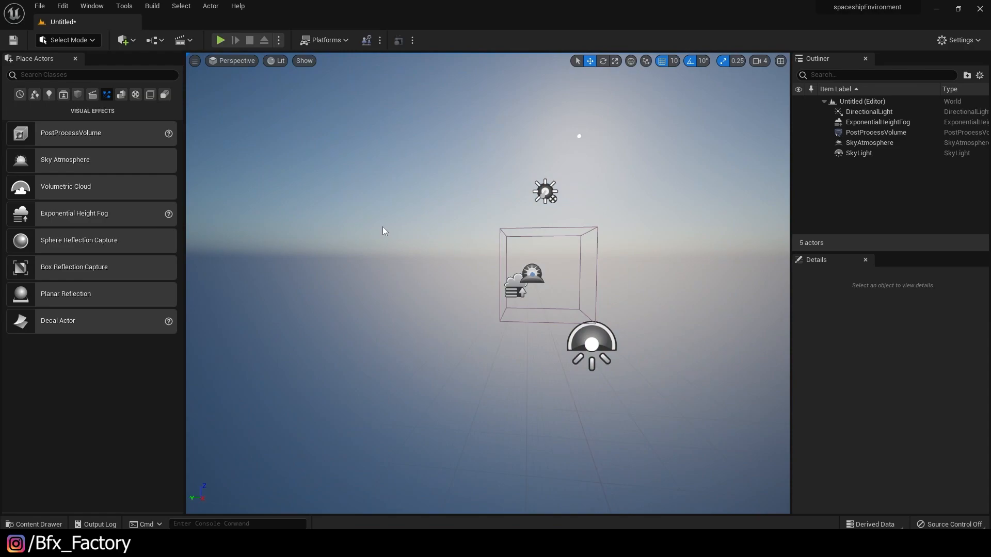
Create a new landscape of 8 × 8 components with 63×63 quad sections and no material
click(81, 41)
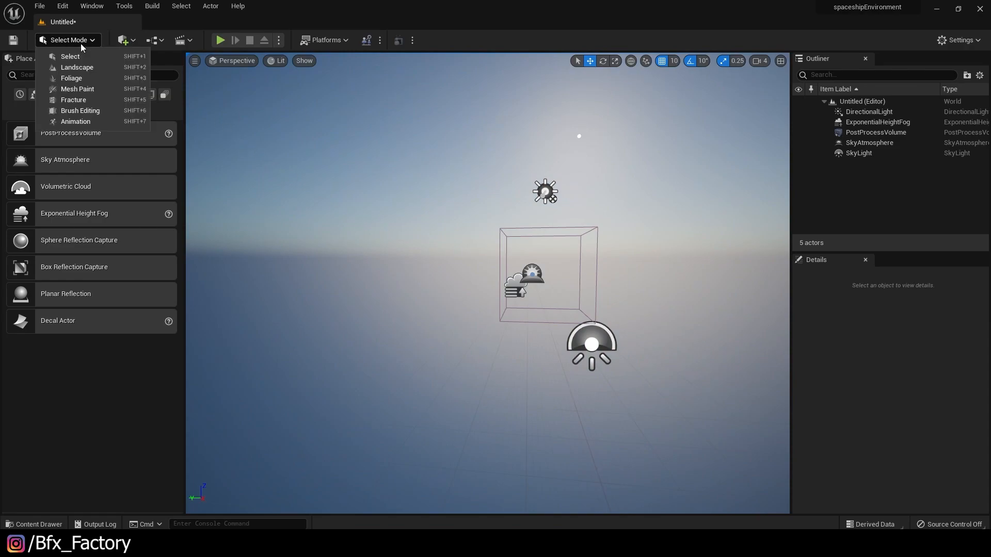
click(81, 72)
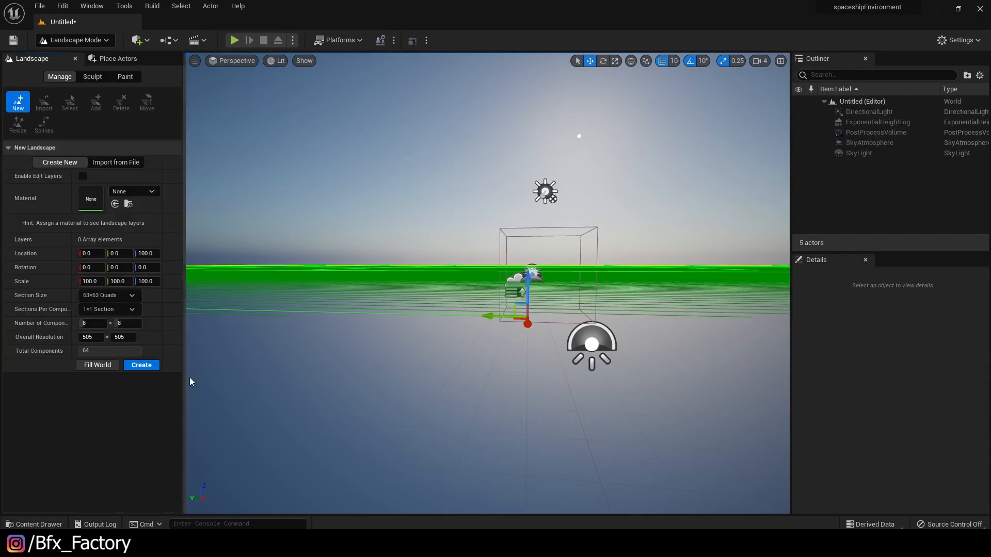
click(142, 366)
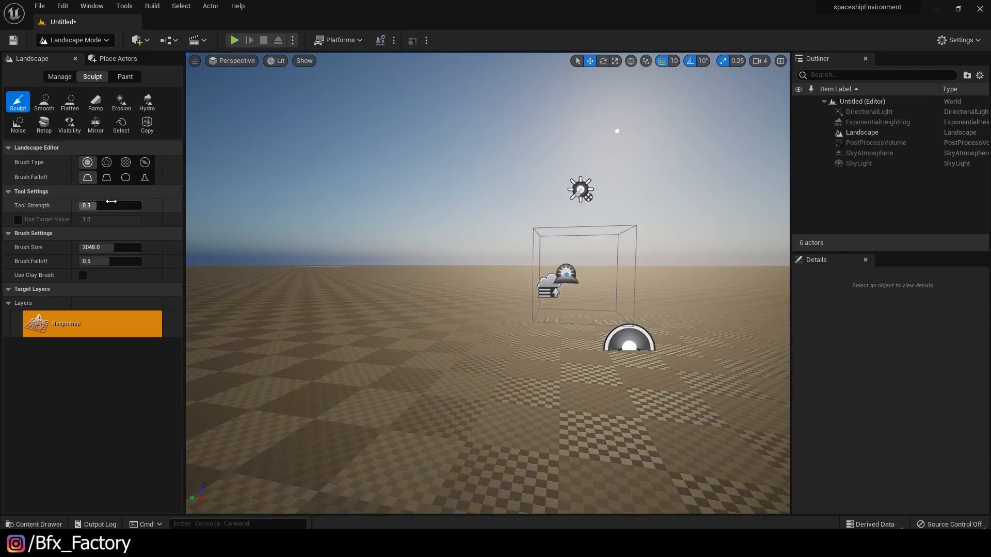
Set the Sculpt tool strength to 0.1 and the brush size to 1000, and brush across the landscape
click(96, 211)
text(0.1)
click(116, 247)
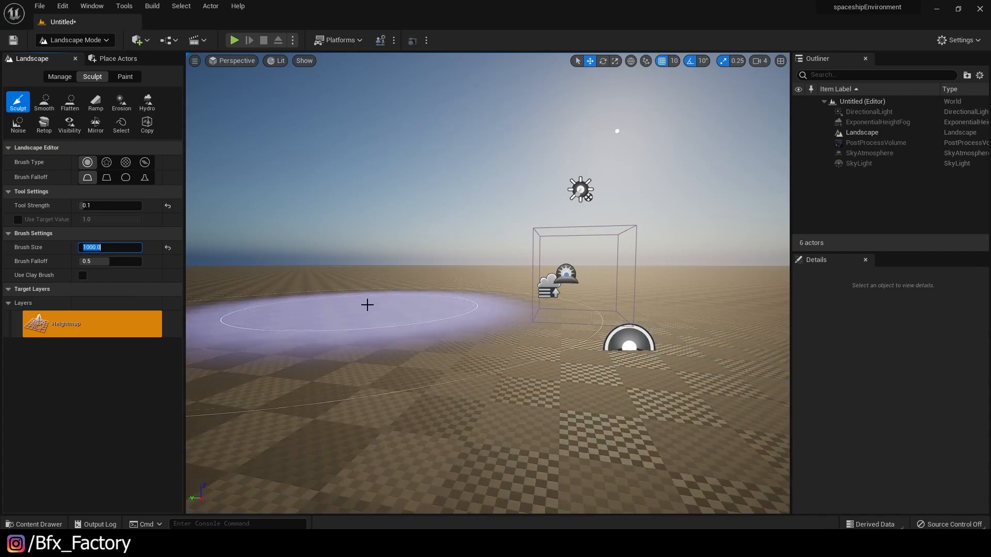
drag(478, 309, 516, 329)
drag(635, 304, 393, 310)
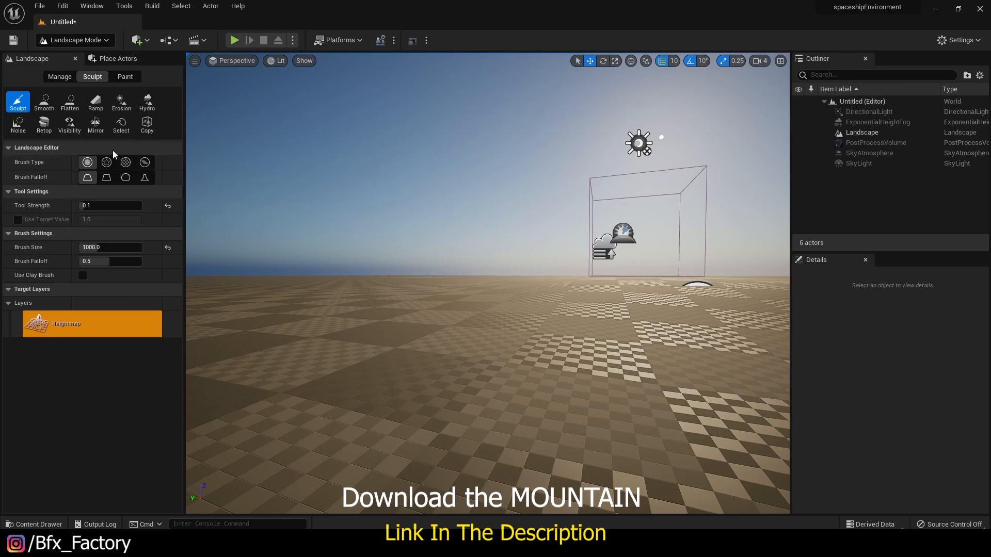
Return to Select mode and create a folder named mountain in the project's Content folder
click(81, 40)
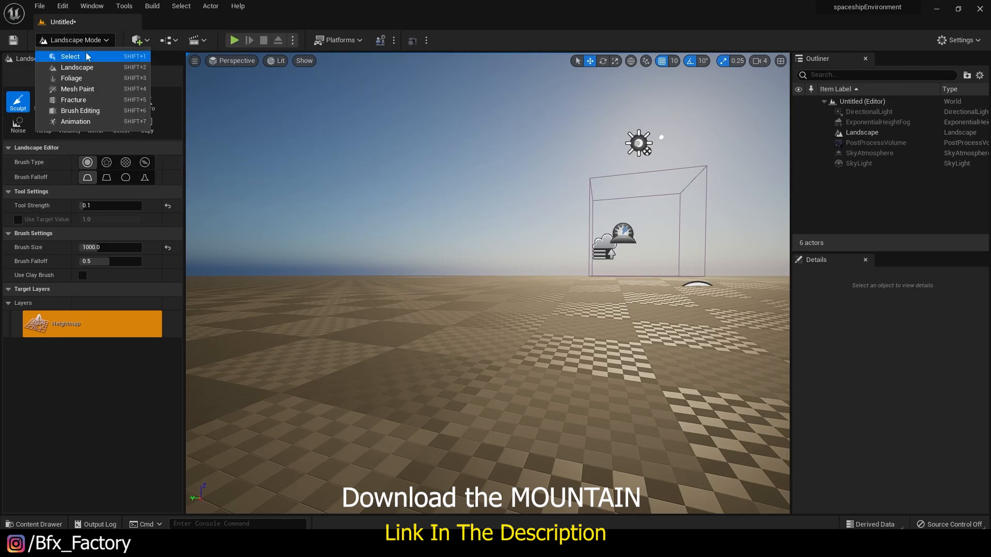
click(85, 53)
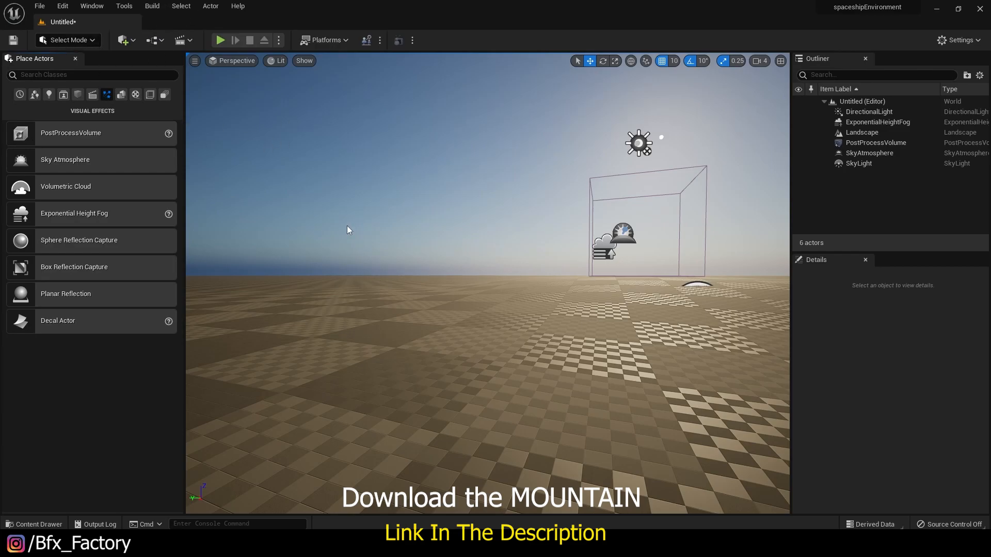
key(ctrl+space)
click(120, 428)
right_click(389, 457)
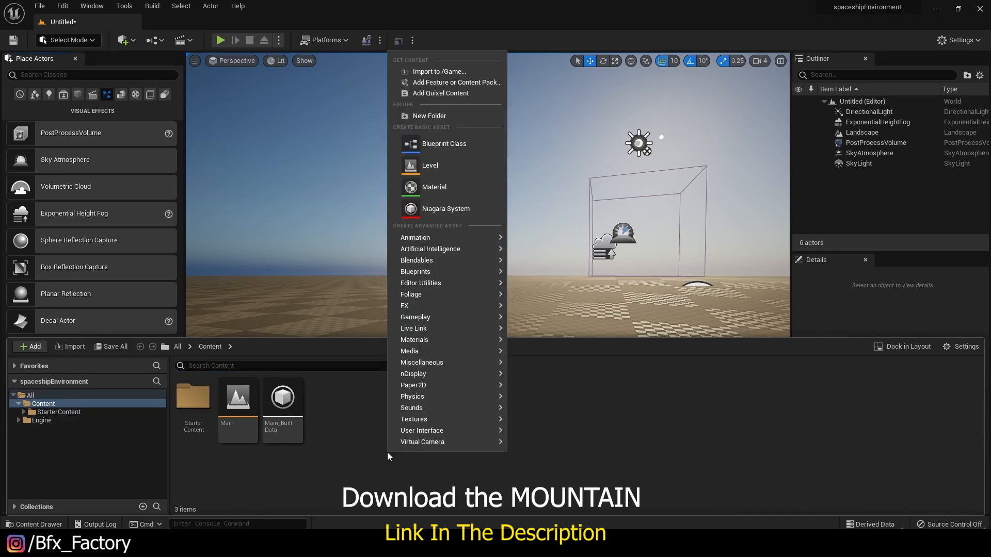
click(430, 116)
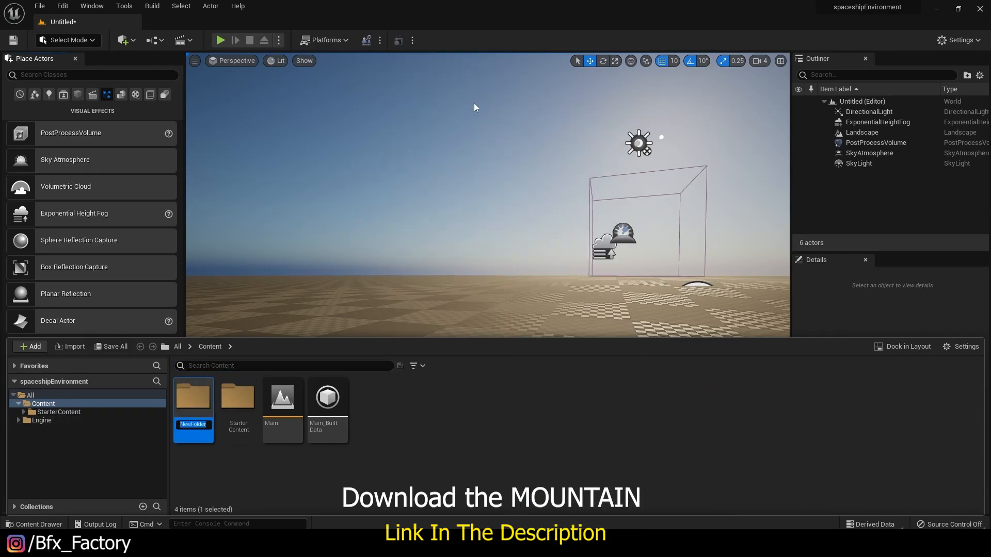
text(mountain)
key(Return)
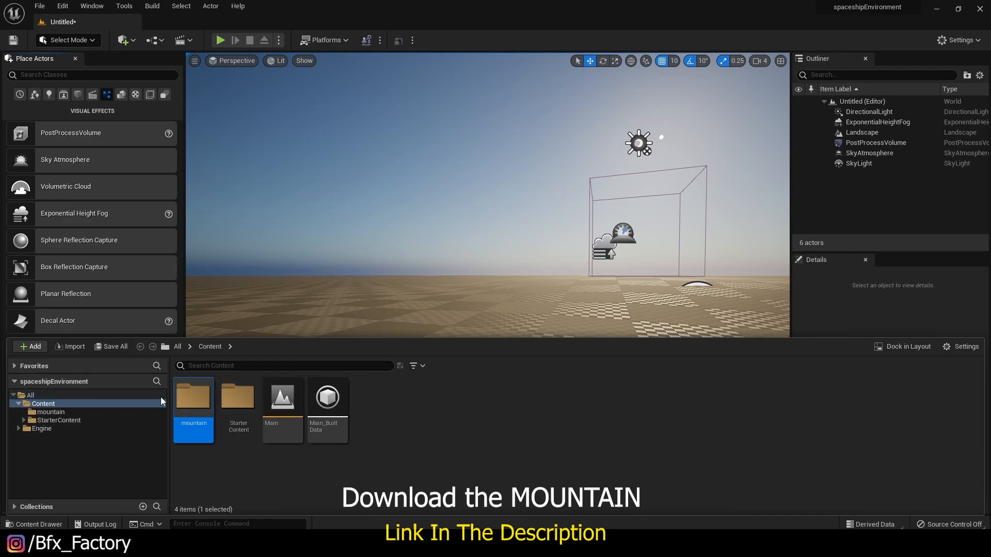
Import mountain.fbx into the mountain folder with the default import options and dismiss the message log
double_click(195, 403)
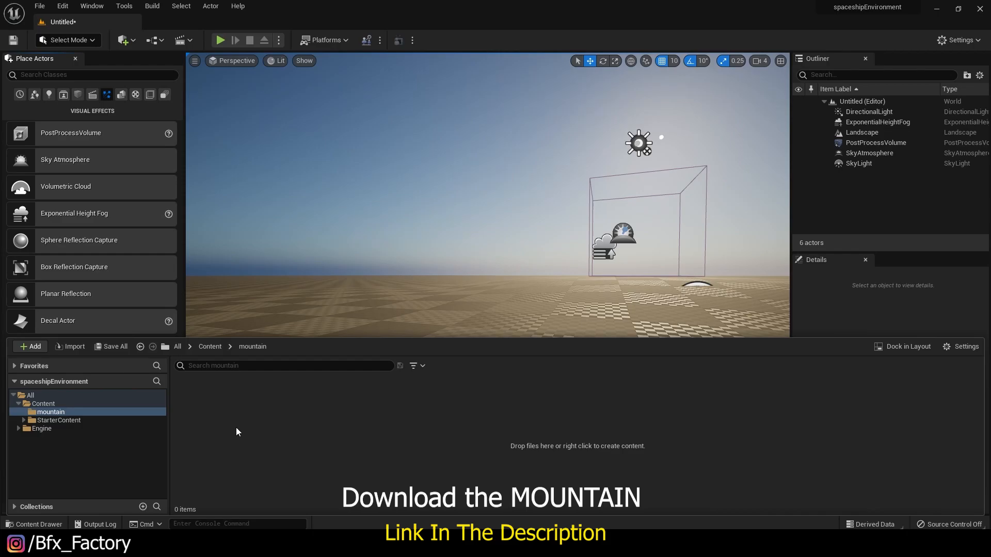
click(70, 347)
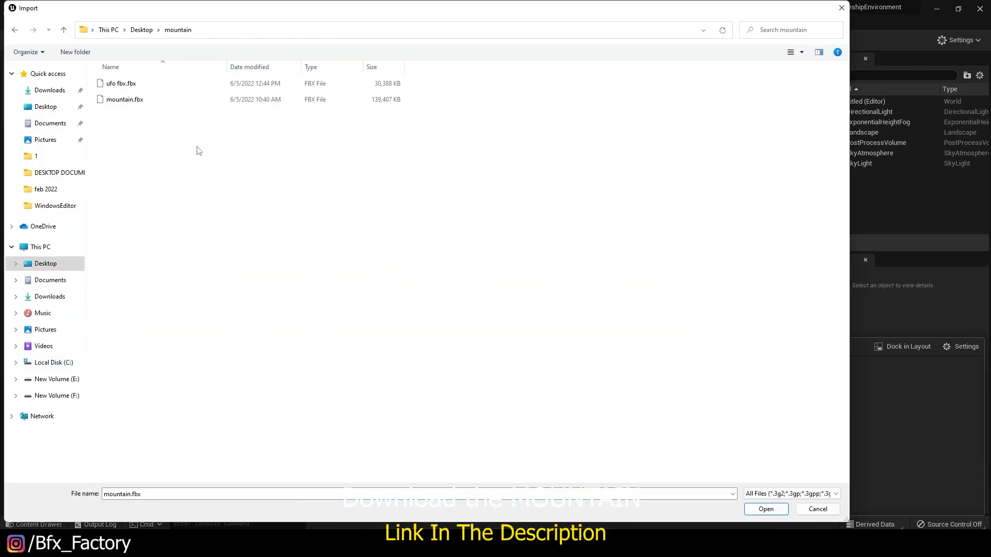
click(124, 99)
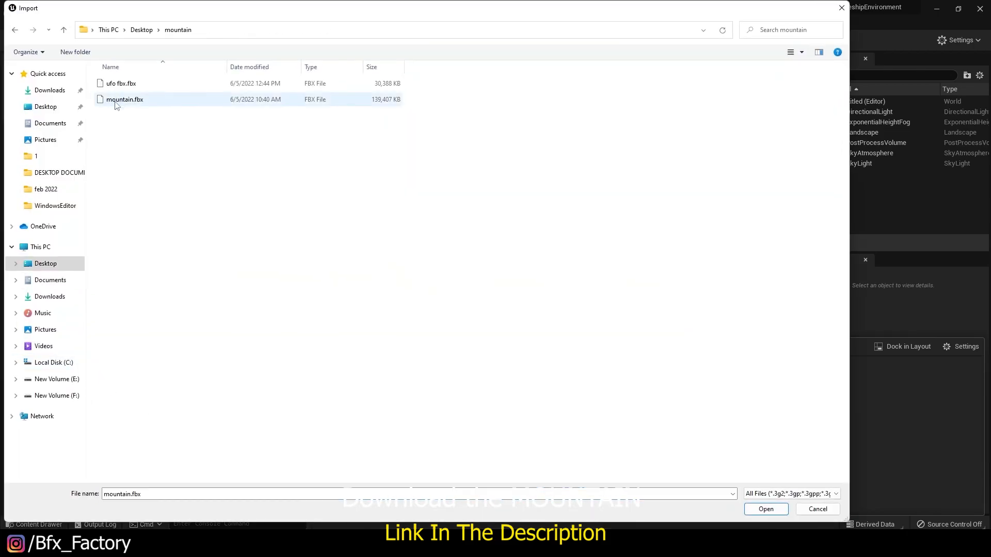
double_click(141, 99)
click(471, 469)
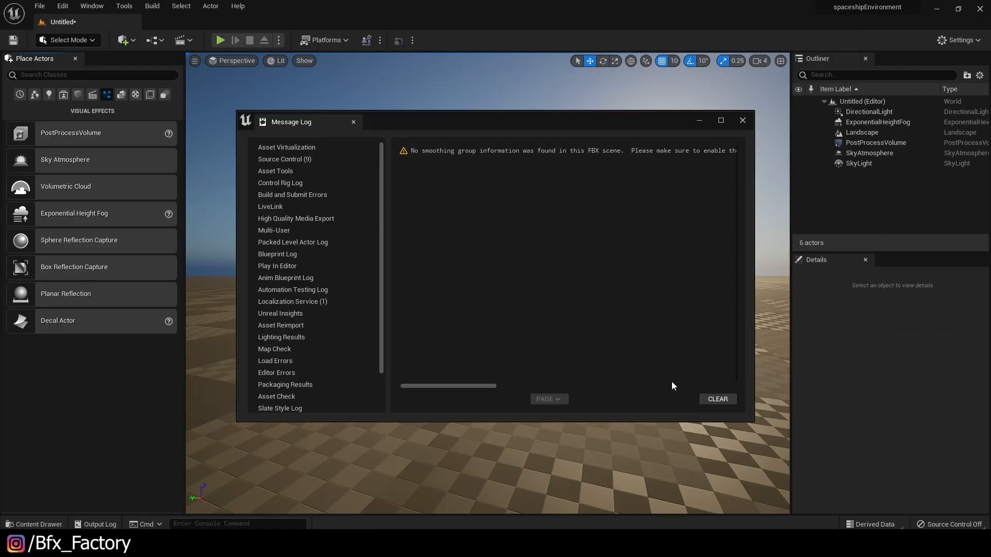
click(742, 121)
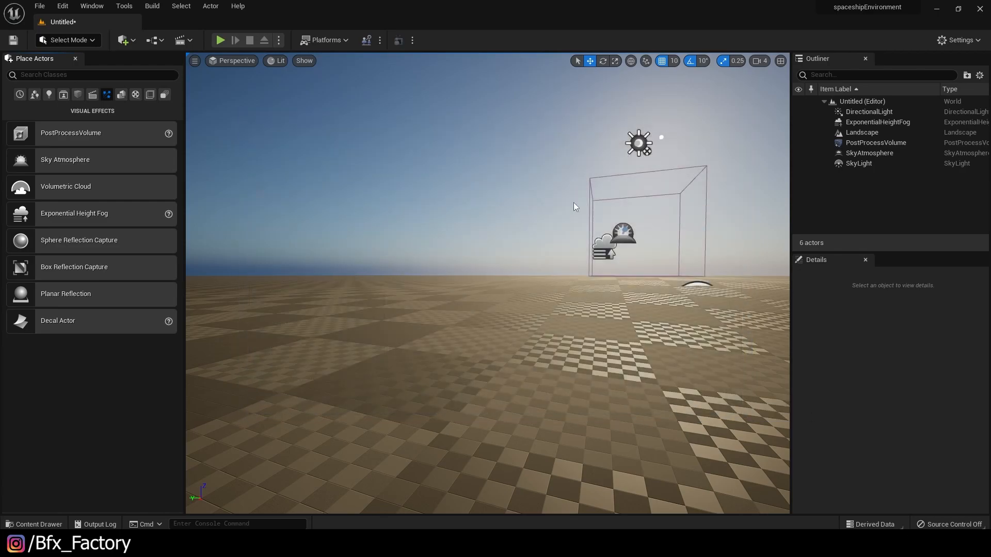
Place the mountain_Landscape mesh on the distant part of the landscape and rotate it about 90° around Z
key(ctrl+space)
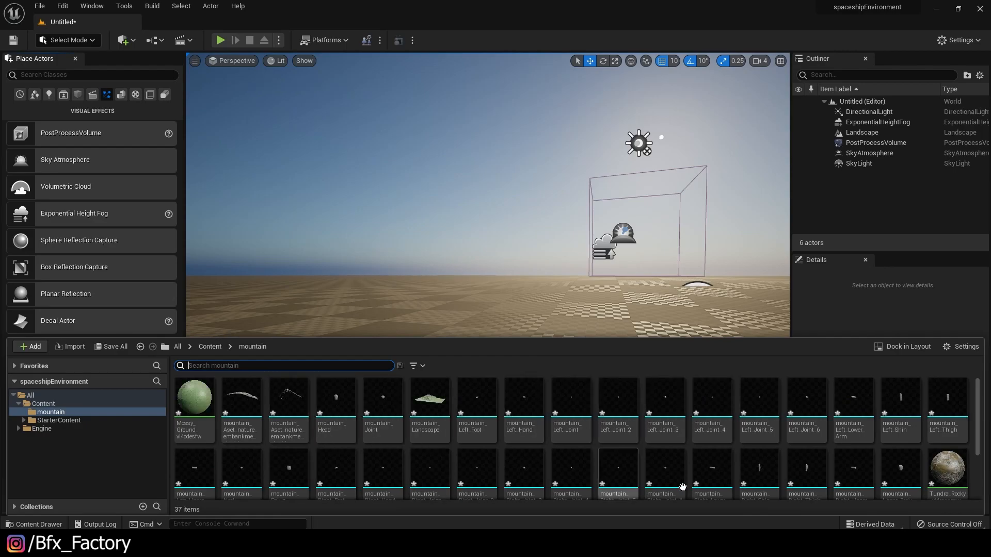
scroll(863, 463, down, 1)
scroll(428, 478, up, 1)
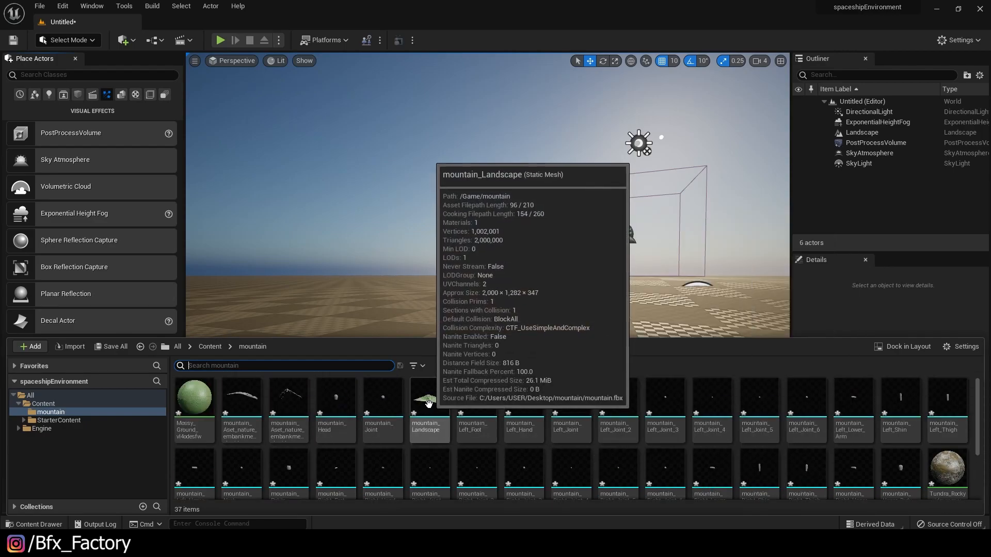
mouse_move(425, 411)
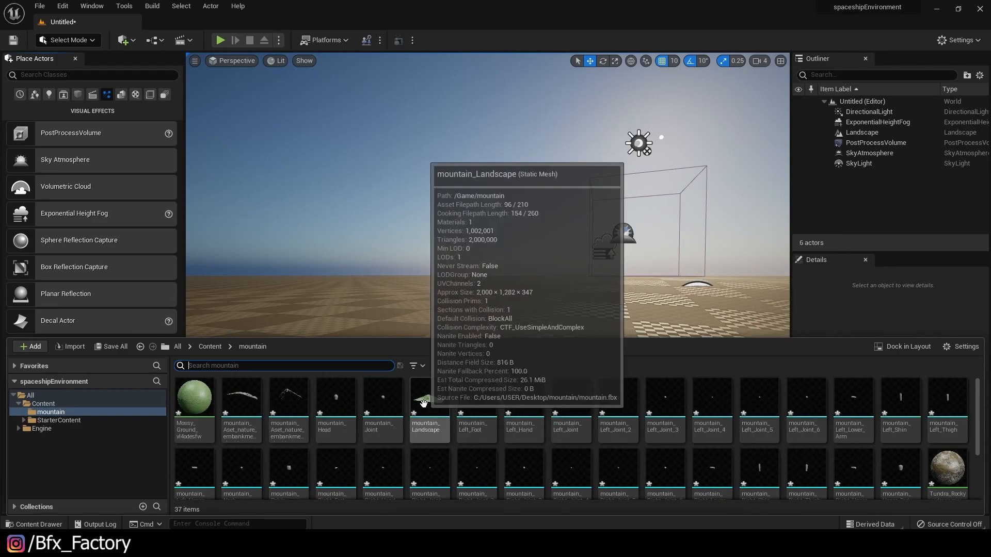
drag(430, 408, 542, 266)
click(602, 61)
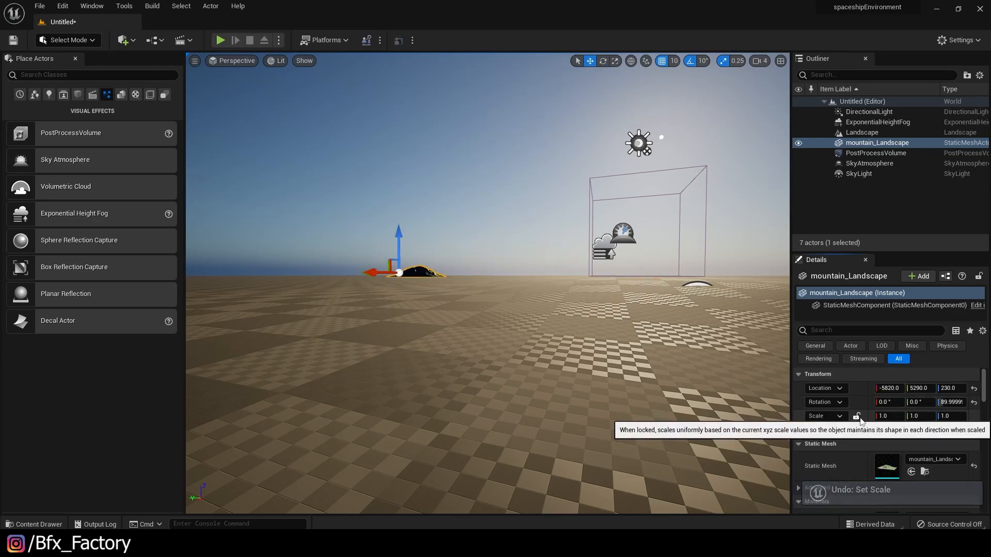
Lock the mountain_Landscape mesh's scale proportions and scale it uniformly to 30
click(857, 416)
click(888, 416)
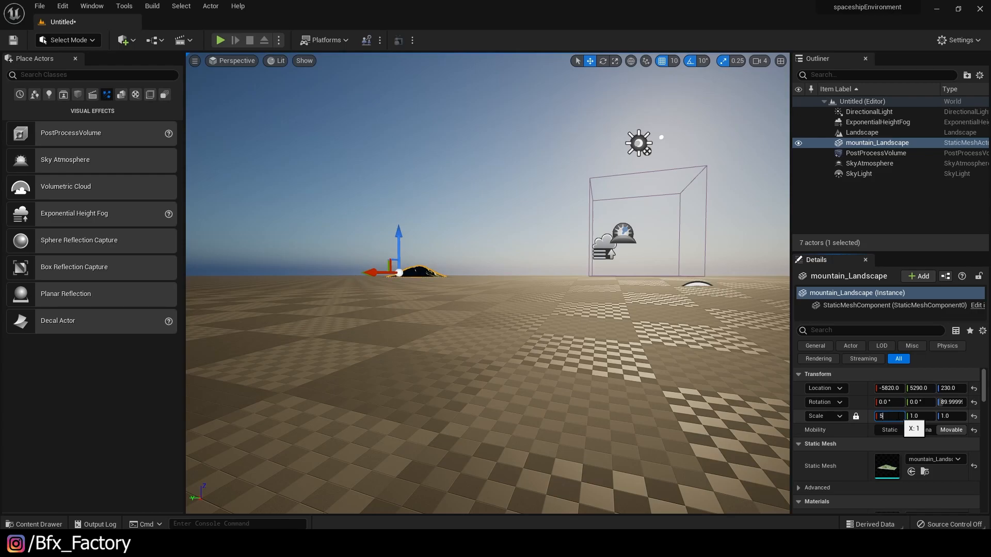
key(Return)
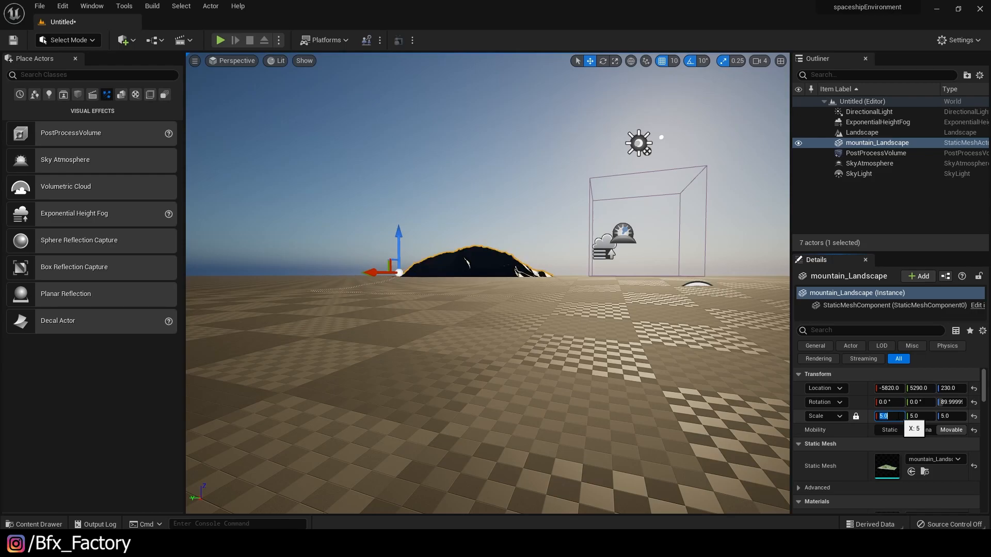
text(30)
key(Return)
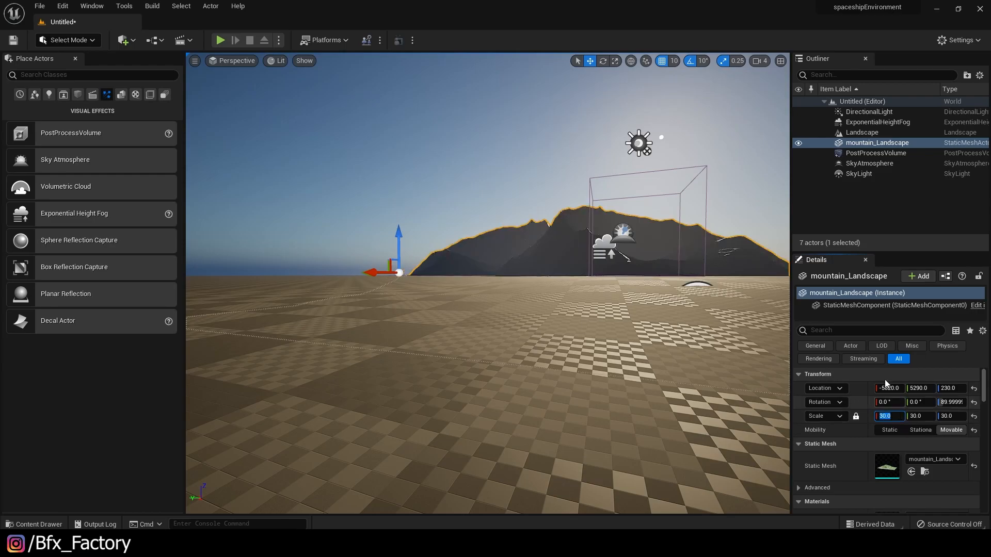
Scale the mountain_Landscape mesh uniformly to 15 and adjust its height to about Z 1430
drag(400, 232, 399, 150)
click(887, 416)
text(1)
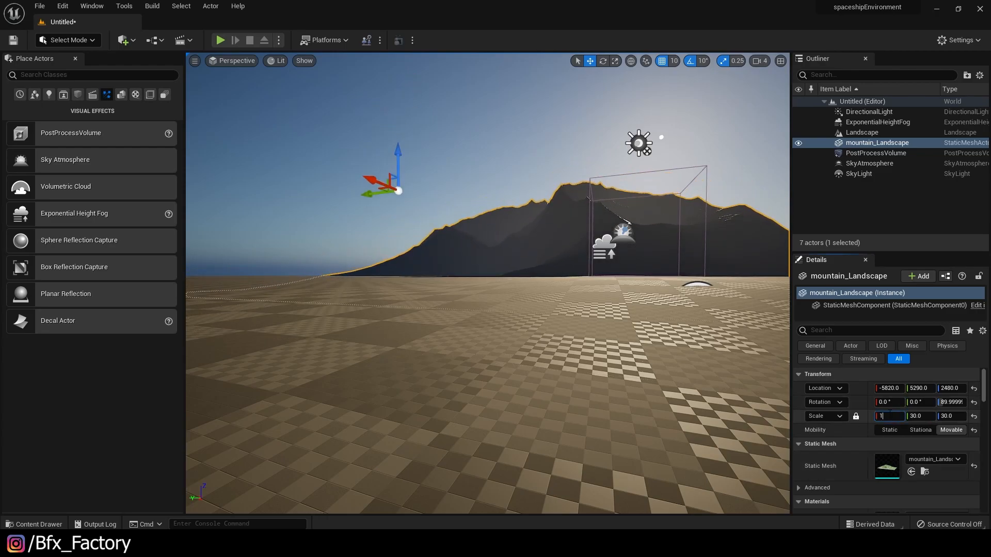
text(5)
key(Return)
drag(398, 150, 399, 188)
Change the sun direction of the directional light so it lights the visible face of the mountain
key(ctrl+l)
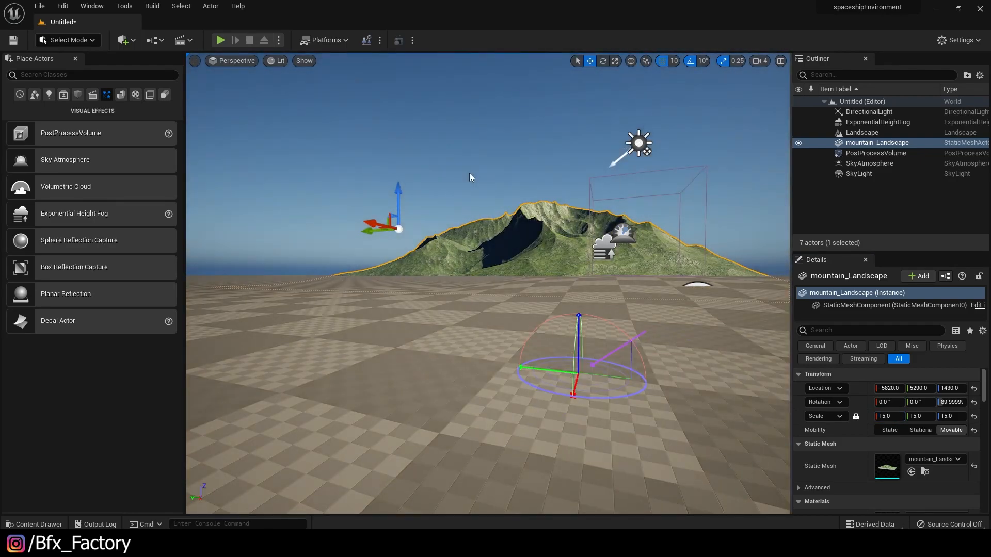
key(e)
right_drag(469, 173, 469, 172)
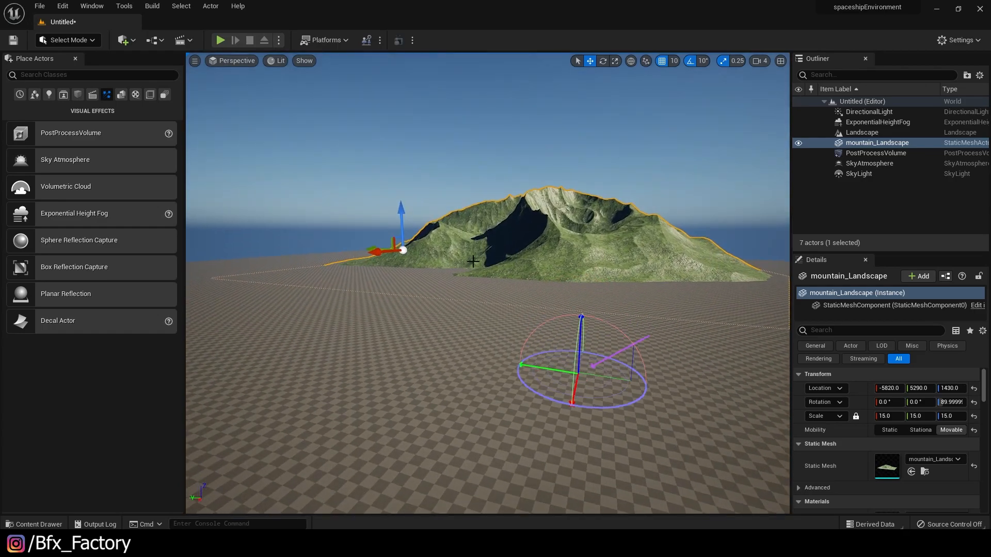
Move the mountain_Landscape mesh far back on the landscape to about X -41530, Y -16320
drag(386, 249, 709, 240)
right_drag(595, 272, 742, 239)
key(q)
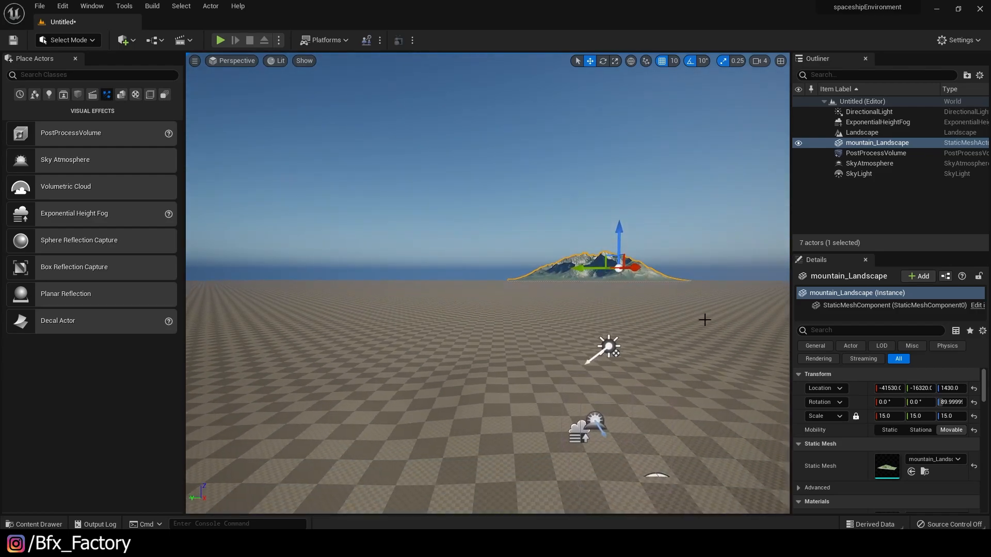
Enlarge the distant mountain_Landscape mesh uniformly, first to a scale of 30 and finally to 50
text(30)
key(Return)
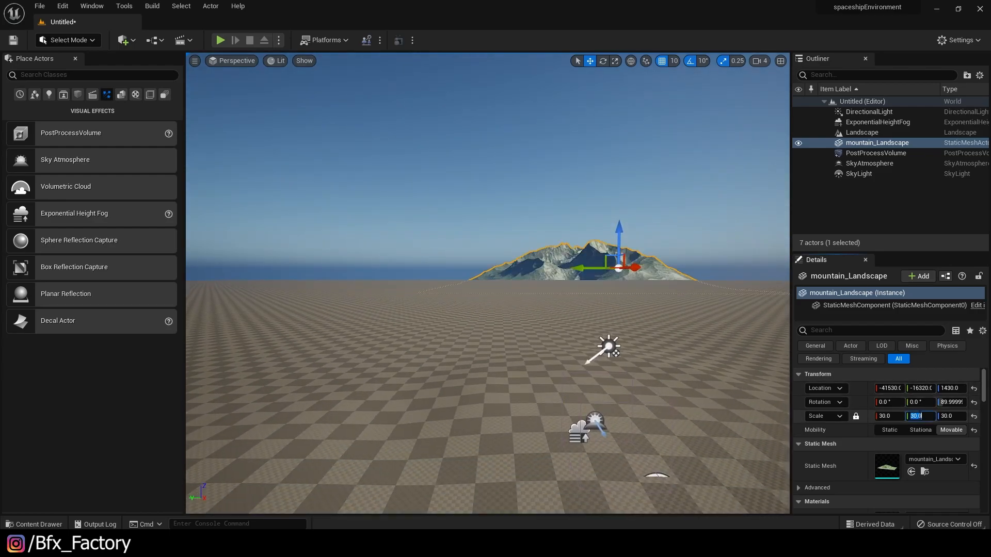
text(50)
key(Return)
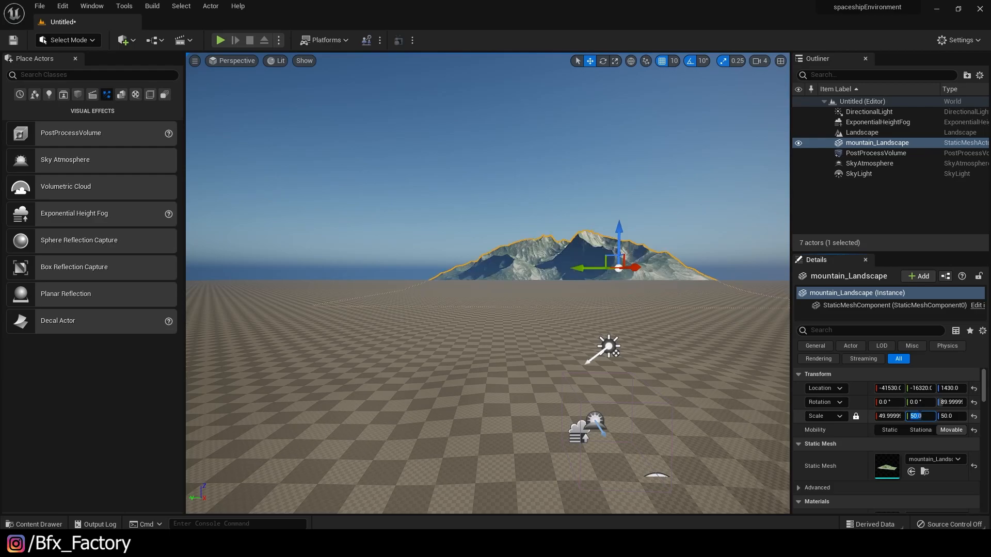
Raise the mountain_Landscape mesh to about Z 5260 and shift it sideways to about Y -34450
drag(621, 239, 621, 210)
drag(575, 240, 708, 241)
right_drag(672, 269, 677, 252)
key(q)
key(a)
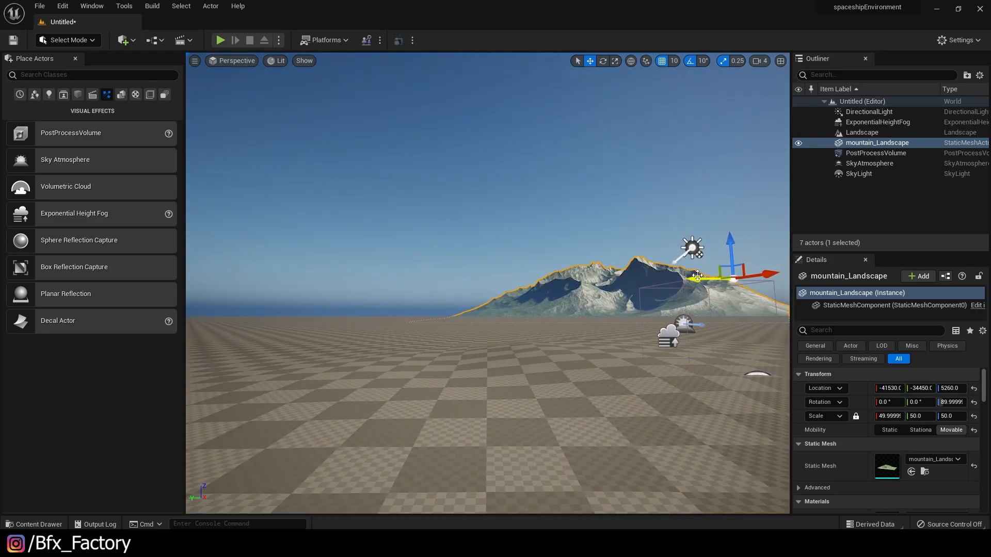
Duplicate the mountain_Landscape mesh along the Y axis, placing the copy at about Y -111410
right_drag(695, 296, 743, 284)
alt+drag(561, 307, 788, 305)
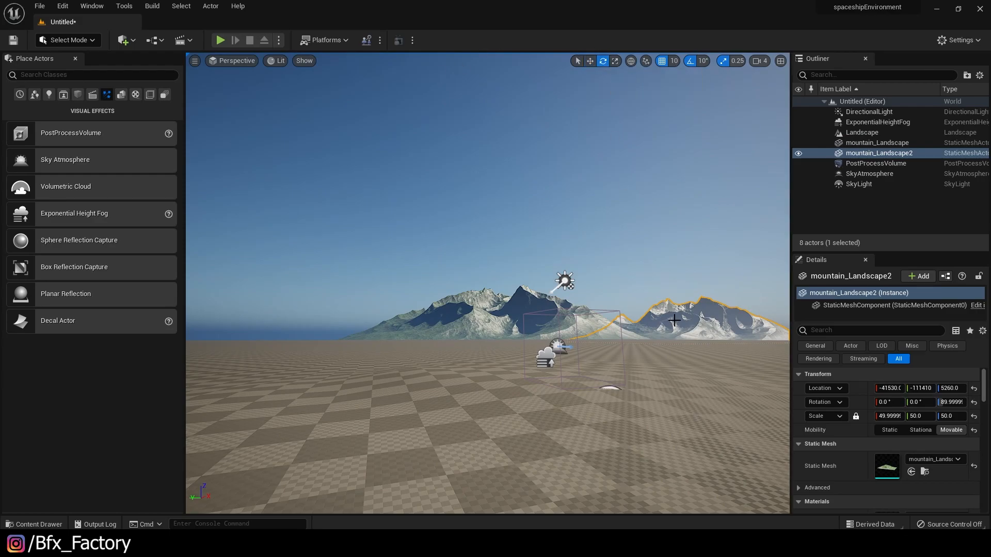
right_drag(730, 329, 730, 329)
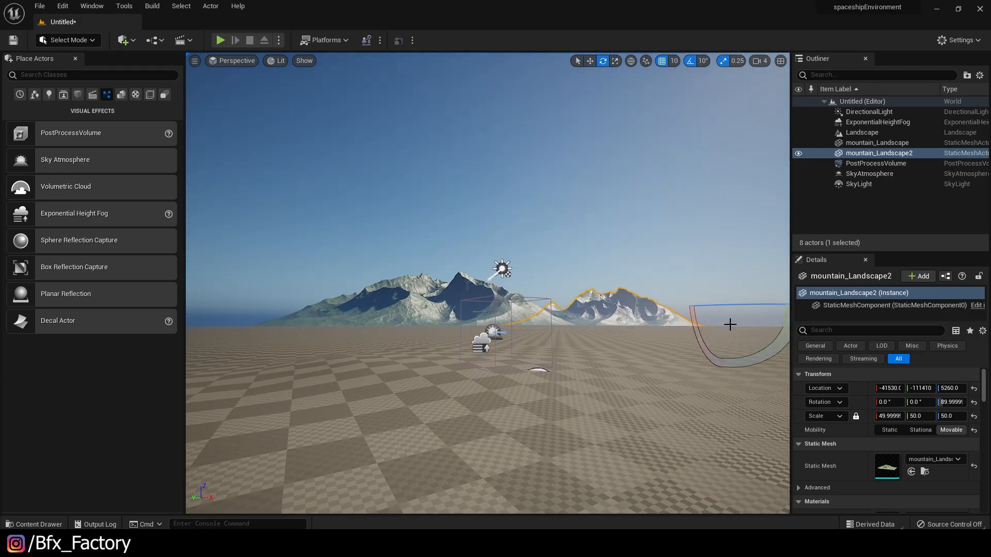
Rotate the second mountain mesh to 10° around Z and move it to about X -65970, Y -136490
drag(717, 306, 566, 76)
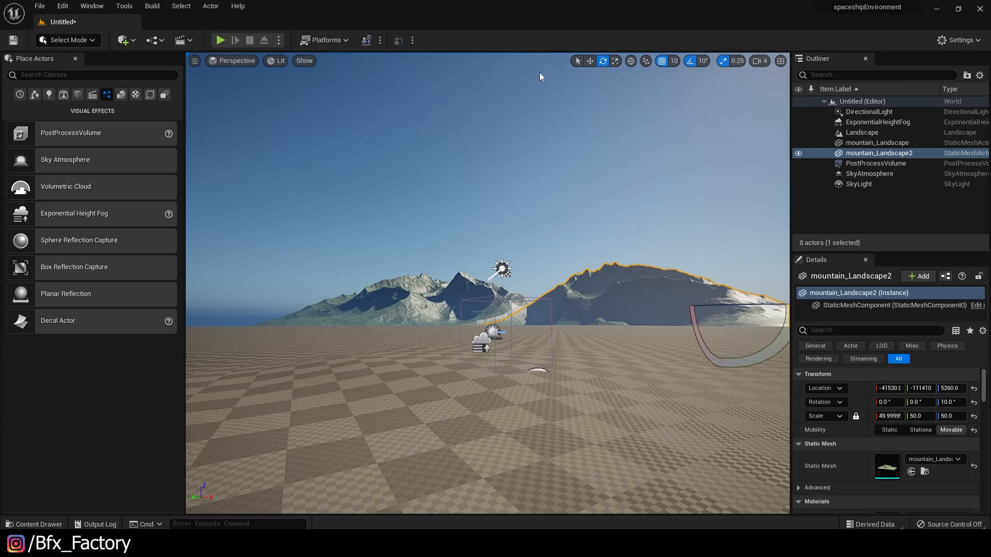
click(590, 61)
drag(710, 324, 663, 302)
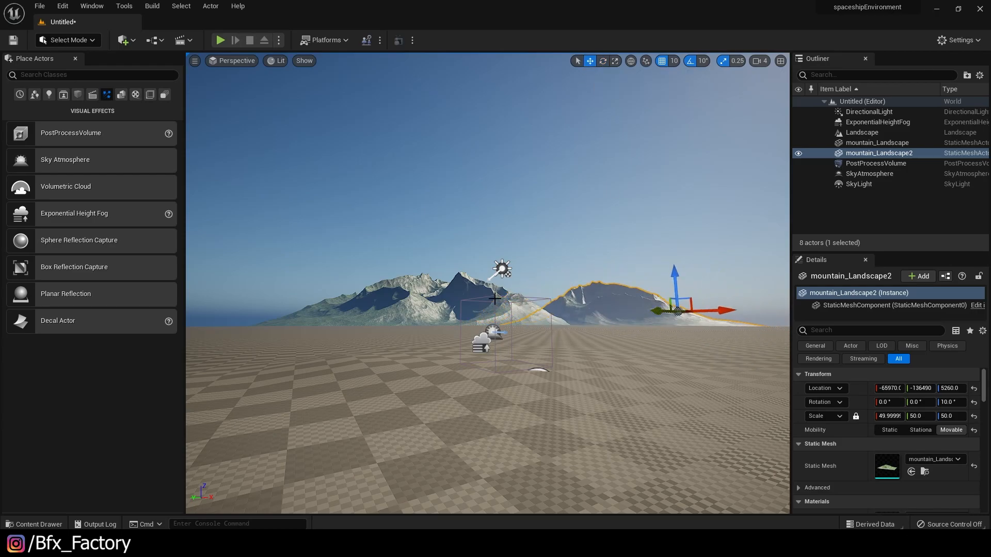
Duplicate the original mountain mesh to the opposite side at about Y 29150 and reposition the copy
click(434, 296)
right_drag(434, 296, 353, 295)
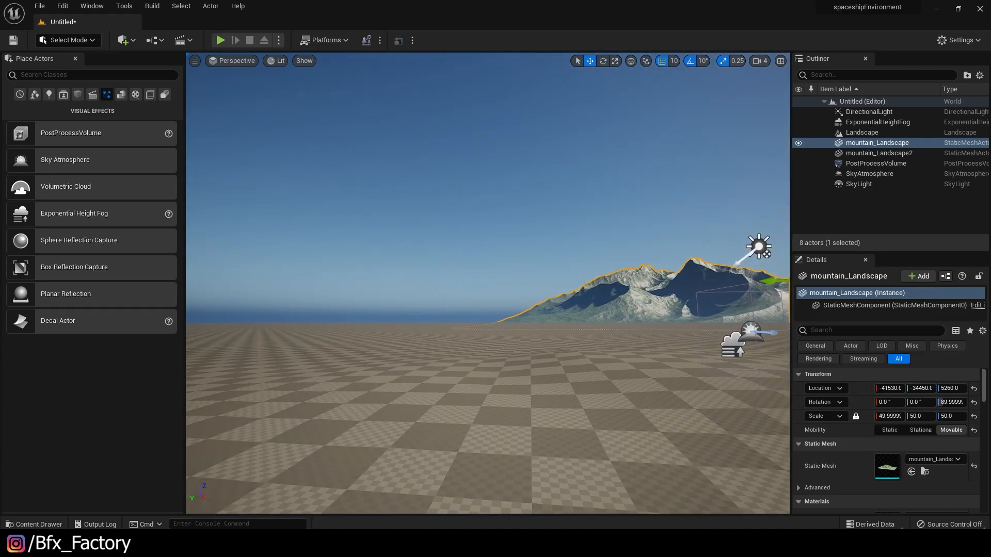
alt+drag(765, 285, 448, 297)
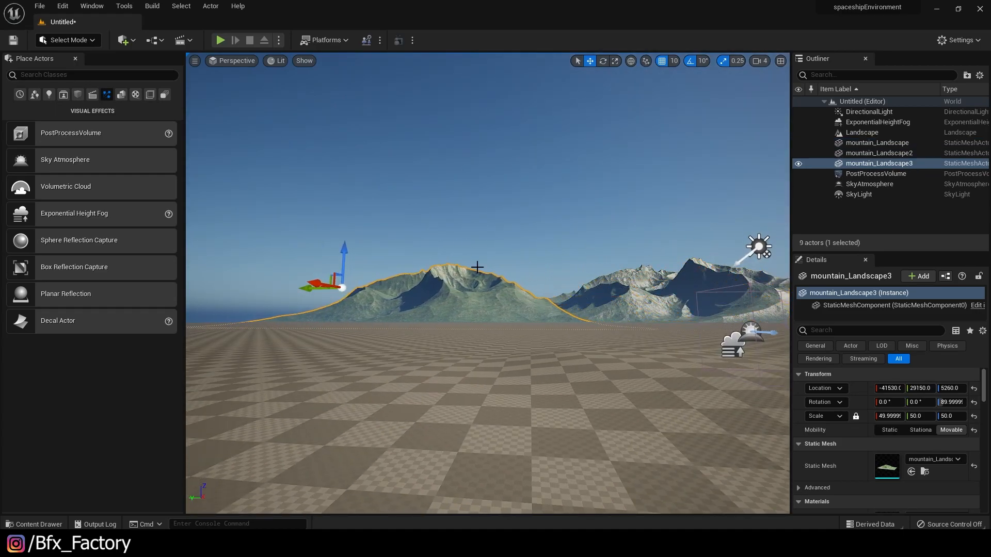
drag(318, 285, 322, 309)
Add a fourth mountain mesh copy rotated to -100° around Z and place it at about X -135790, Y 148620
click(603, 61)
click(590, 61)
drag(411, 305, 456, 345)
drag(438, 309, 214, 281)
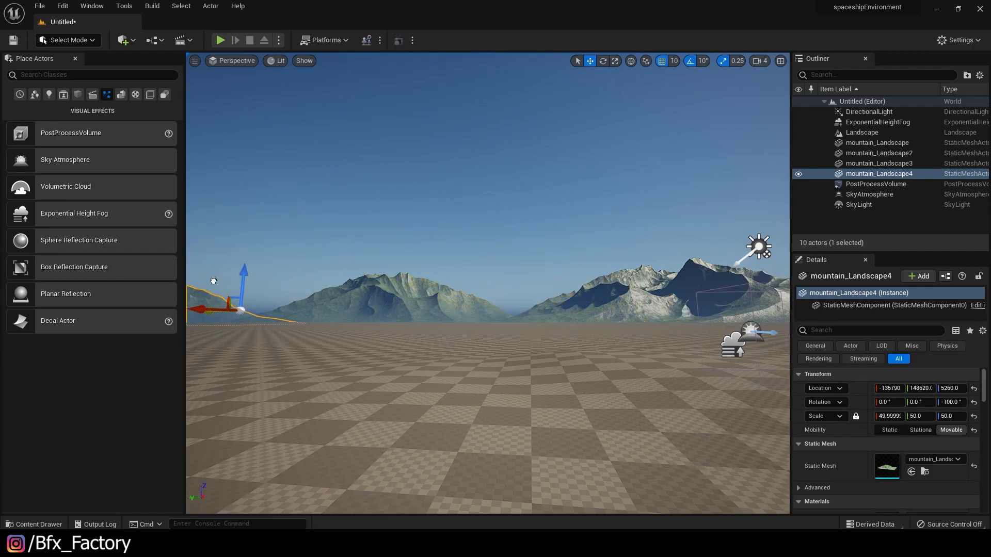
Deselect the mountain mesh and look over the arrangement of the mountain range
right_drag(343, 326, 429, 326)
click(343, 256)
right_drag(342, 256, 359, 278)
click(511, 258)
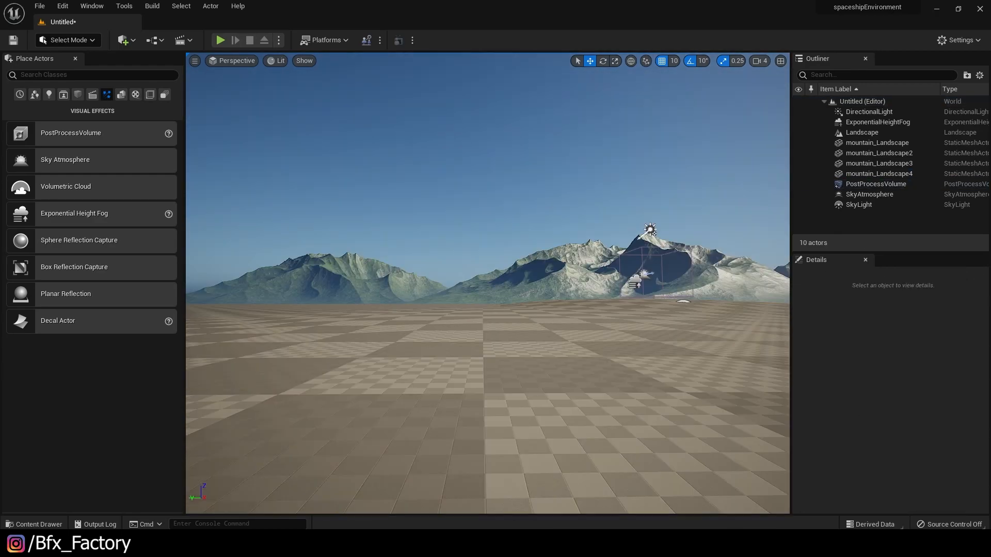
Frame the mountain range from low above the landscape, add a Cine Camera Actor and snap it to that view
right_drag(589, 234, 670, 216)
right_drag(590, 233, 562, 242)
key(w)
key(e)
key(a)
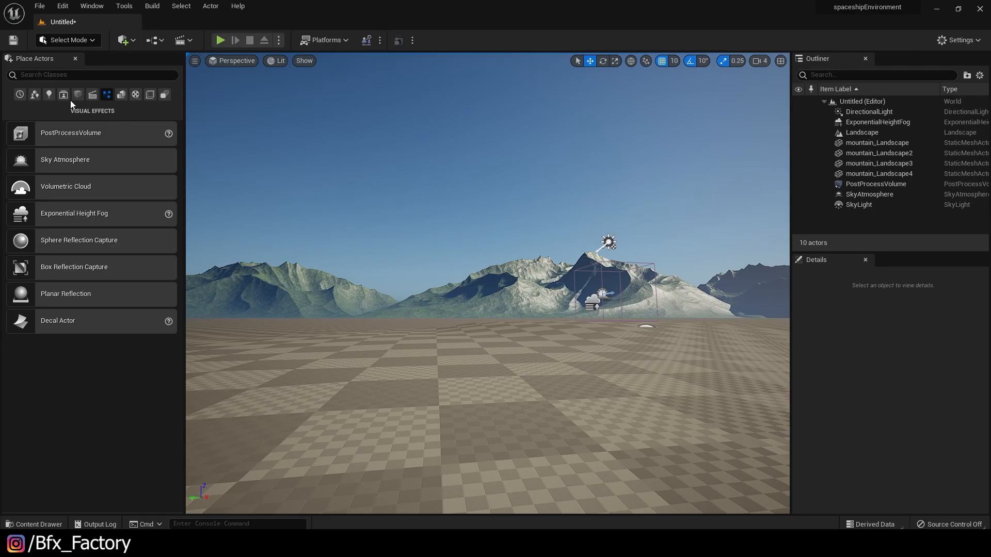
click(92, 94)
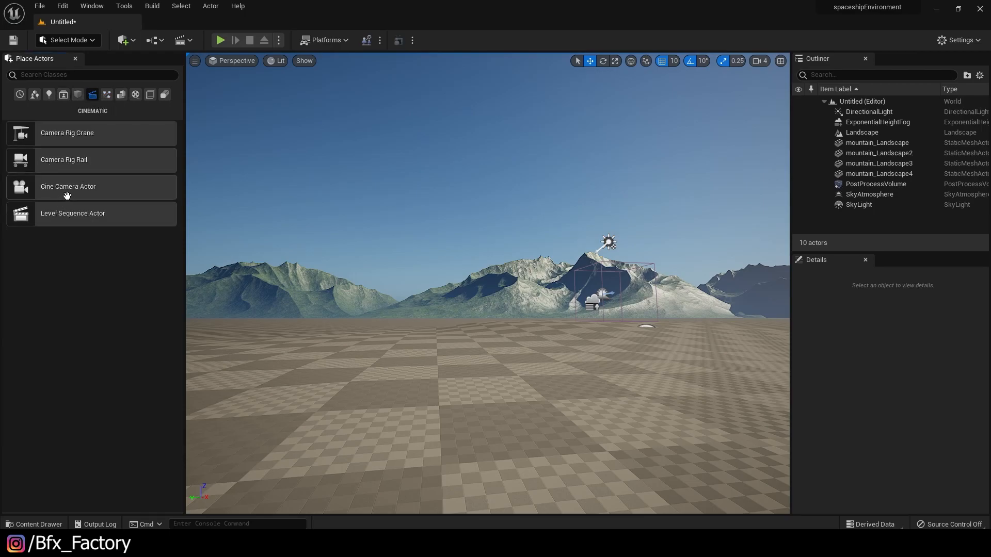
drag(67, 189, 533, 417)
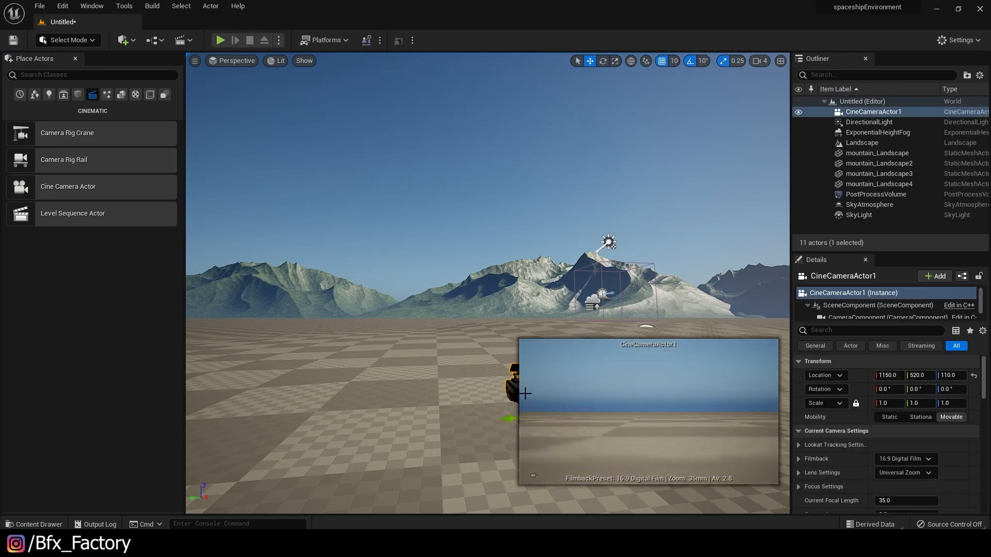
right_click(870, 111)
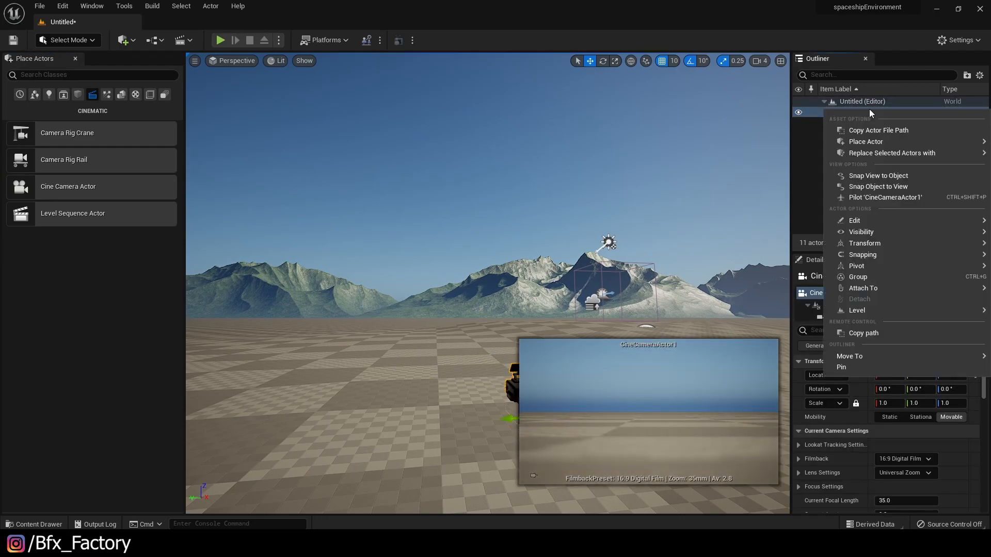
click(882, 187)
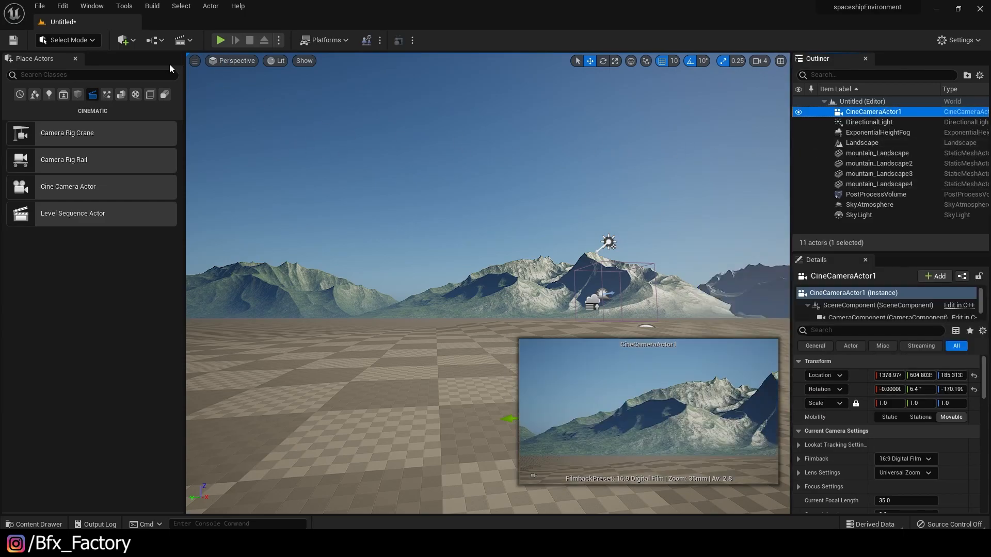
Switch to the Cinematic Viewport and look through CineCameraActor1
click(237, 61)
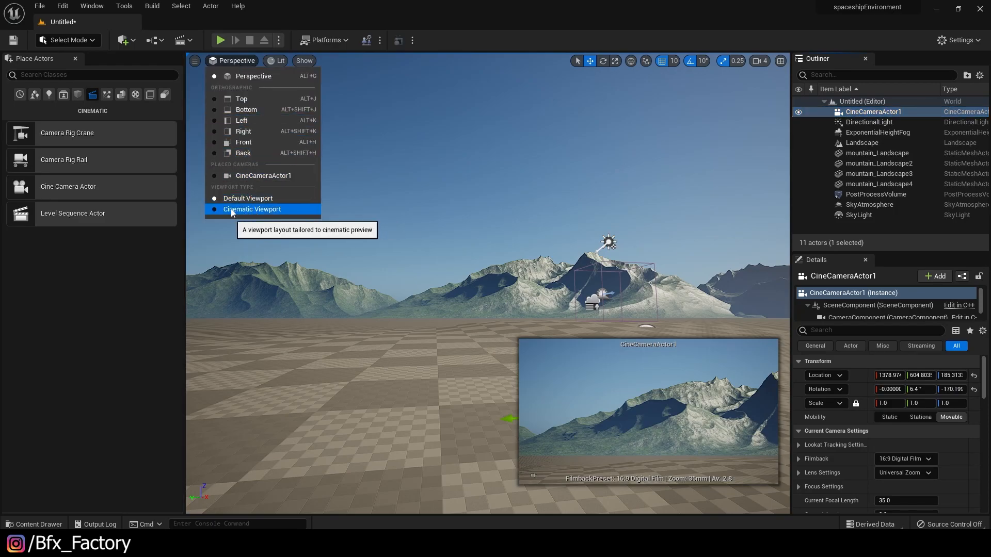
click(231, 209)
click(239, 64)
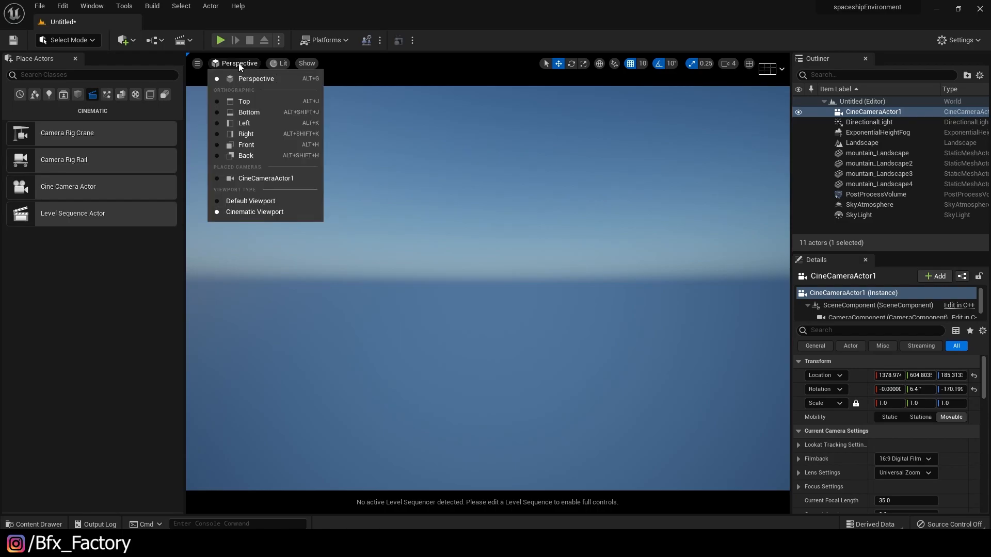
click(297, 182)
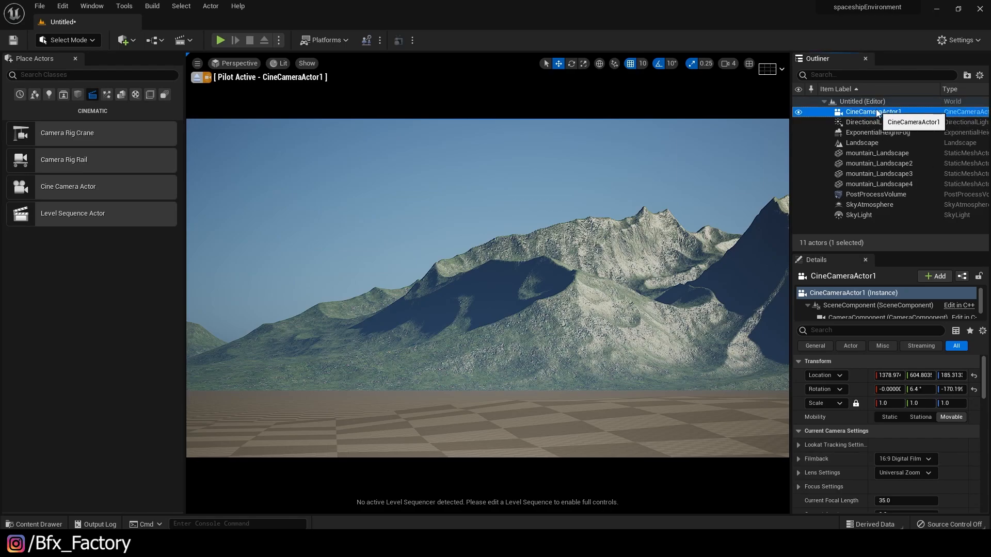
Set the CineCameraActor1 filmback to the 16:9 DSLR preset
click(797, 459)
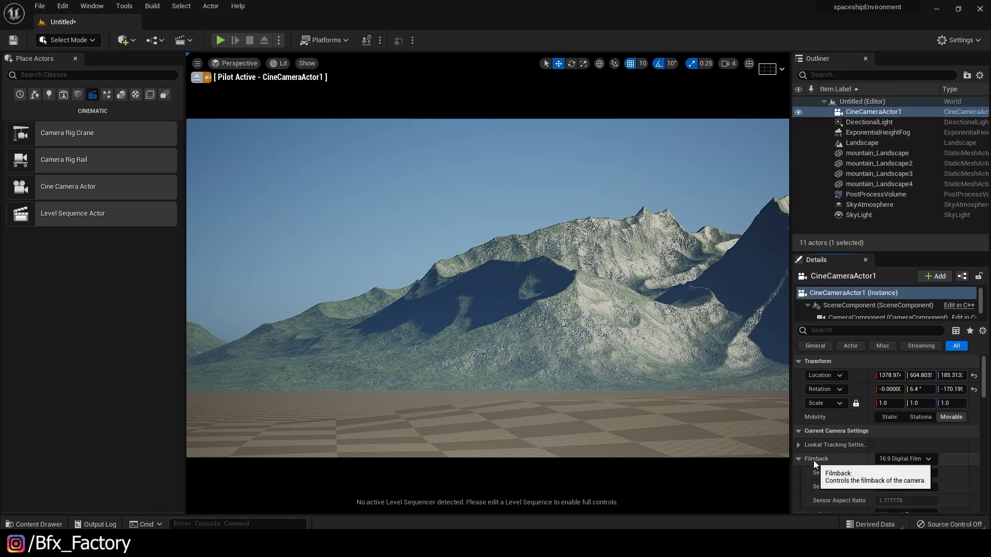
click(899, 459)
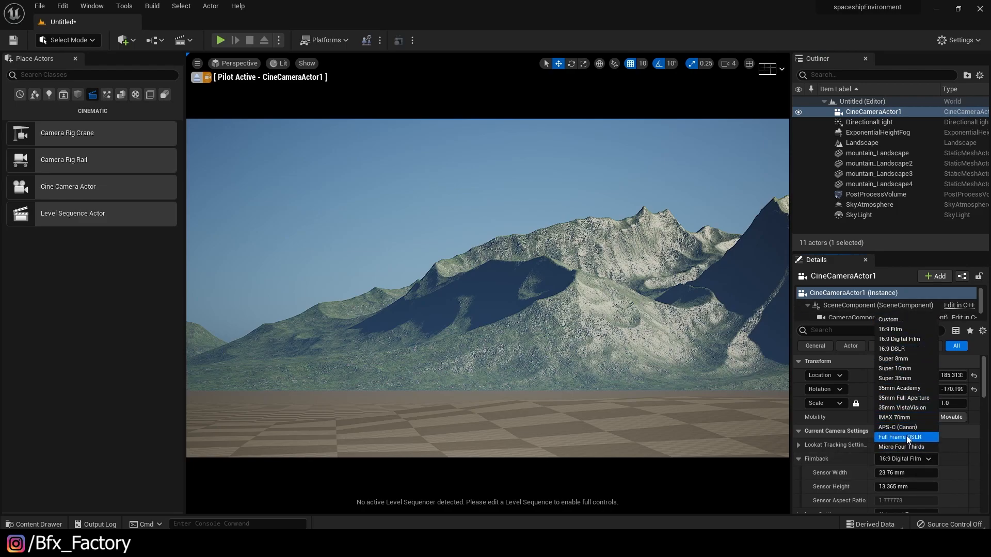
click(889, 349)
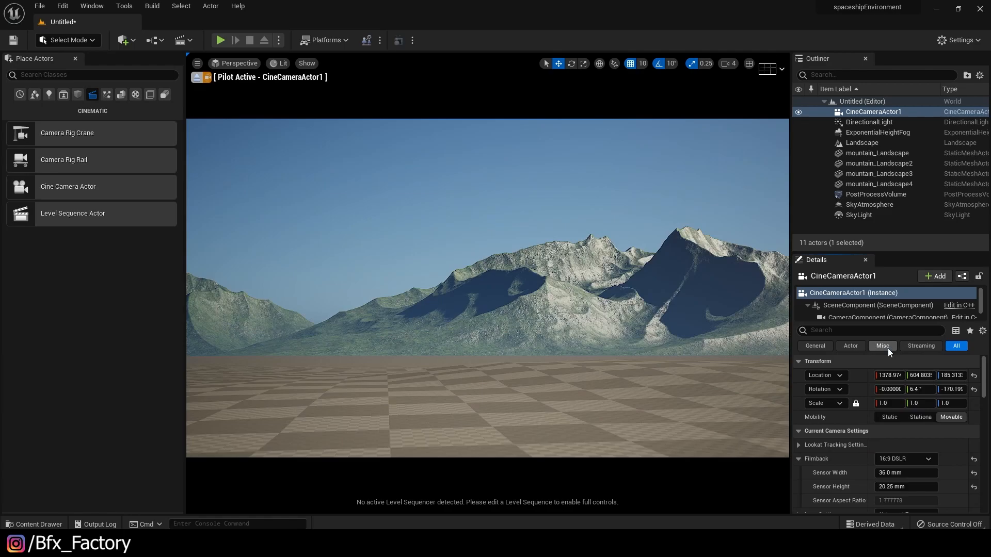
Set the camera's lens to 30mm Prime f/1.4 and reframe the shot on the mountain range with more sky
scroll(938, 485, down, 2)
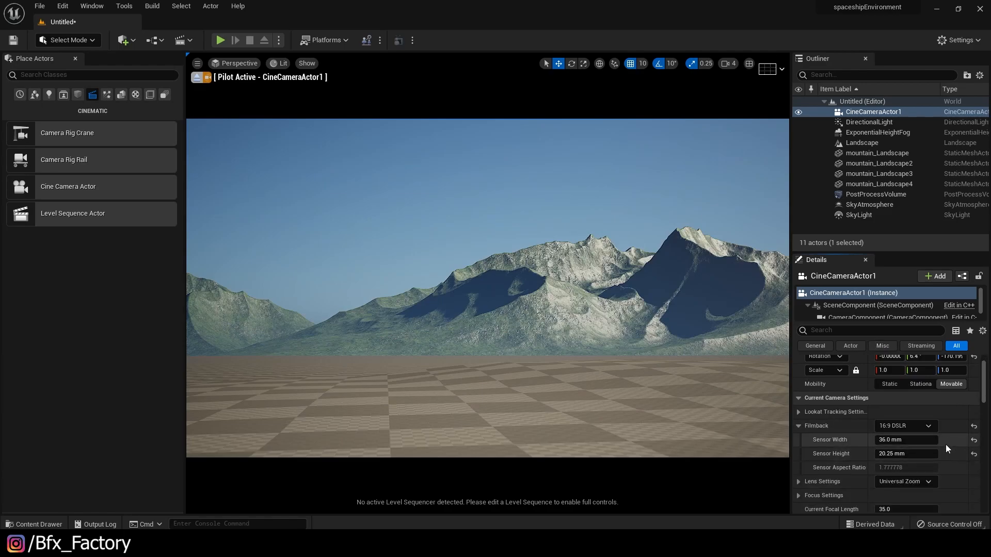
click(896, 484)
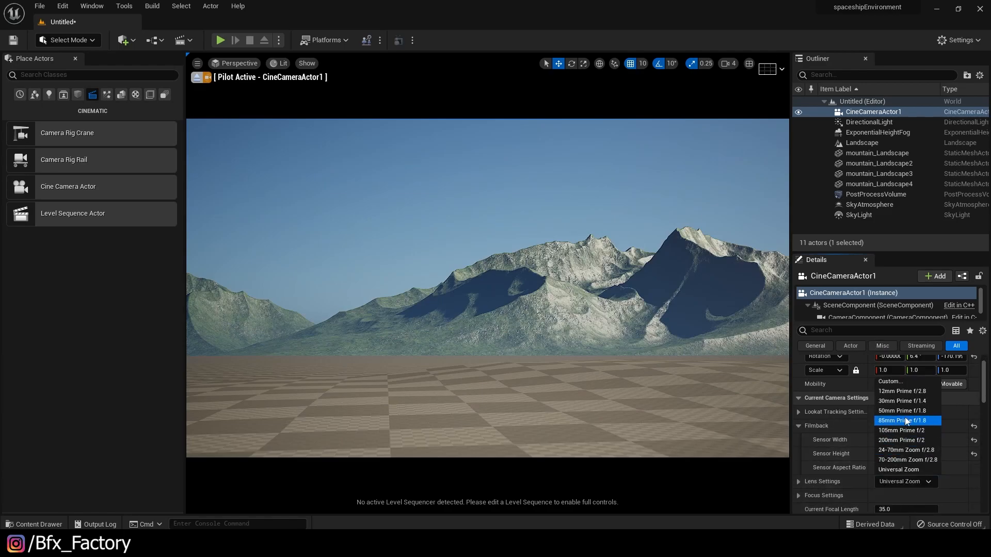
click(902, 403)
key(w)
right_drag(546, 305, 530, 297)
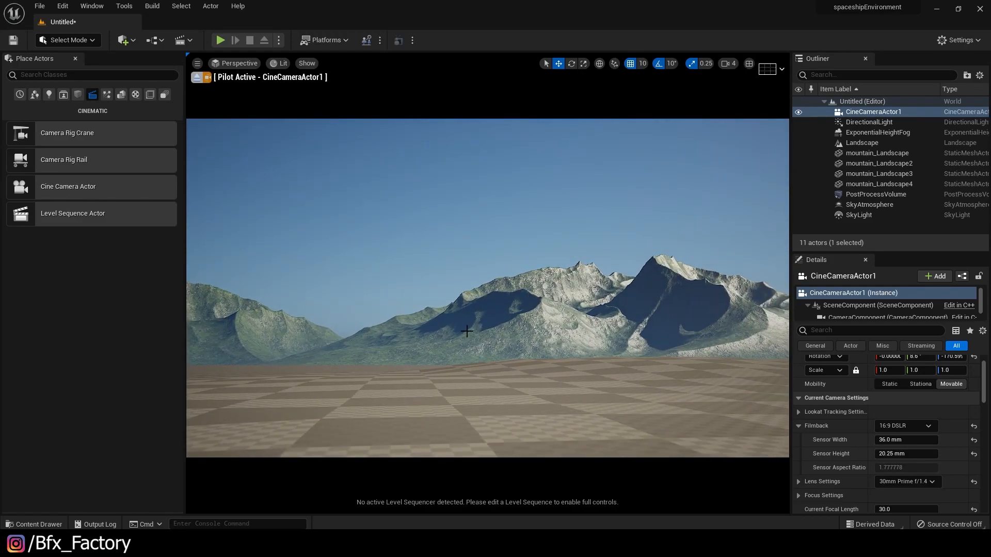
Create a folder named spaceship in the project's Content folder and open it
key(ctrl+space)
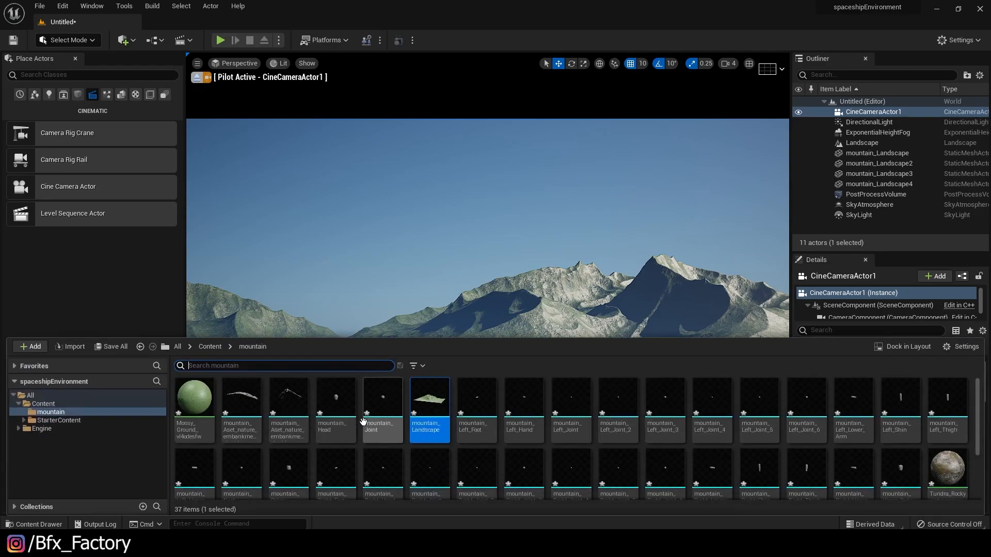
click(43, 403)
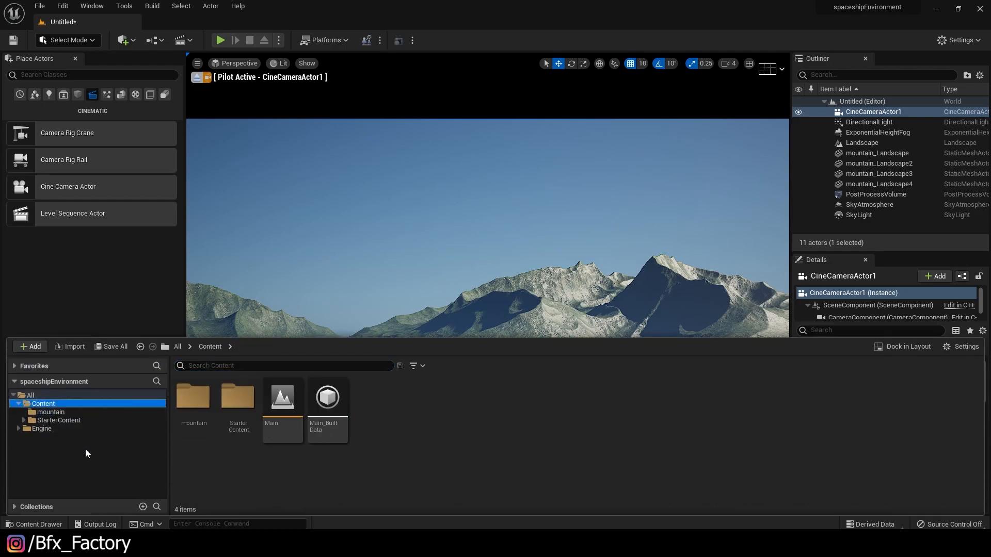
right_click(314, 472)
mouse_move(363, 447)
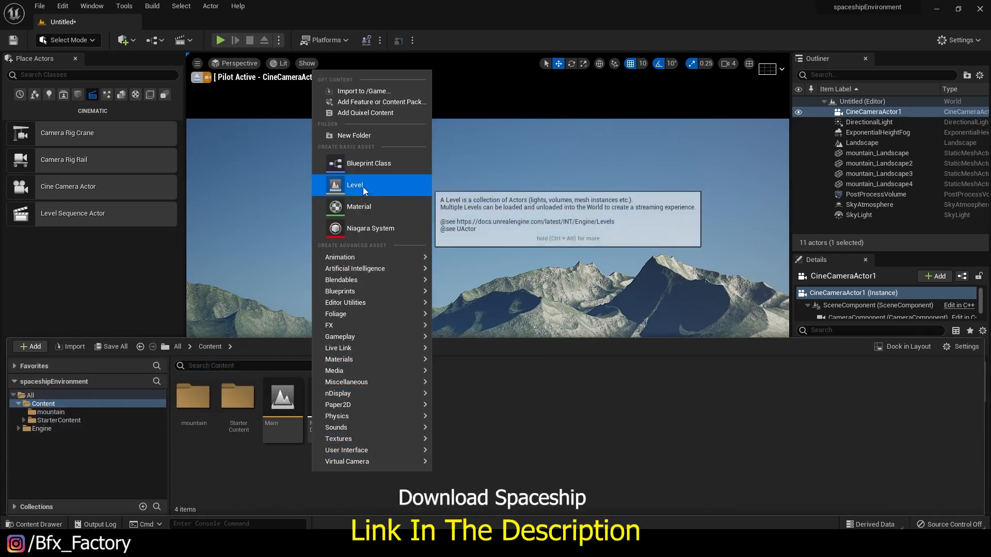
click(361, 135)
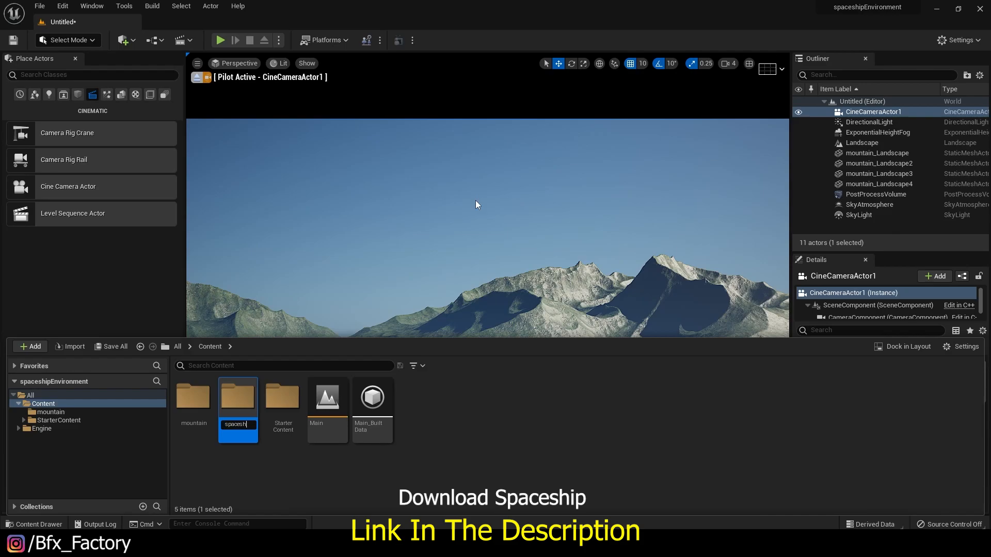
key(Return)
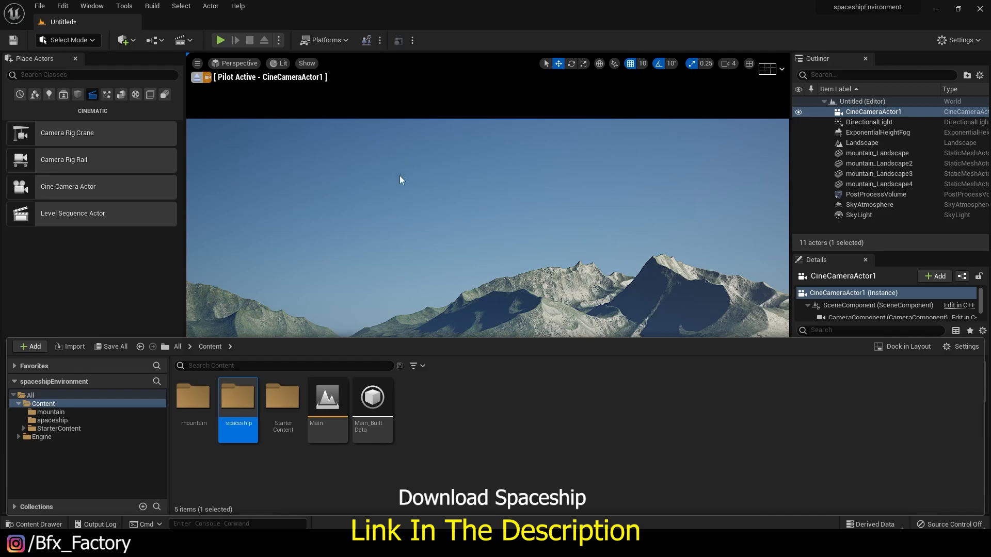
double_click(234, 422)
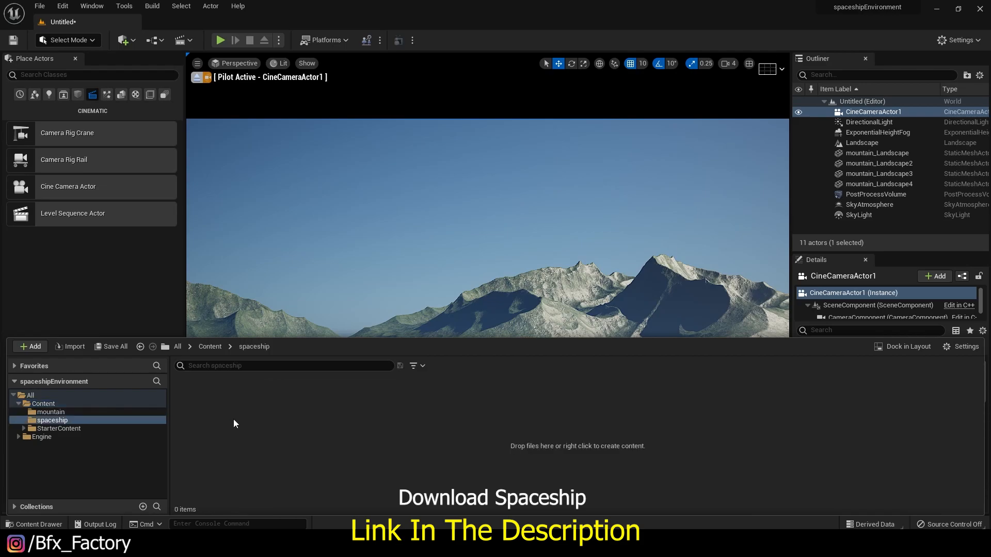
Import ufo fbx.fbx into the spaceship folder with the offered import options and dismiss the message log
click(80, 346)
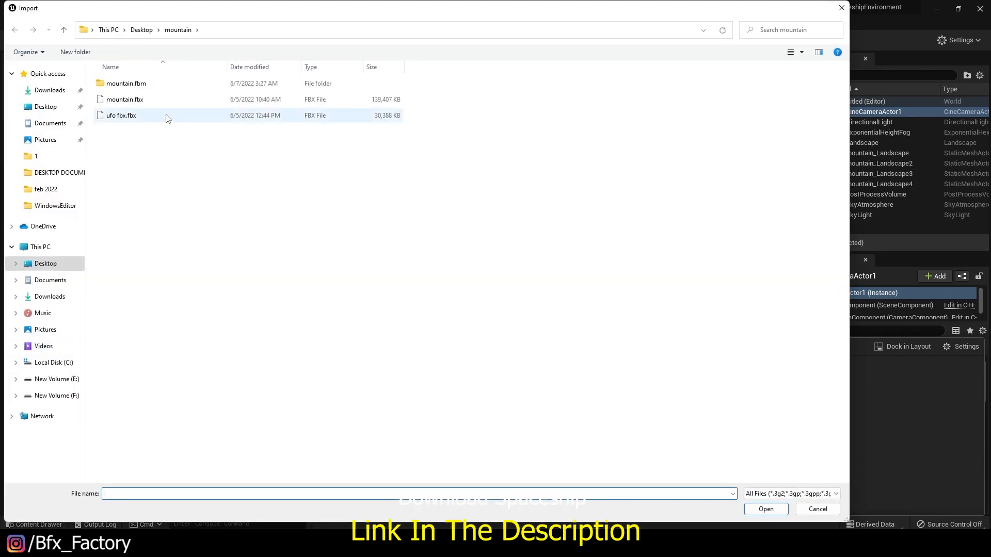
double_click(129, 117)
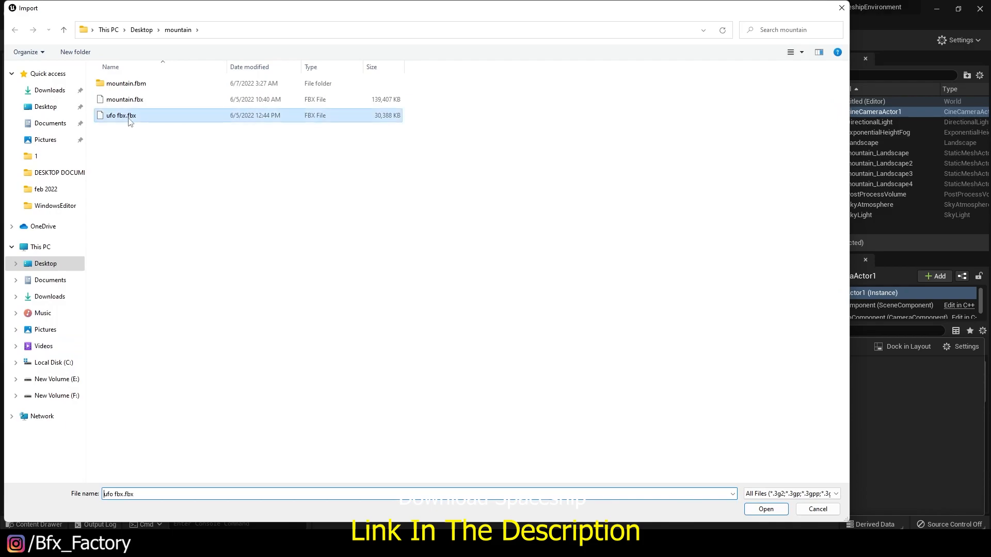
click(461, 467)
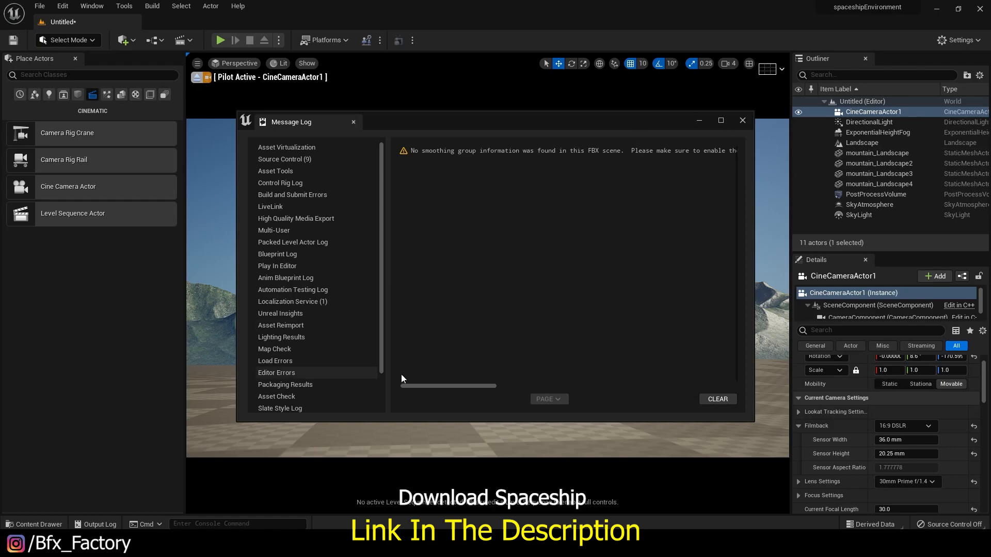
click(742, 122)
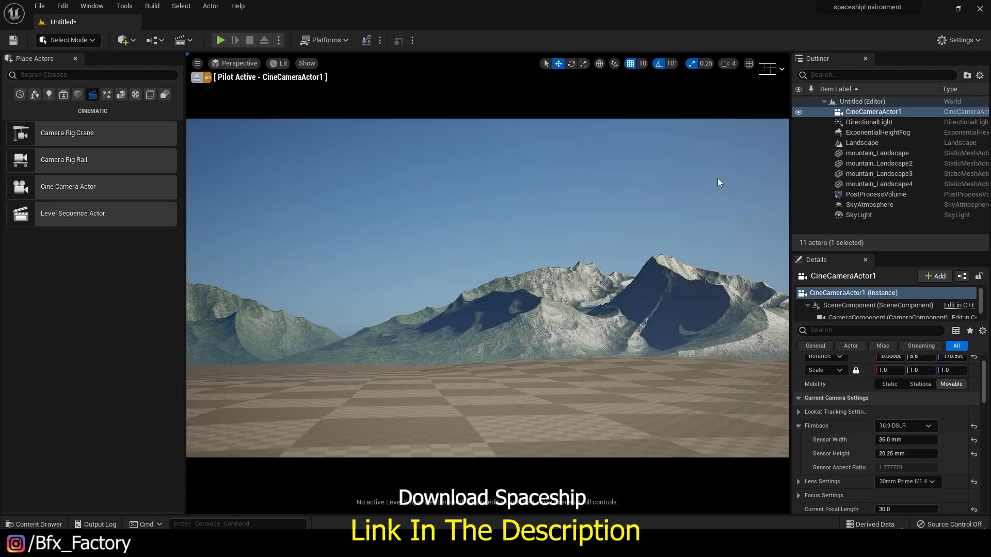
Place the ufo_fbx mesh on the landscape in front of the mountains and rotate it to -90° about the Z axis
key(ctrl+space)
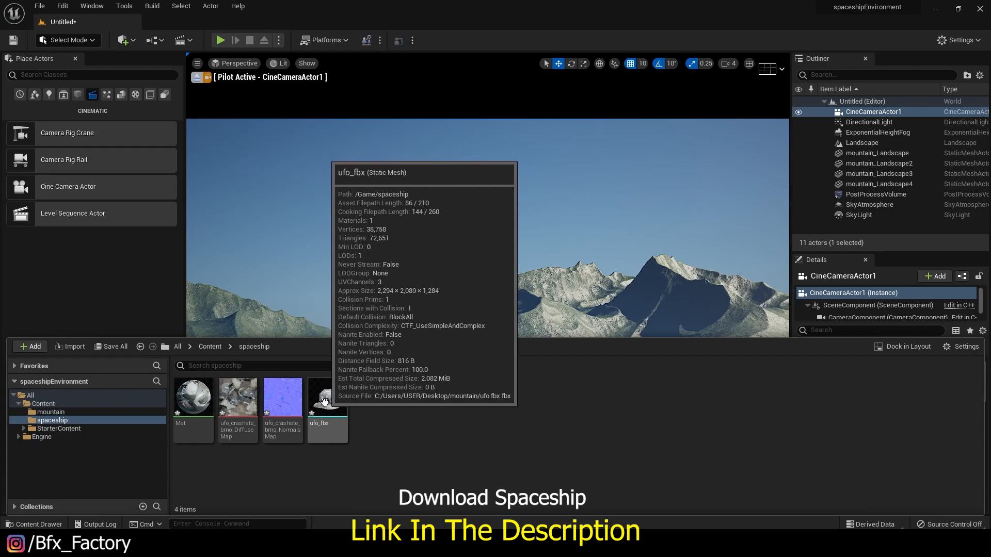
drag(326, 403, 426, 368)
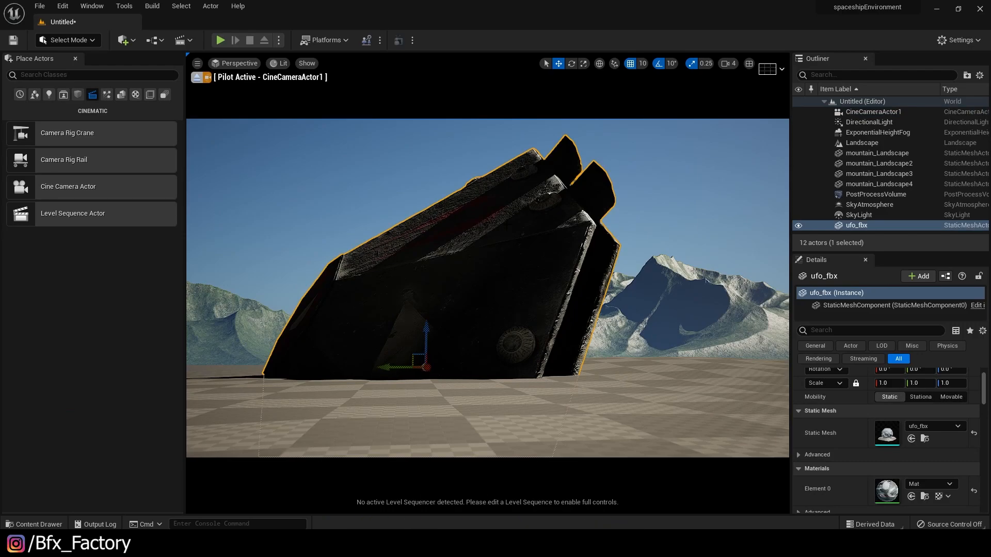
click(571, 64)
drag(402, 367, 497, 370)
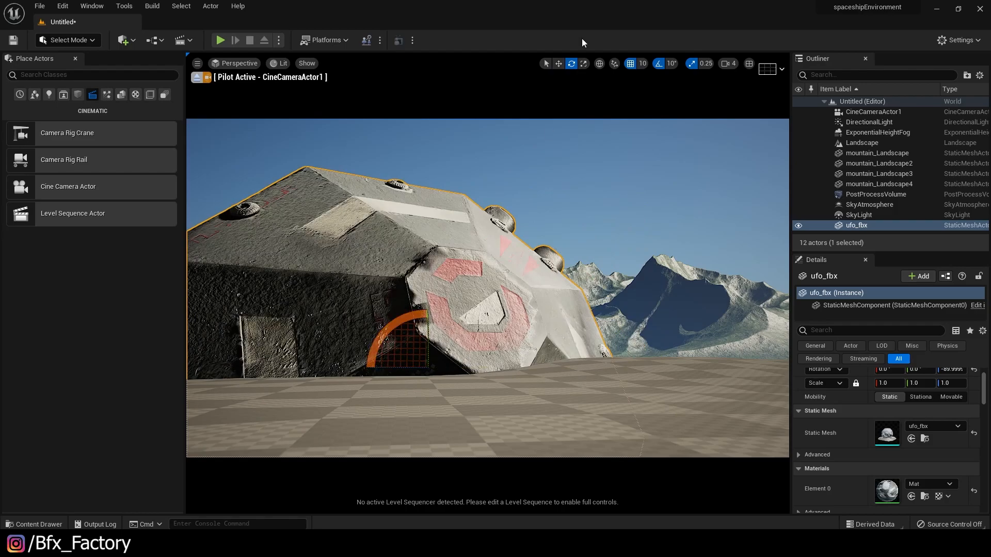
Raise the spaceship until its dirt base sits above the ground and pull the camera back to show the whole ship
click(558, 63)
drag(427, 336, 454, 153)
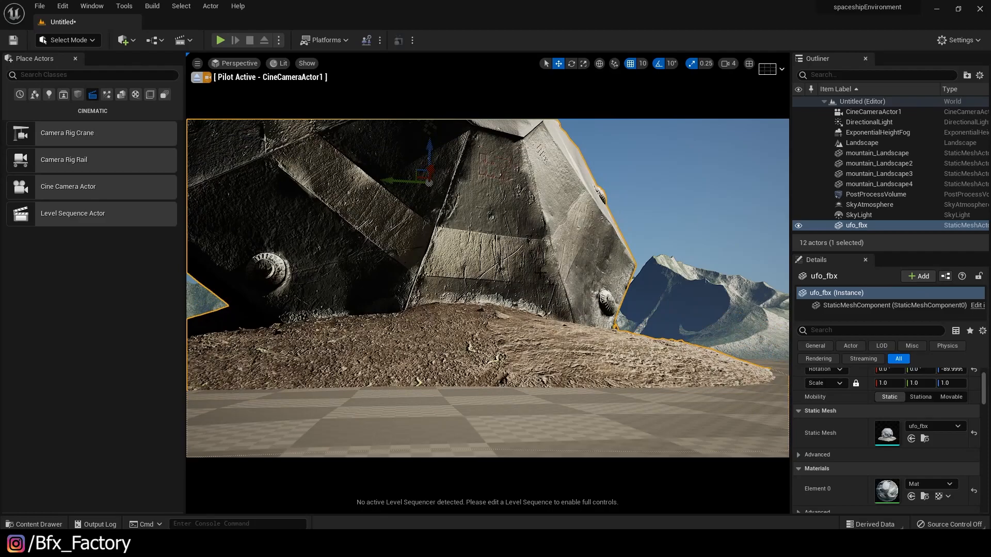
scroll(521, 275, down, 5)
right_drag(556, 268, 561, 210)
right_drag(525, 244, 538, 223)
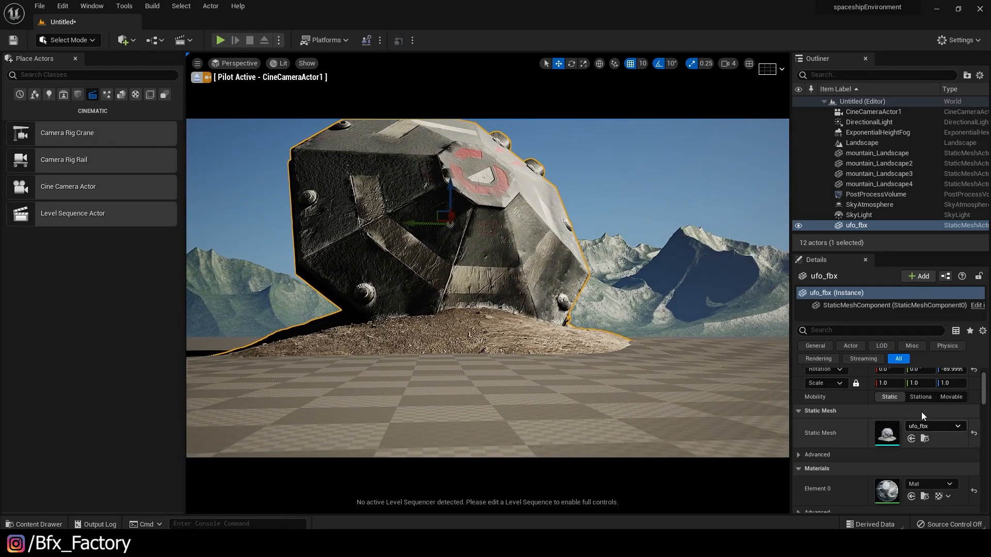
Set the spaceship's mobility to Movable and its uniform scale to 0.5
click(951, 397)
text(0.5)
key(Return)
Lower the spaceship onto the landscape and reframe the camera with it left of centre and more sky above
drag(453, 181, 357, 283)
right_drag(461, 313, 464, 315)
mouse_move(363, 274)
mouse_down()
mouse_move(339, 251)
mouse_move(370, 267)
mouse_up()
right_drag(390, 305, 366, 181)
right_drag(490, 285, 499, 361)
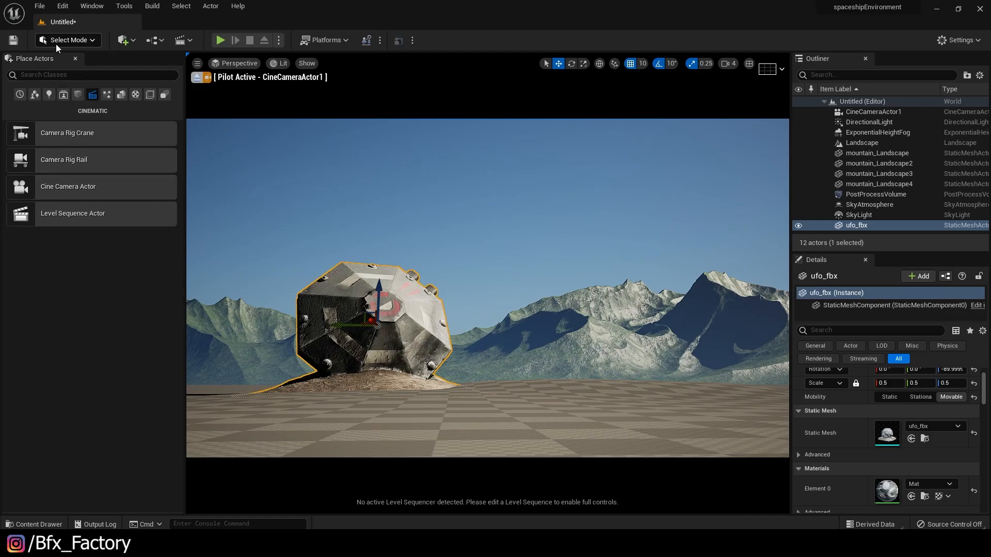
Switch to Landscape mode and sculpt a gentle rise in the ground to the right of the spaceship
click(55, 44)
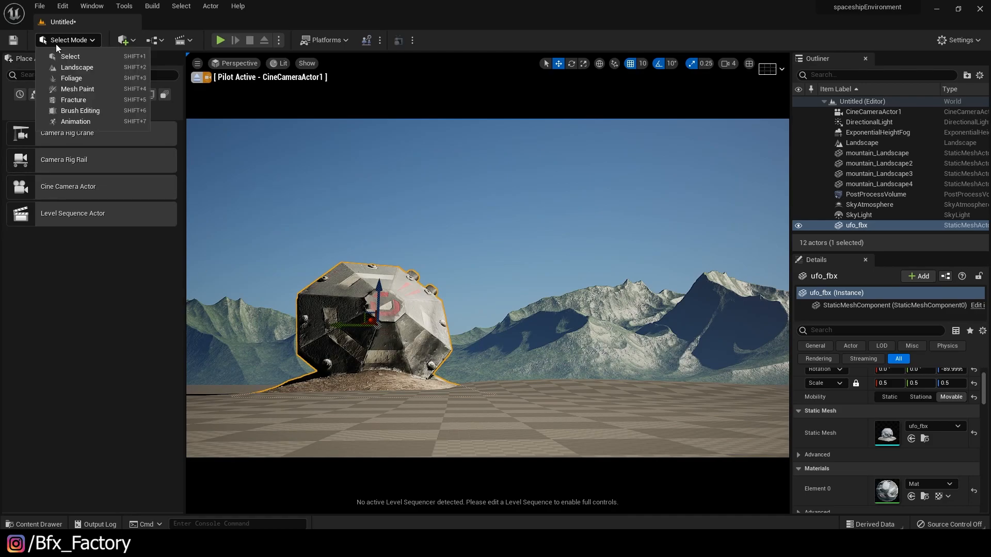
click(92, 69)
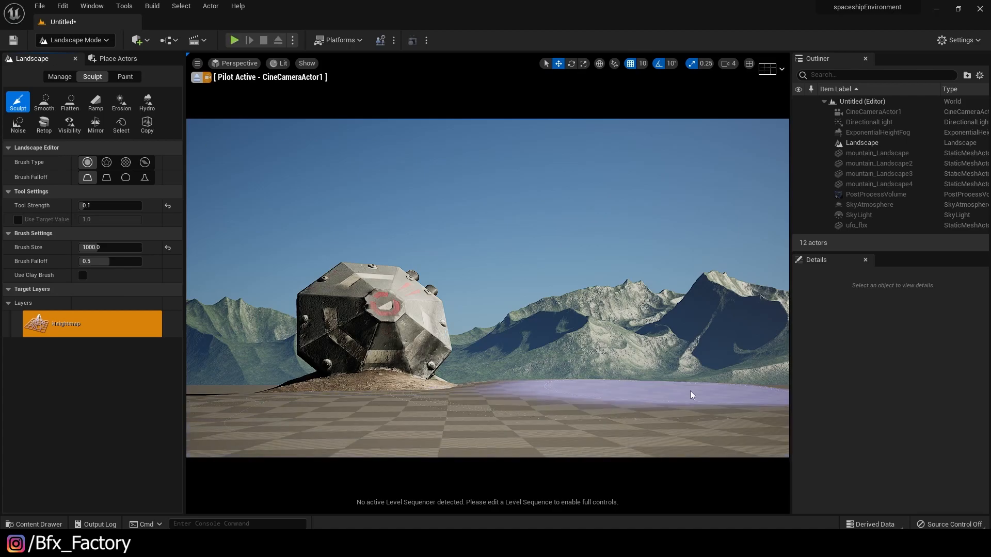
click(763, 430)
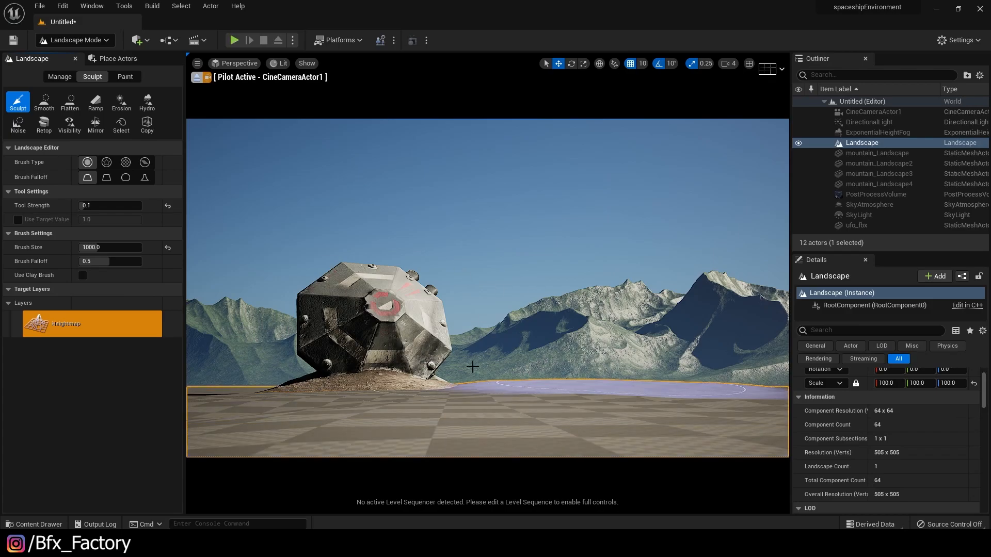
Reduce the sculpt brush size to about 352, raise the ground in the foreground, and return to Select mode
drag(104, 248, 78, 247)
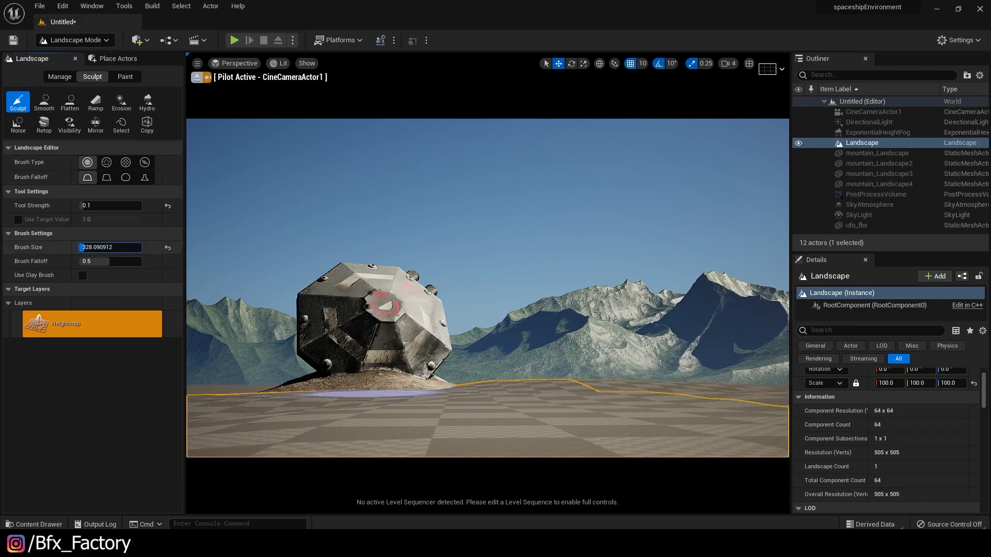
mouse_move(328, 405)
mouse_down()
mouse_move(334, 429)
mouse_move(279, 451)
mouse_up()
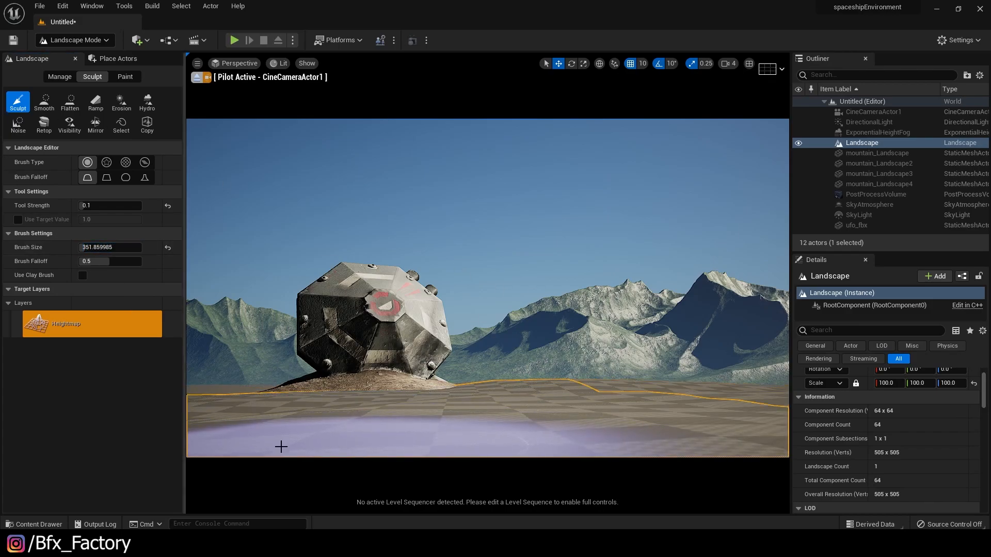
mouse_move(469, 366)
middle_down()
mouse_move(506, 377)
mouse_move(470, 366)
middle_up()
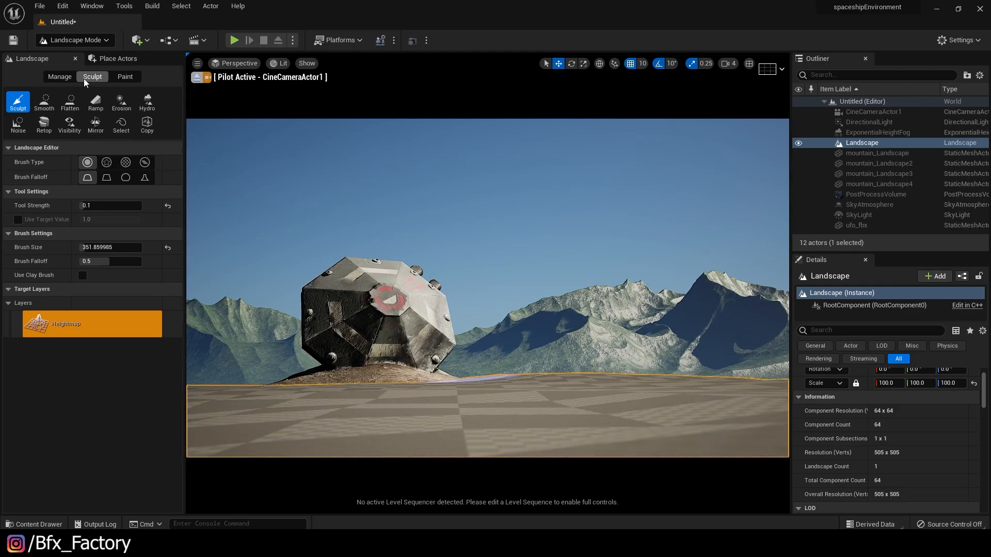
click(55, 40)
click(58, 55)
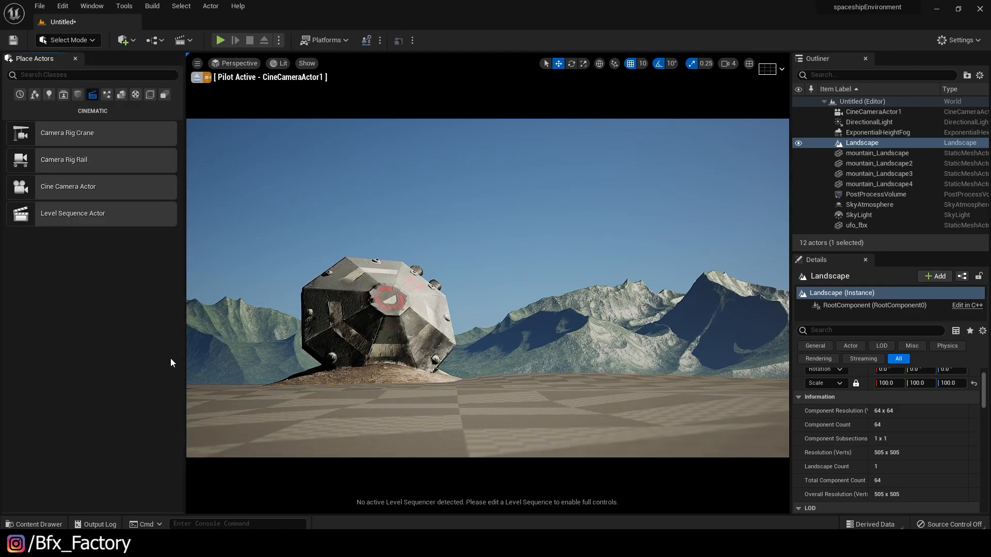
Open Quixel Bridge and look through the Ground category of its surfaces
click(124, 40)
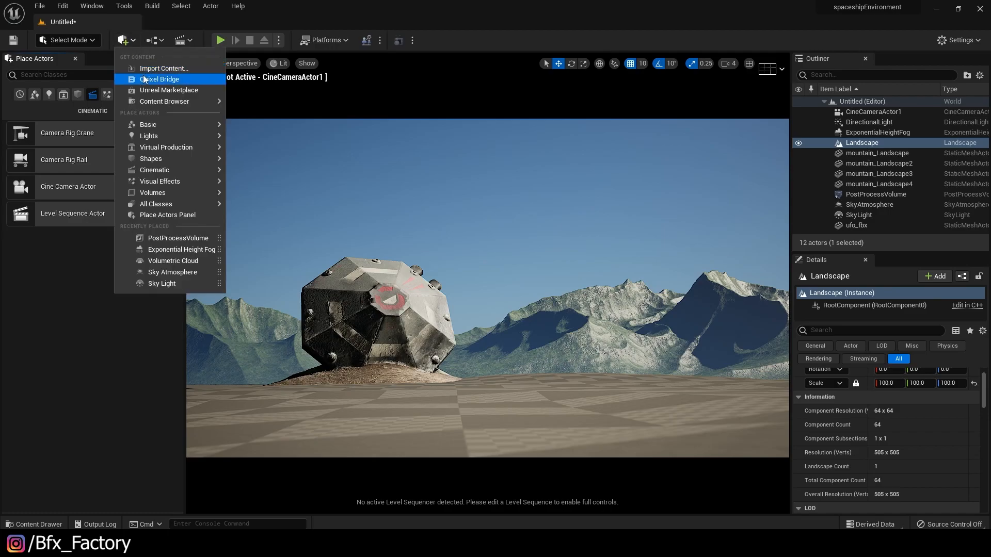
click(170, 79)
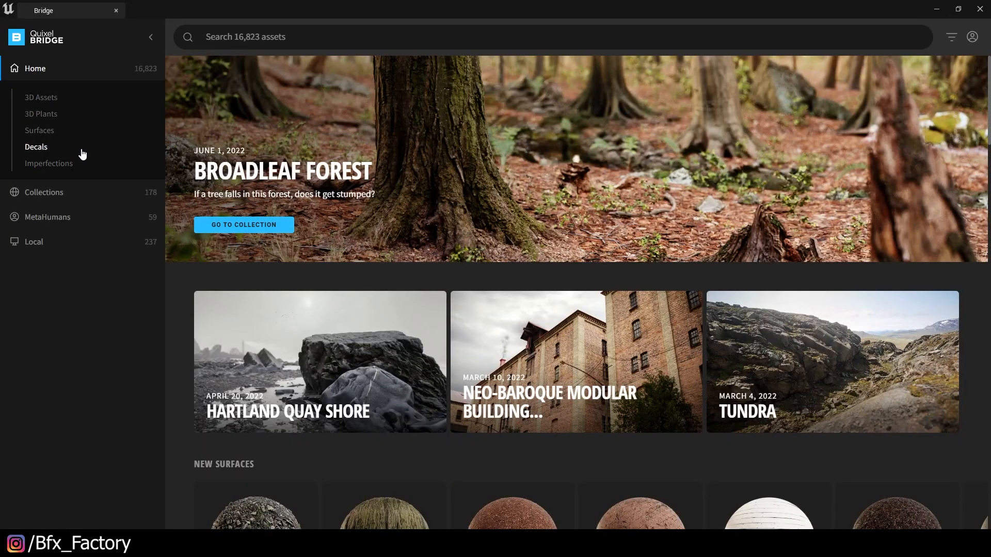
click(29, 133)
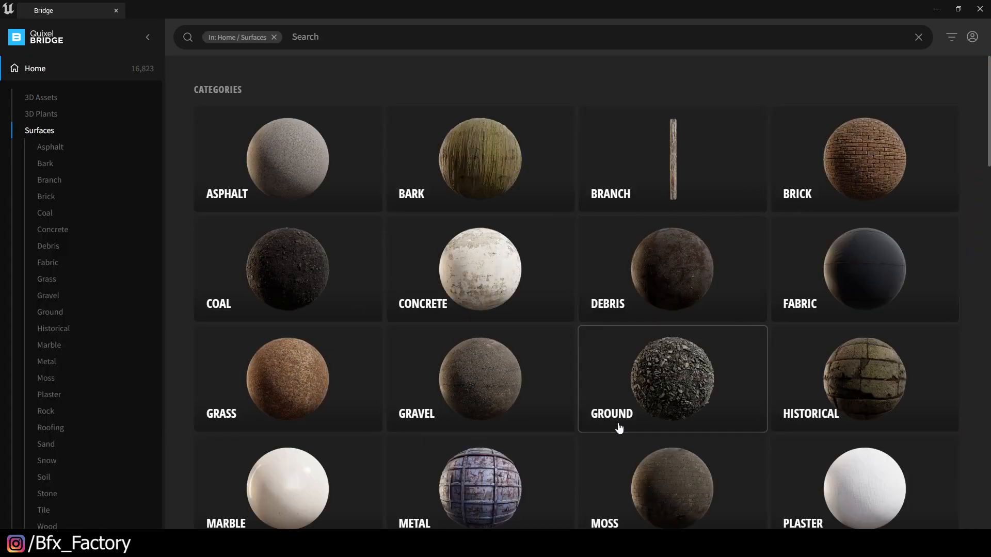
click(651, 395)
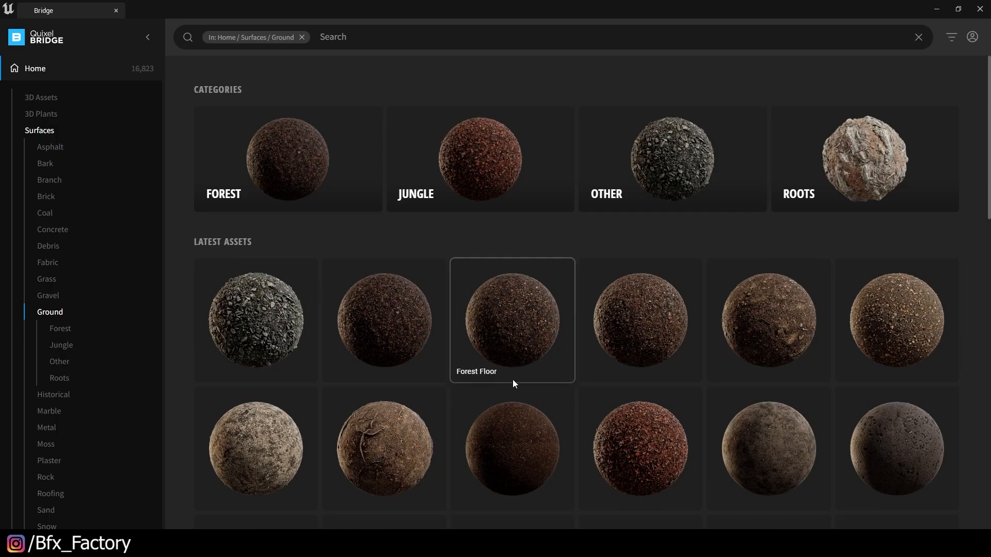
scroll(520, 371, down, 5)
scroll(518, 370, up, 3)
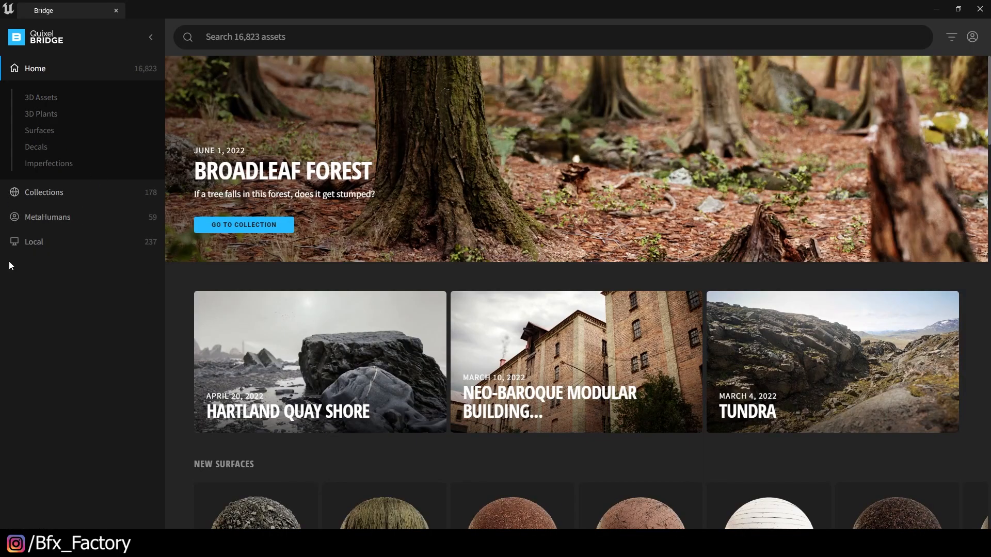
Browse the local Megascans assets for a rocky ground surface and open Icelandic Sandy Porous Rock Mix
click(39, 245)
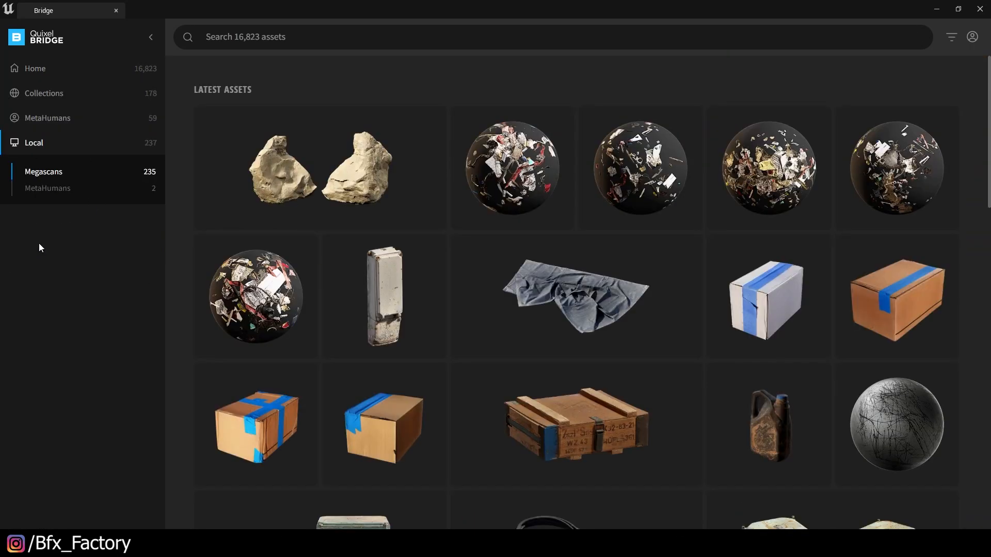
scroll(345, 295, down, 2)
scroll(345, 295, up, 2)
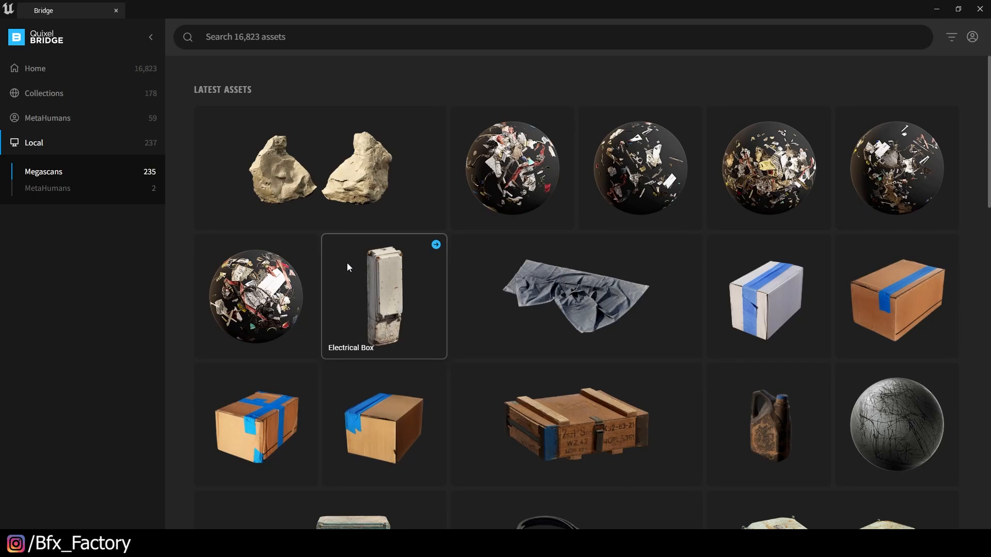
scroll(408, 314, down, 3)
scroll(408, 313, up, 1)
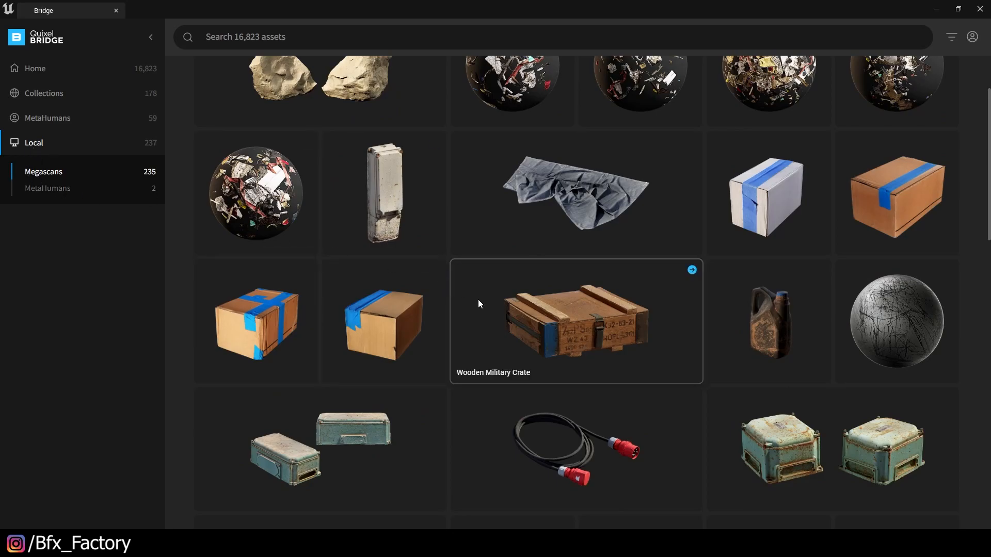
scroll(479, 304, down, 3)
scroll(478, 304, down, 3)
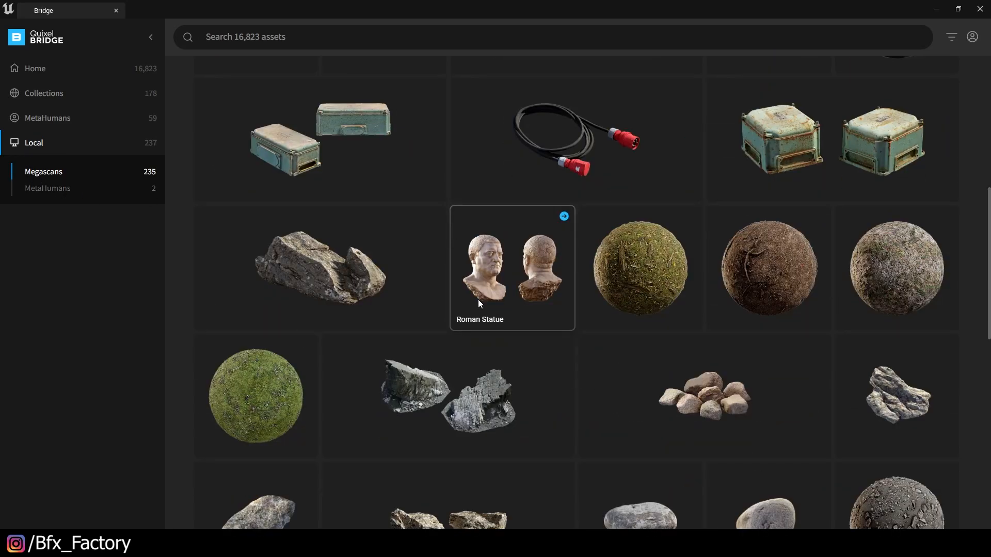
scroll(479, 303, down, 4)
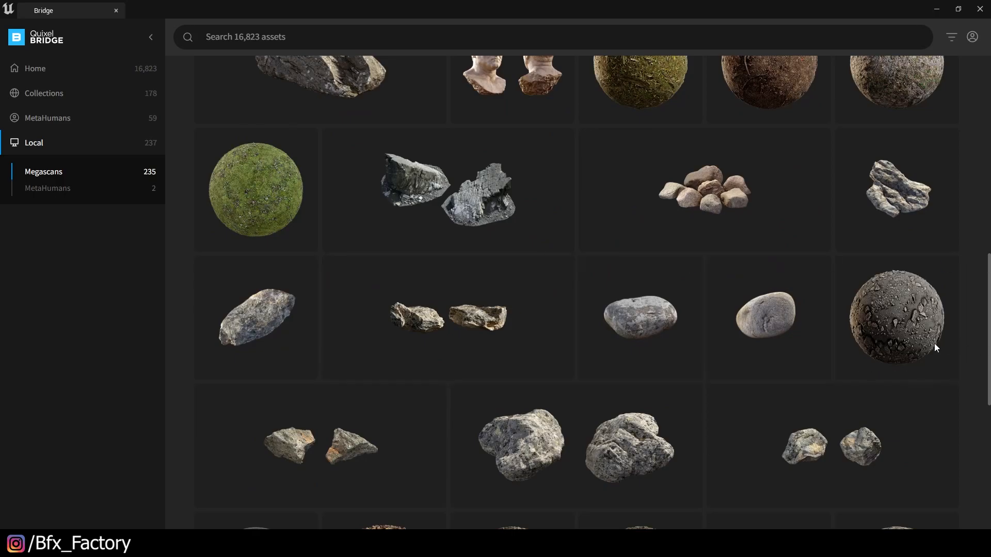
click(903, 309)
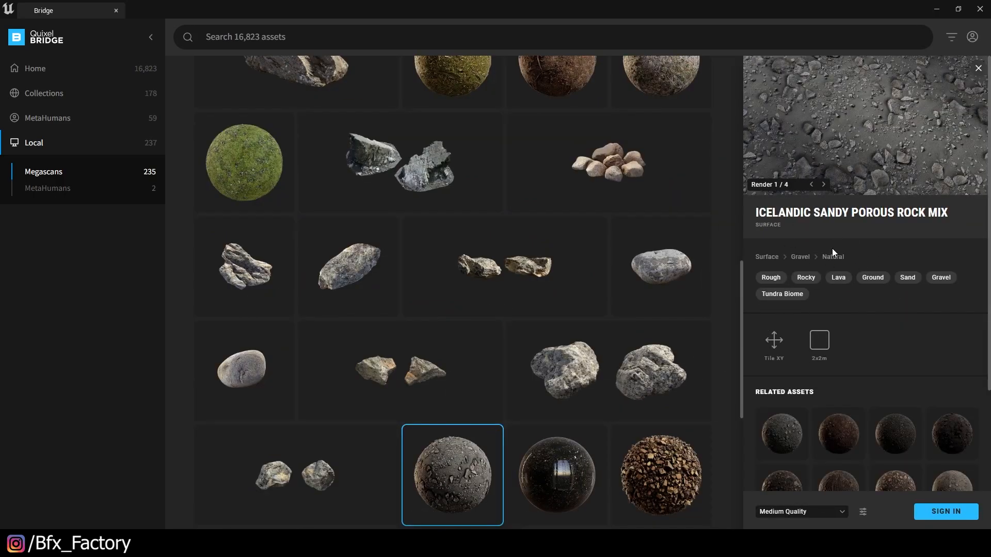
Add the Icelandic Sandy Porous Rock Mix surface to the project at Highest Quality and return to the level editor
click(837, 513)
click(817, 494)
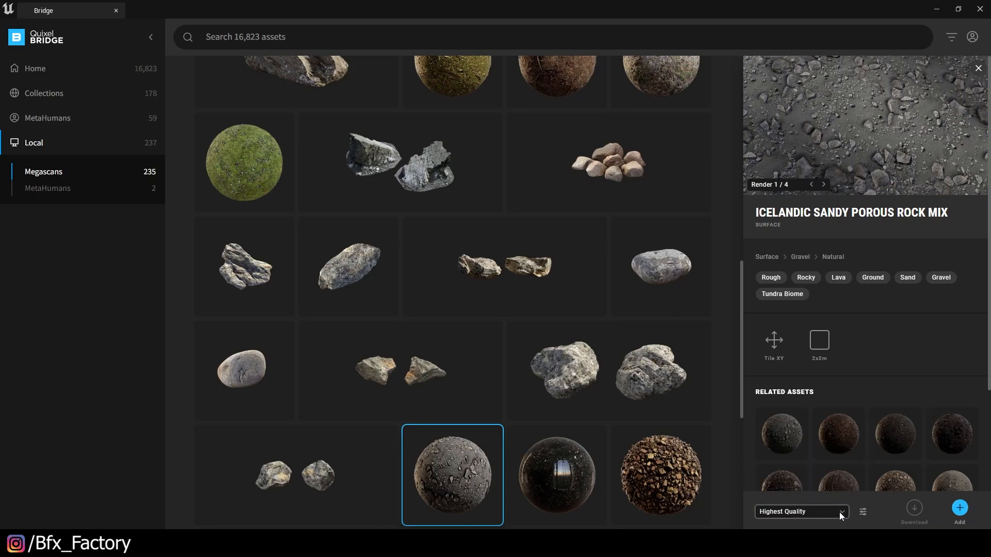
click(959, 509)
drag(603, 345, 499, 205)
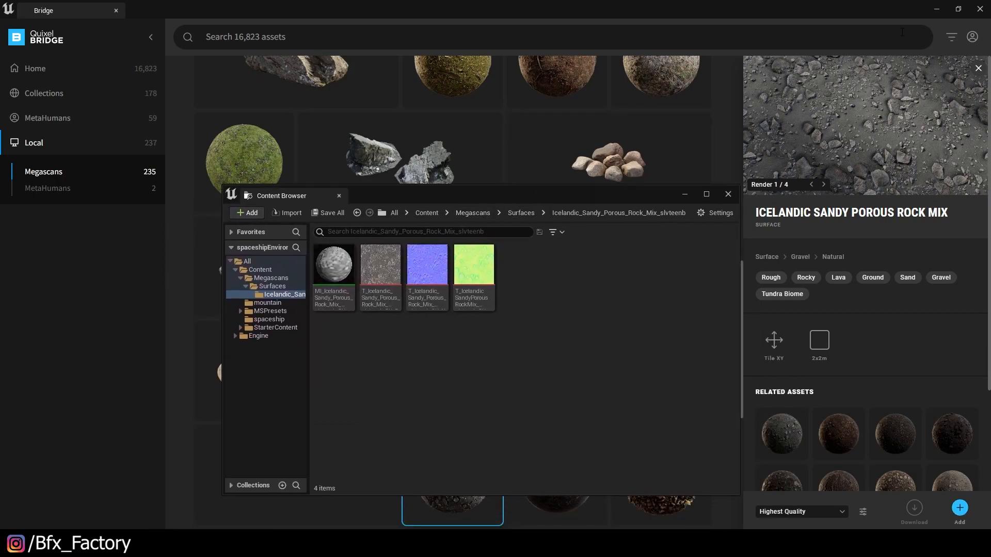
click(937, 10)
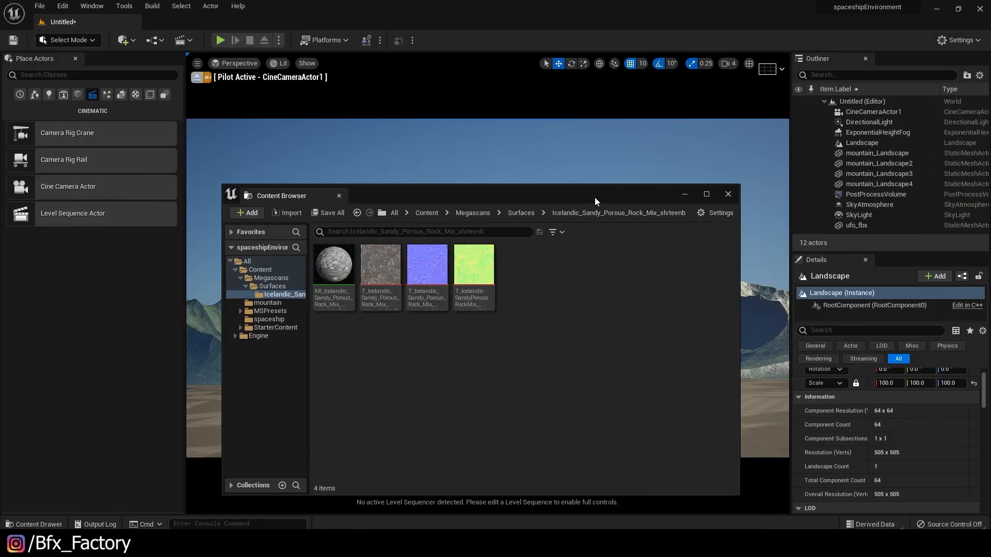
drag(590, 197, 676, 211)
click(814, 208)
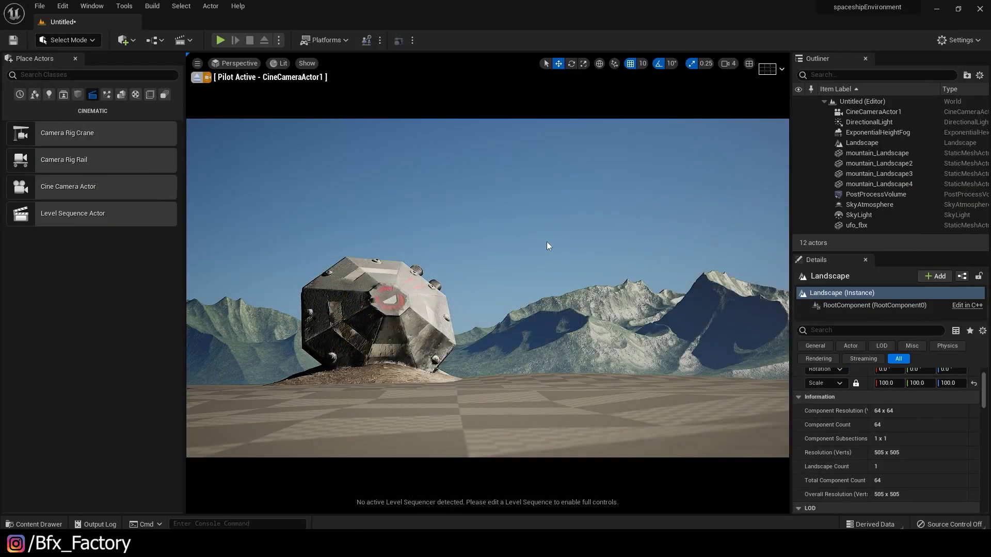
Select the Icelandic Sandy Porous Rock Mix material instance in the project's Megascans surfaces folder
key(ctrl+space)
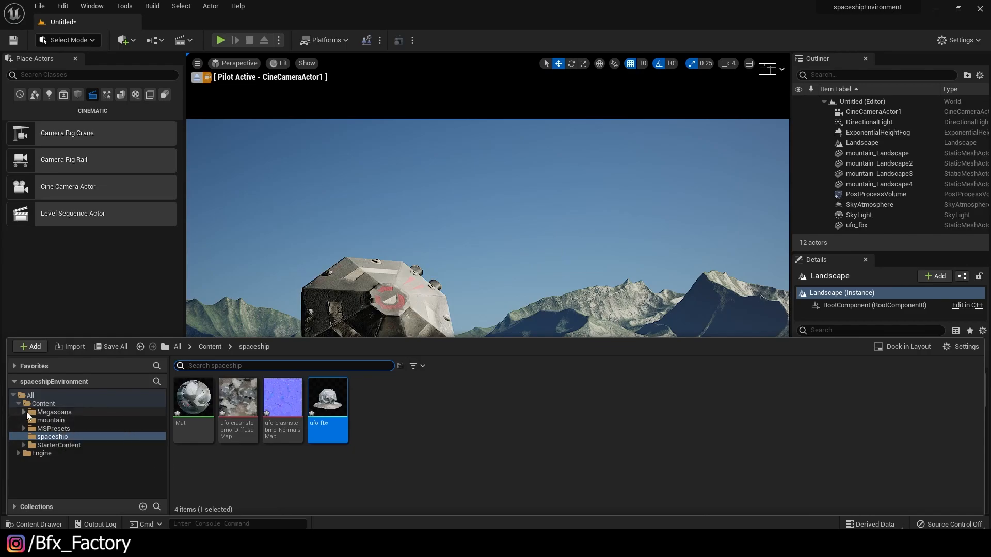
double_click(57, 412)
click(61, 421)
click(181, 392)
double_click(183, 391)
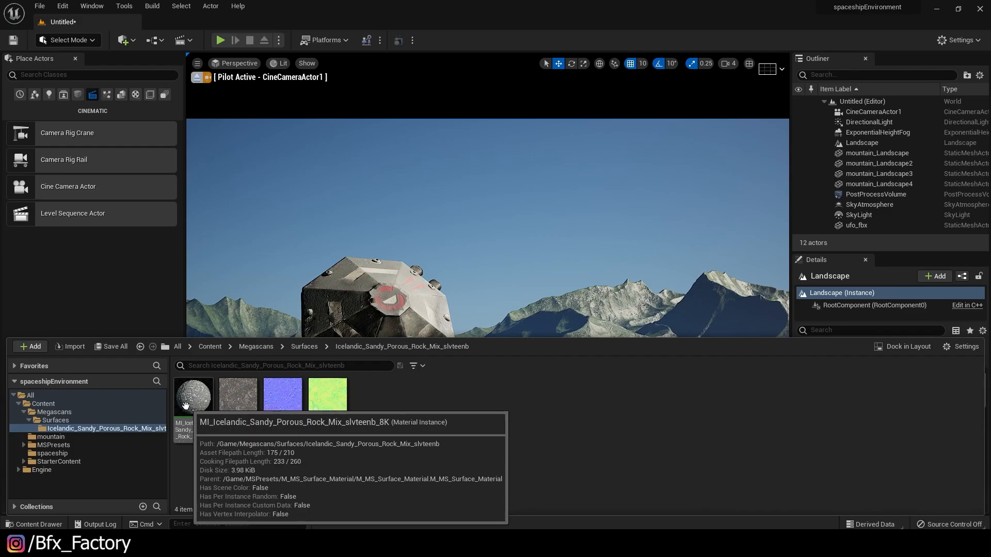
click(190, 406)
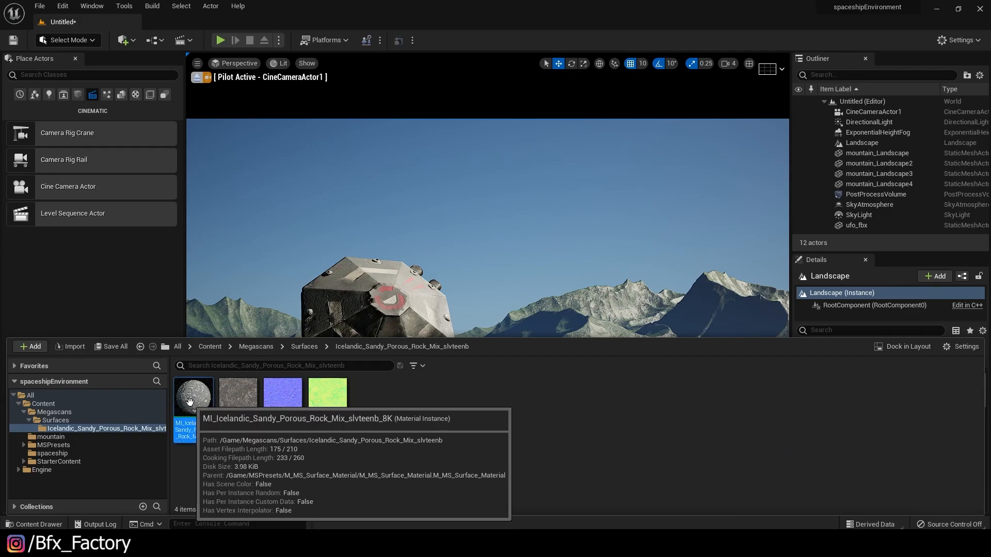
Assign the selected Icelandic Sandy Porous Rock Mix material instance to the Landscape as its Landscape Material
drag(512, 271, 479, 416)
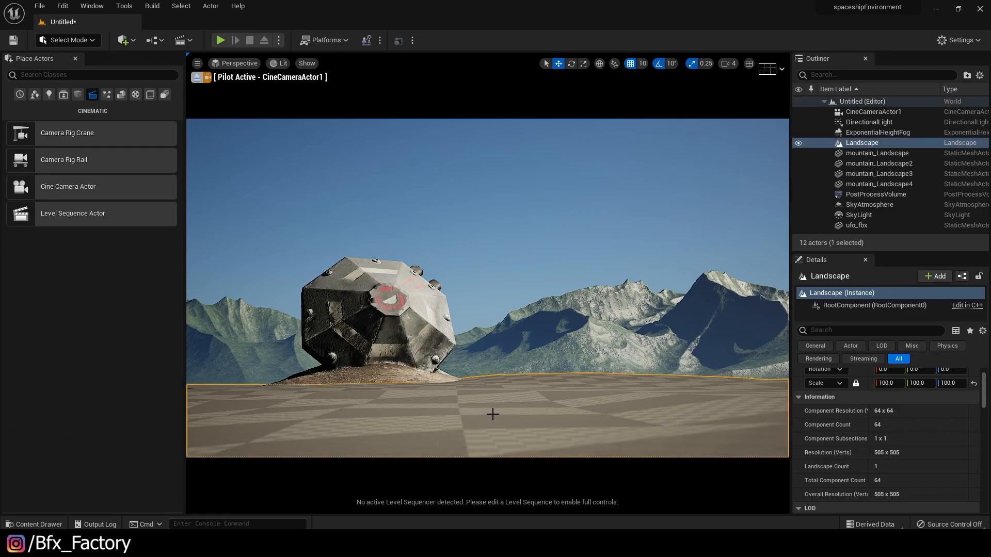
scroll(889, 444, down, 5)
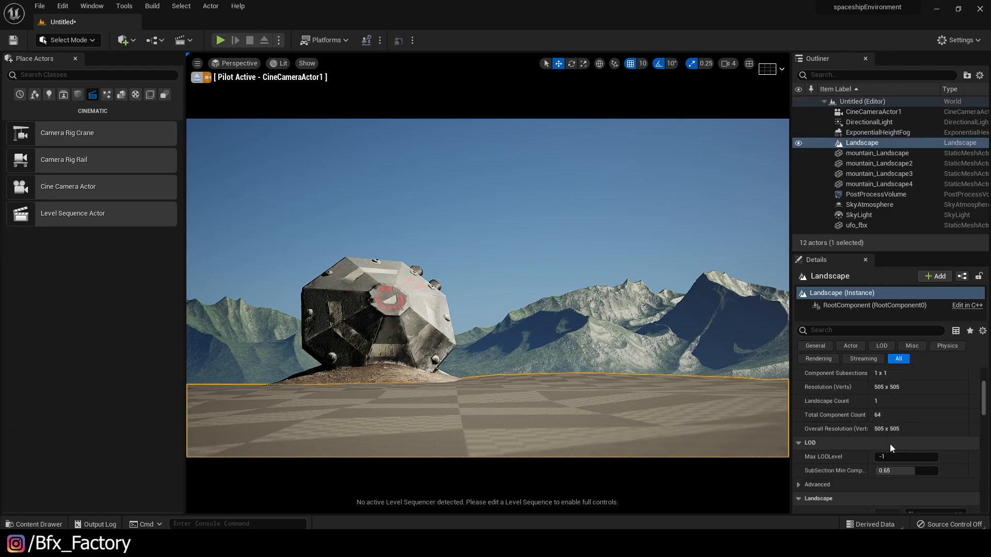
scroll(890, 444, down, 2)
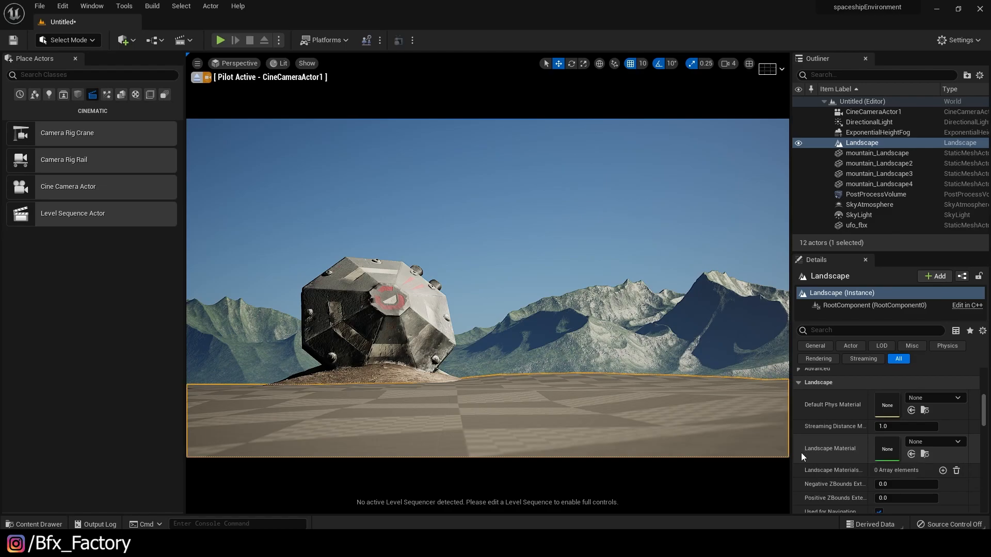
click(911, 454)
mouse_move(642, 391)
mouse_down()
mouse_move(641, 372)
mouse_move(620, 393)
mouse_move(655, 389)
mouse_move(630, 386)
mouse_up()
middle_drag(637, 385, 630, 354)
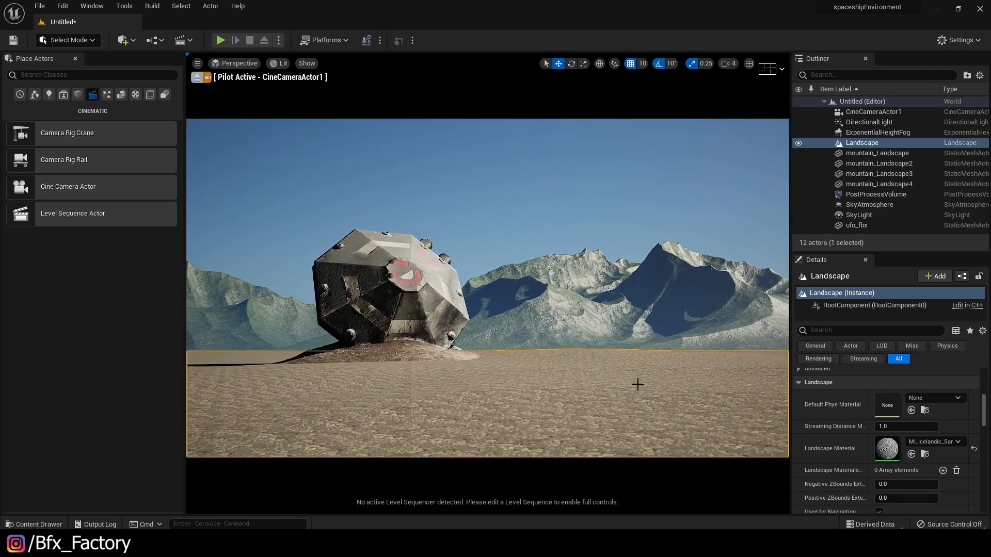
right_drag(637, 385, 637, 413)
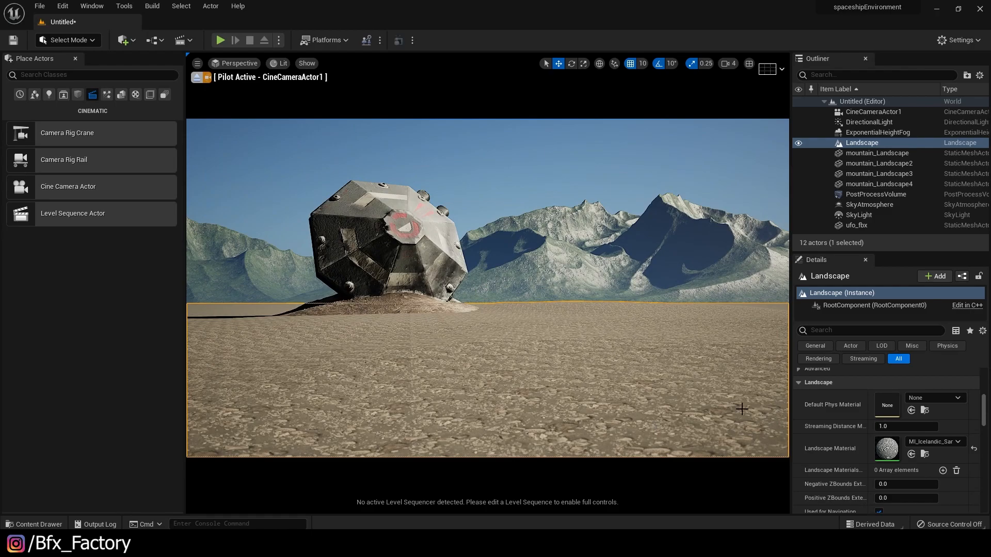
Open the landscape's material instance, enable the Tiling/Offset parameter, and set Tiling X and Tiling Y to 0.1
double_click(886, 449)
double_click(917, 161)
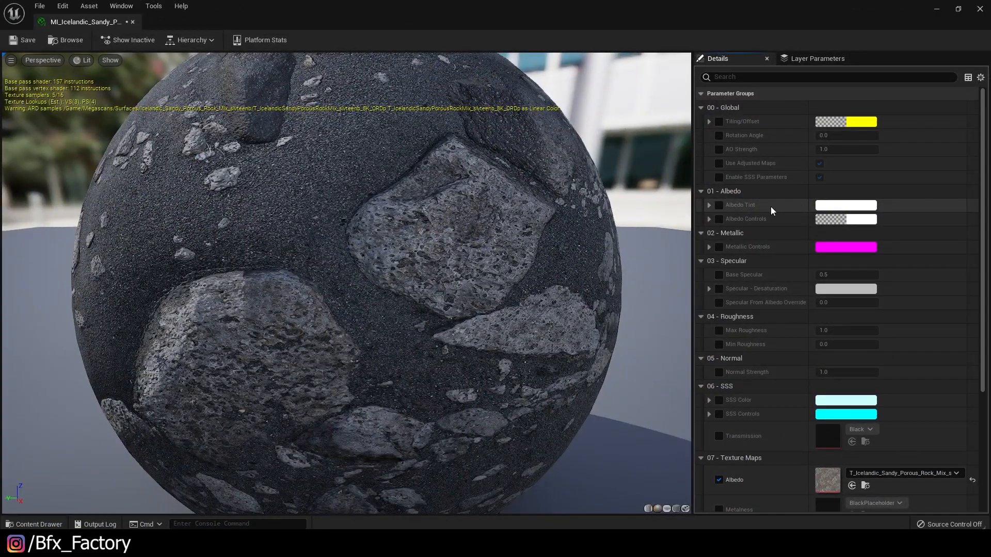
click(718, 122)
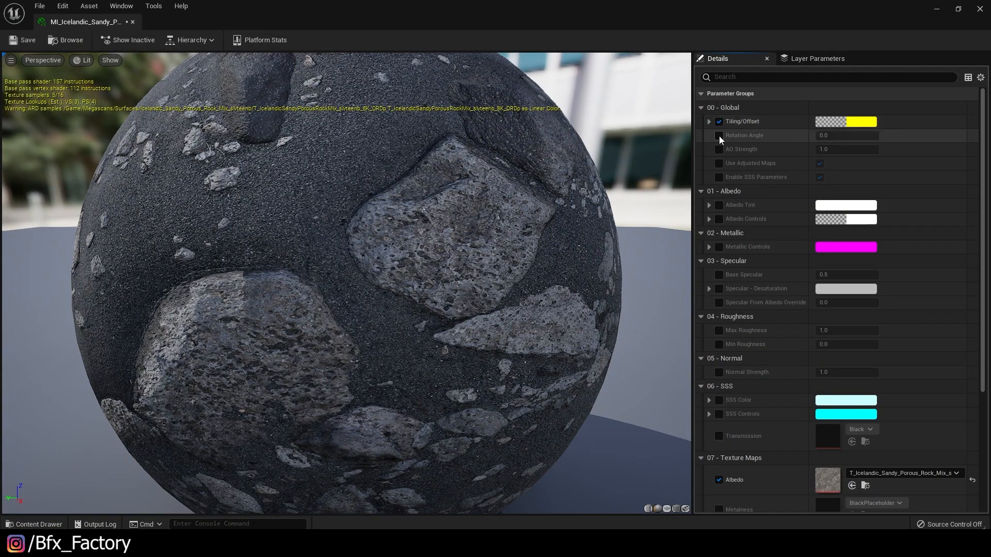
click(710, 122)
click(841, 140)
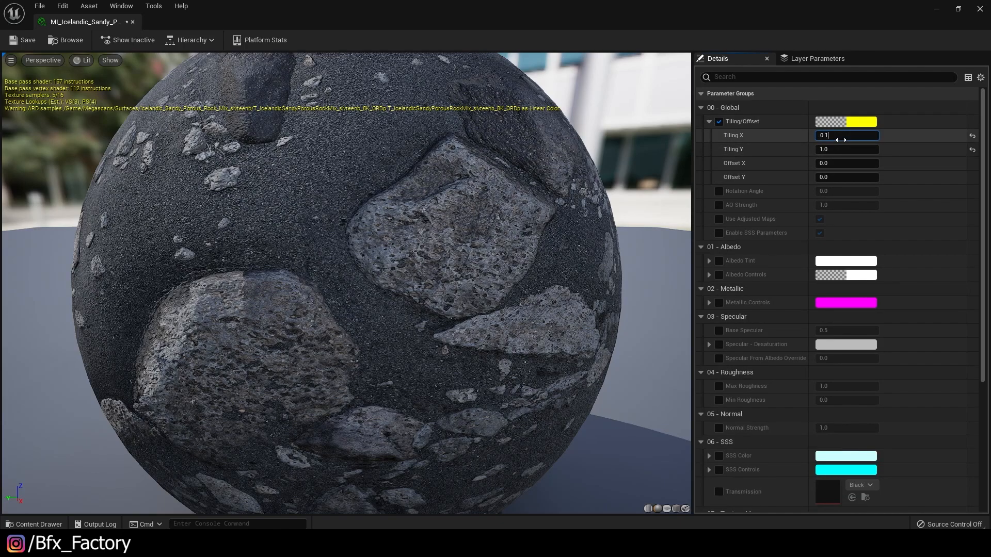
key(Tab)
text(0)
key(Return)
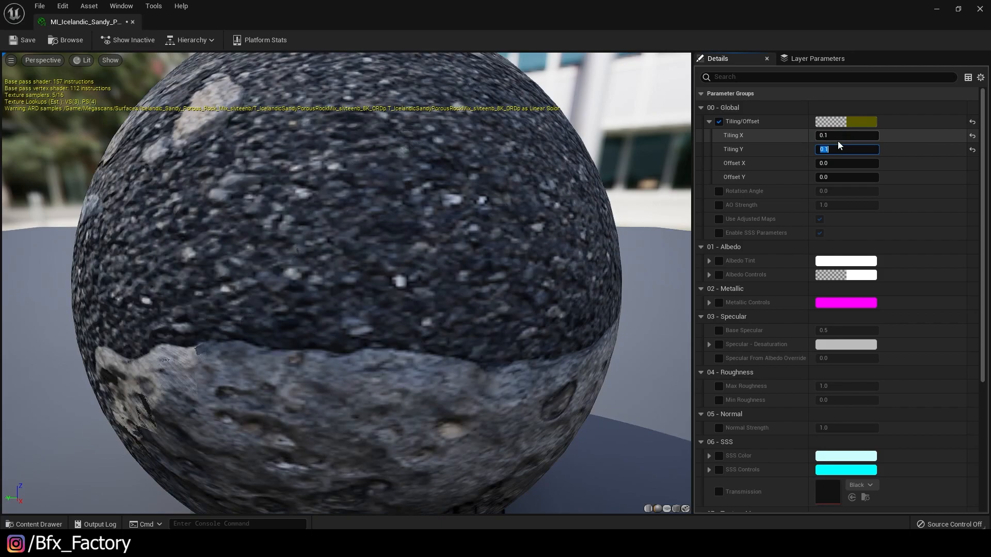
click(958, 8)
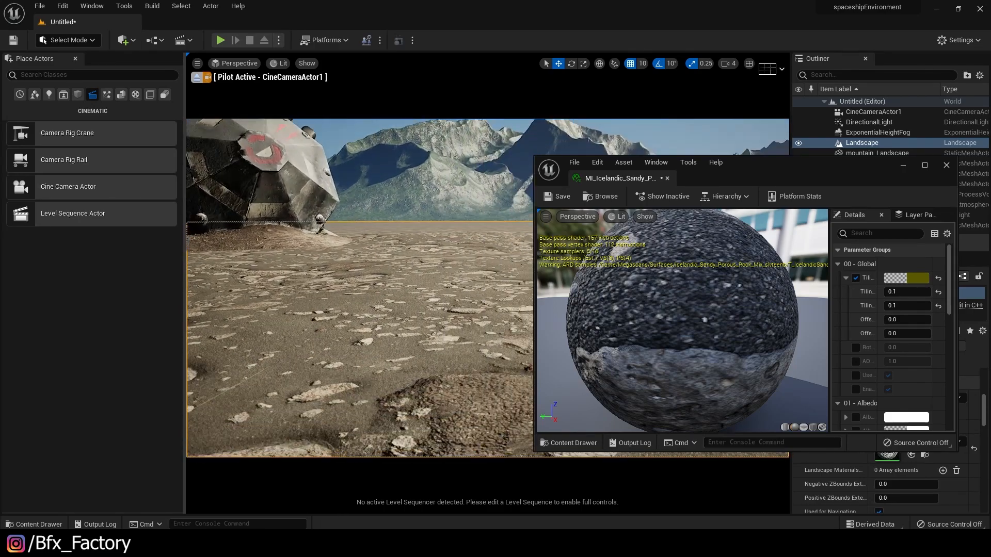
Try a tiling of 0.5 in X and Y on the ground material and check it in the level
right_drag(361, 289, 338, 275)
click(897, 291)
text(0.)
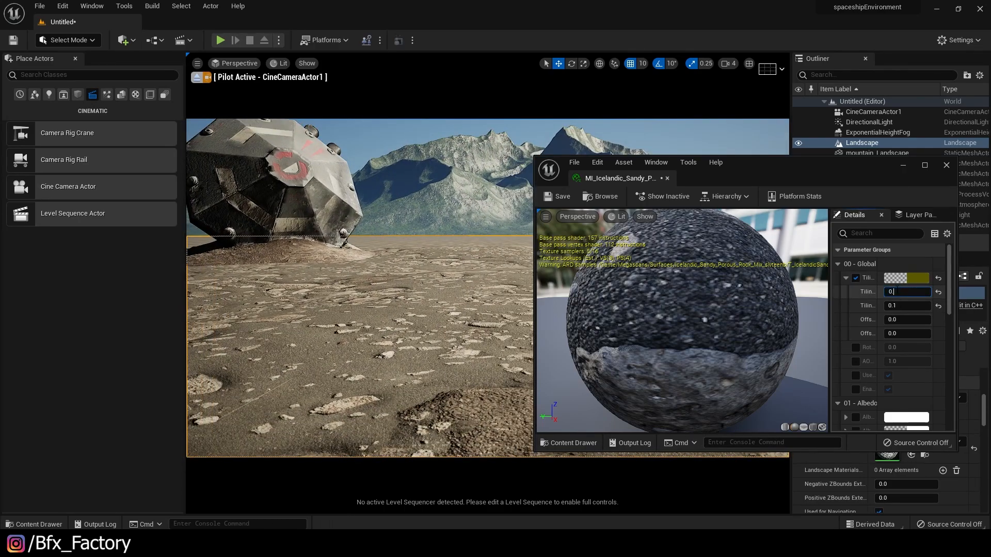
text(5)
key(Tab)
text(0.5)
key(Return)
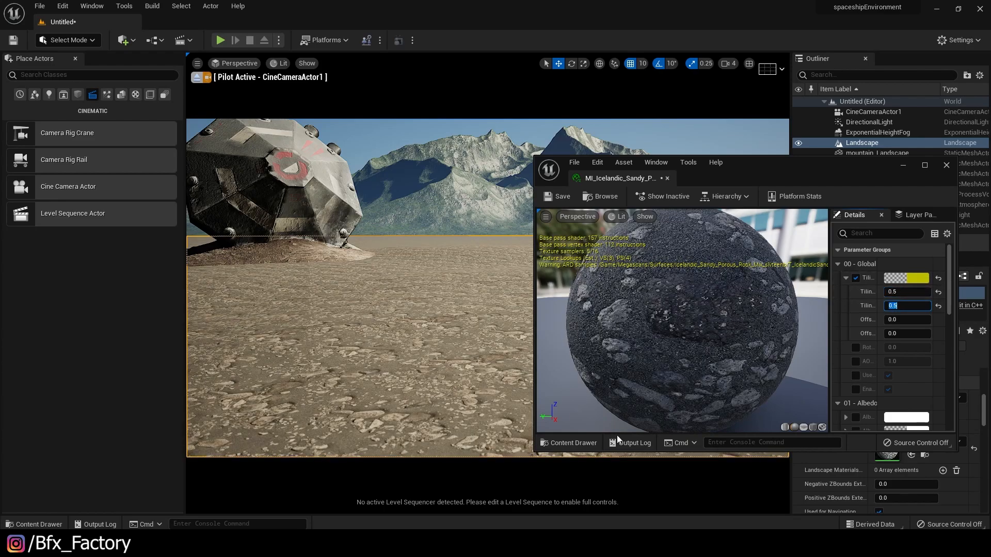
right_drag(404, 333, 376, 330)
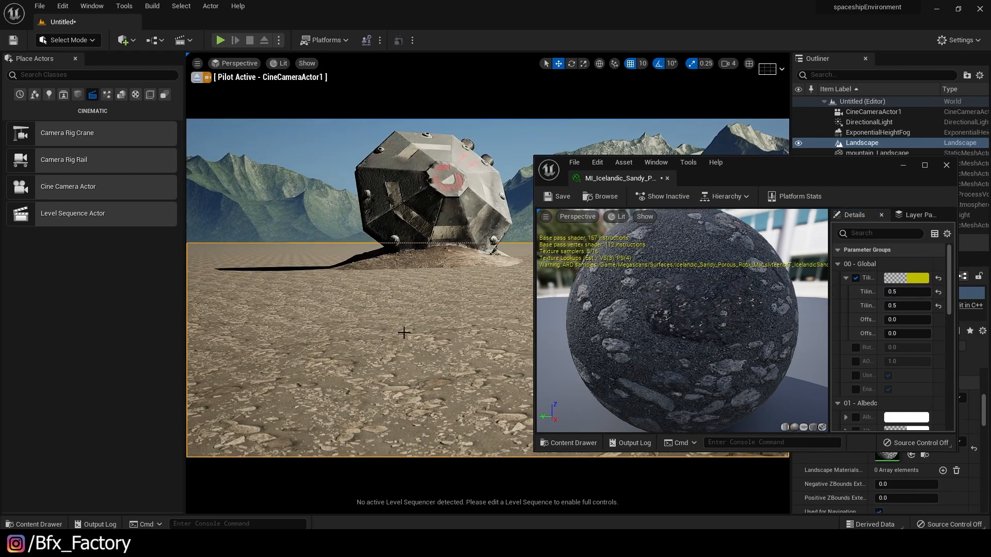
Set the ground material's Tiling X and Tiling Y to 0.1, and save and close the material instance
click(894, 292)
text(0.1)
key(Tab)
text(0.)
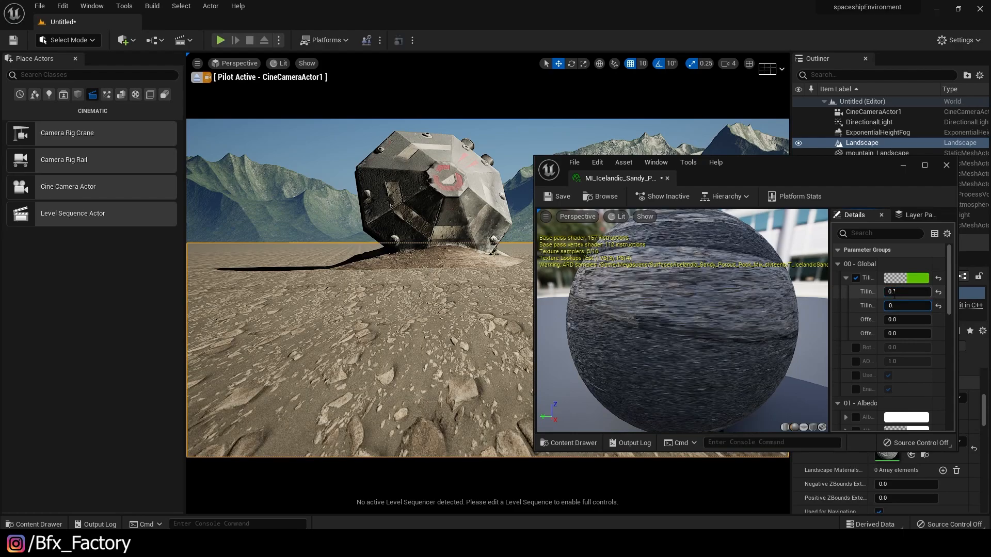
text(1)
key(Return)
click(562, 196)
click(946, 165)
Reframe the piloted cine camera closer to the spaceship, keeping the mountains in the background
right_drag(784, 152, 785, 80)
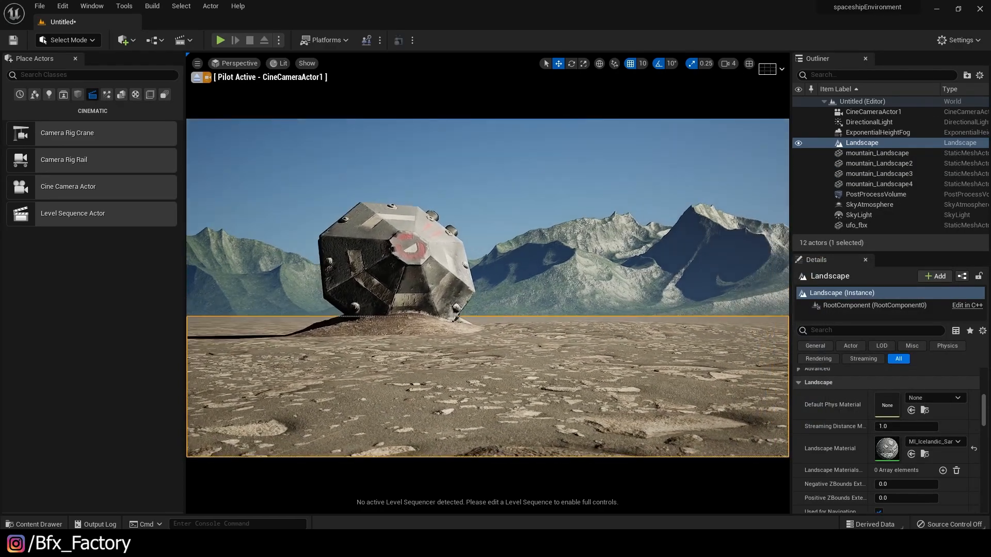
right_drag(577, 273, 550, 273)
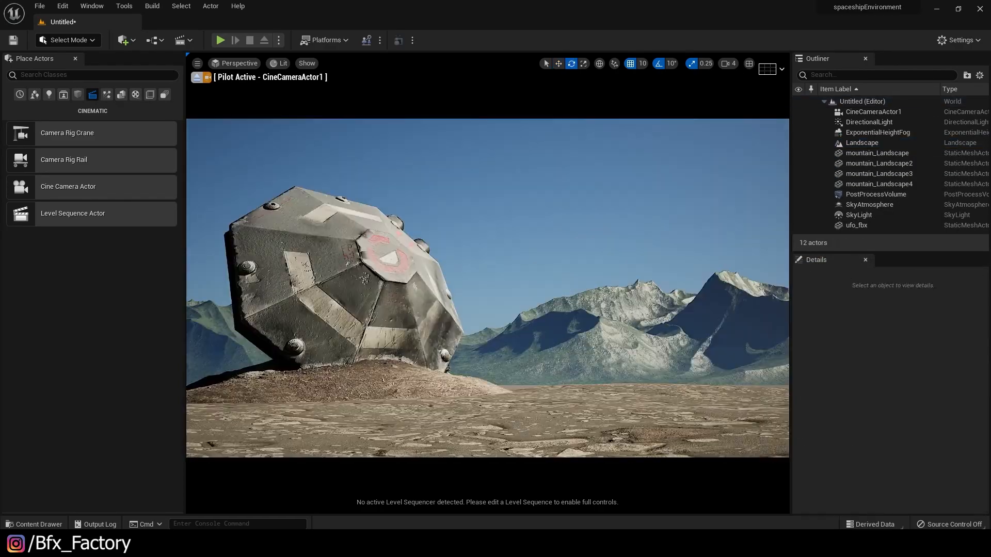
mouse_move(595, 212)
right_down()
mouse_move(599, 231)
mouse_move(596, 212)
right_up()
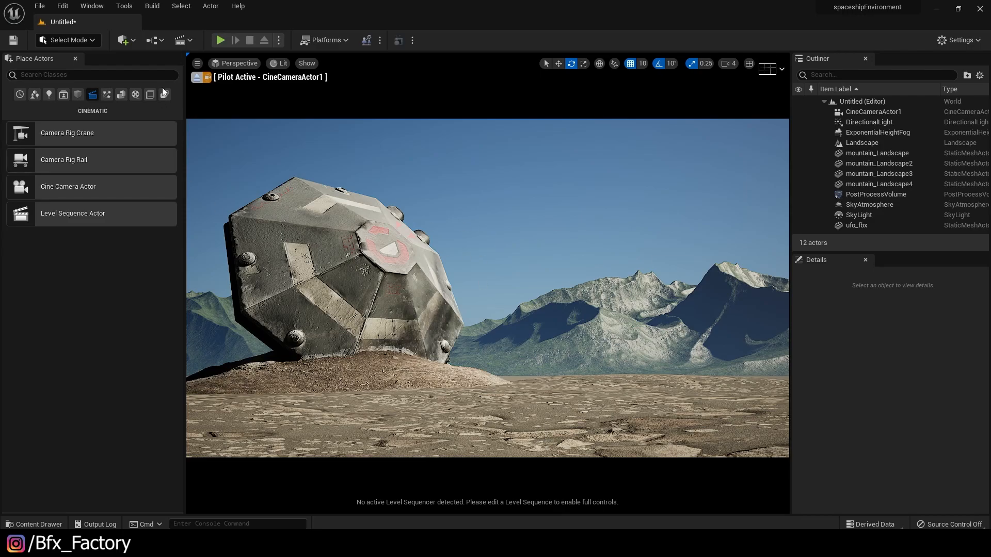
Add the Small Stones Pack, three Tundra Small Stone assets and two Tundra Stone assets from Quixel Bridge's local Megascans at Nanite quality
click(133, 42)
click(148, 77)
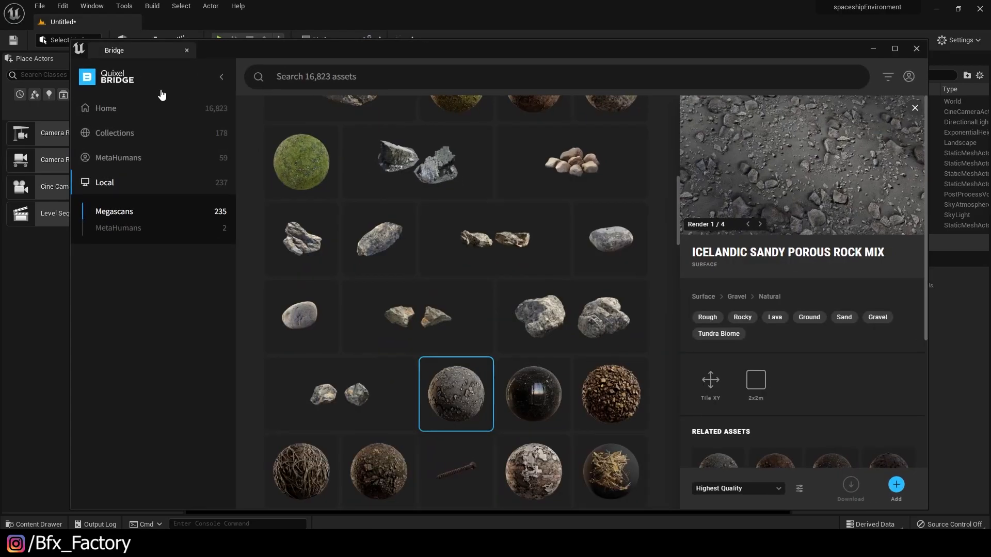
scroll(606, 309, up, 4)
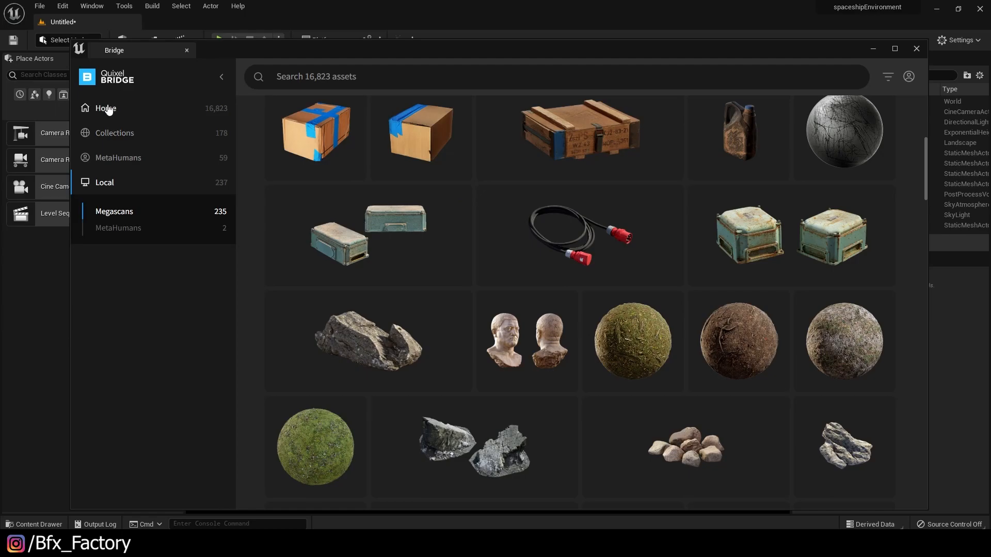
scroll(592, 340, down, 2)
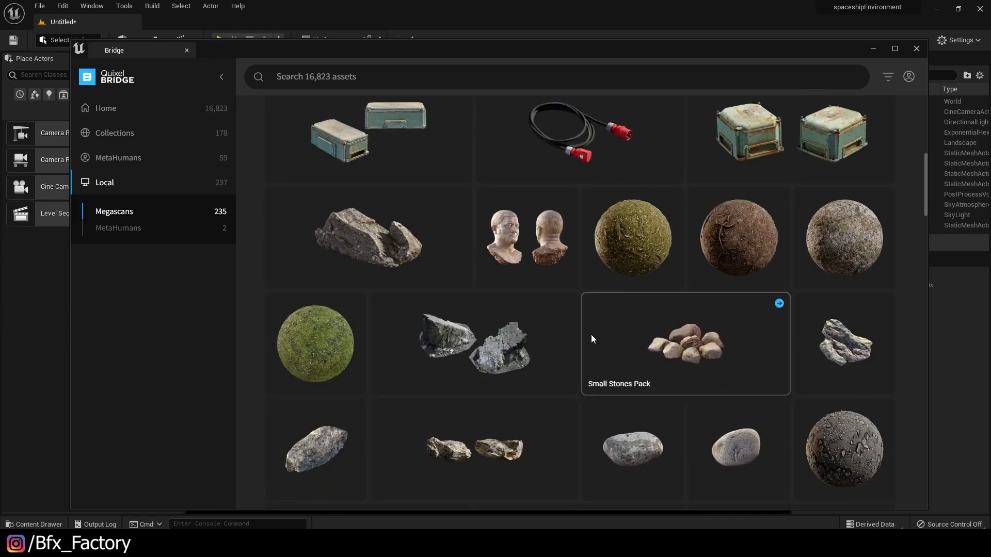
scroll(591, 338, down, 2)
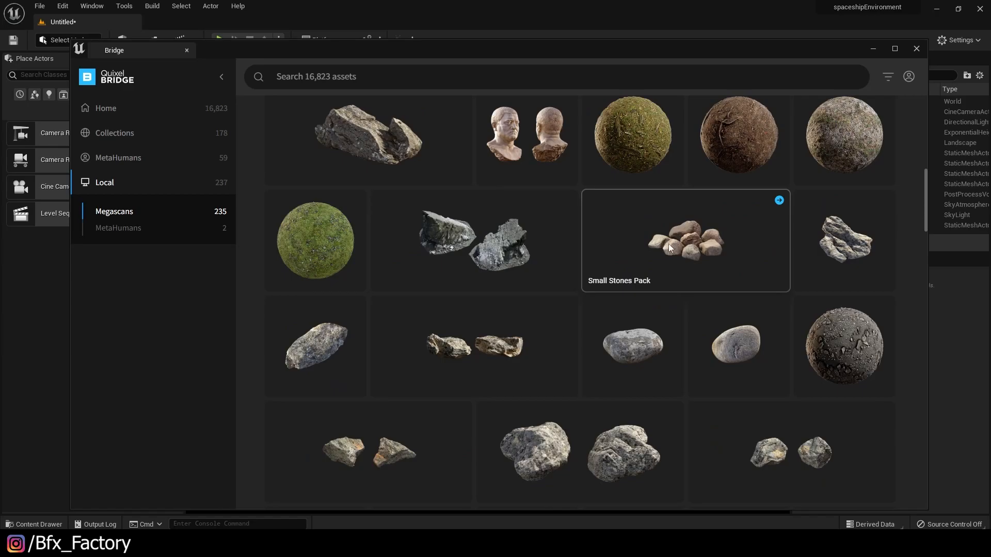
click(681, 240)
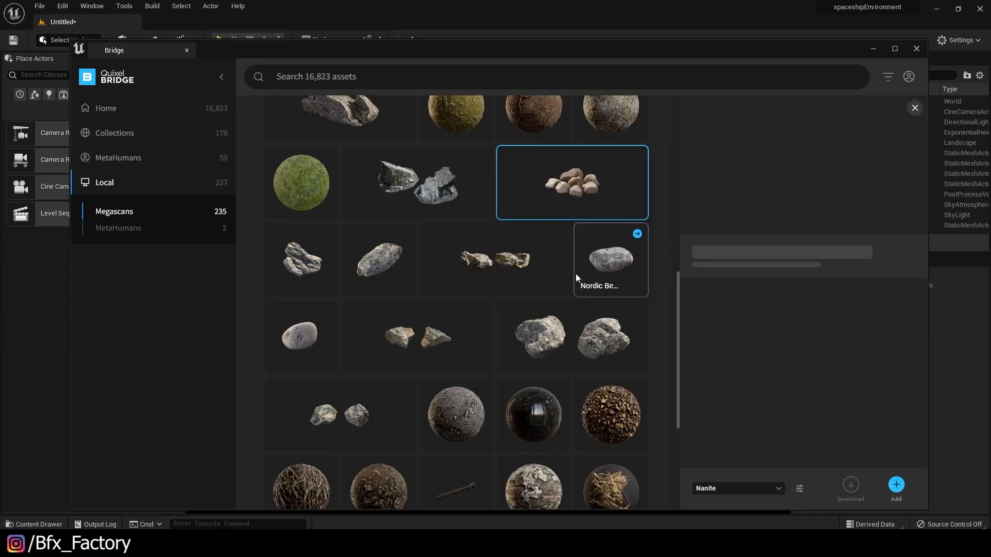
ctrl+click(302, 261)
ctrl+click(379, 268)
ctrl+click(503, 267)
ctrl+click(392, 348)
ctrl+click(398, 428)
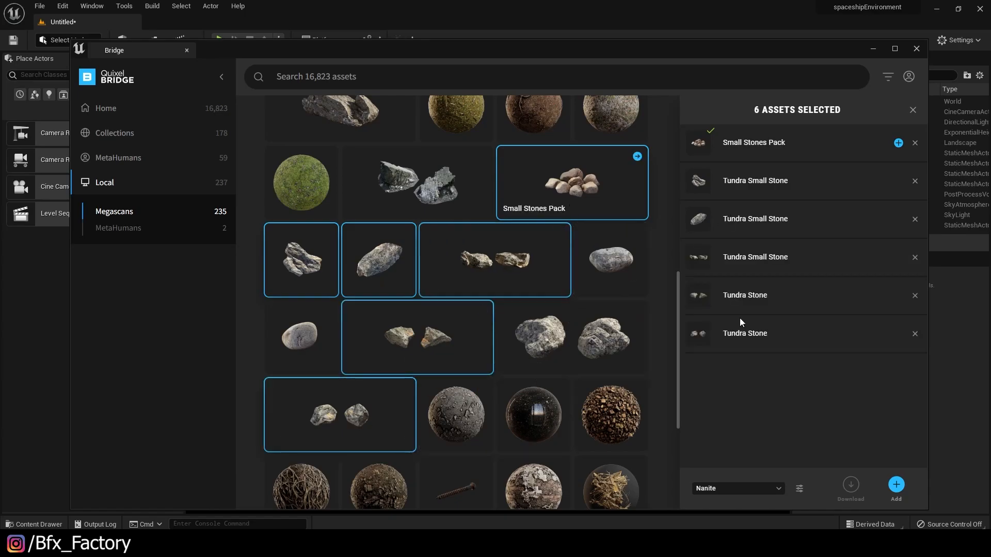
click(898, 489)
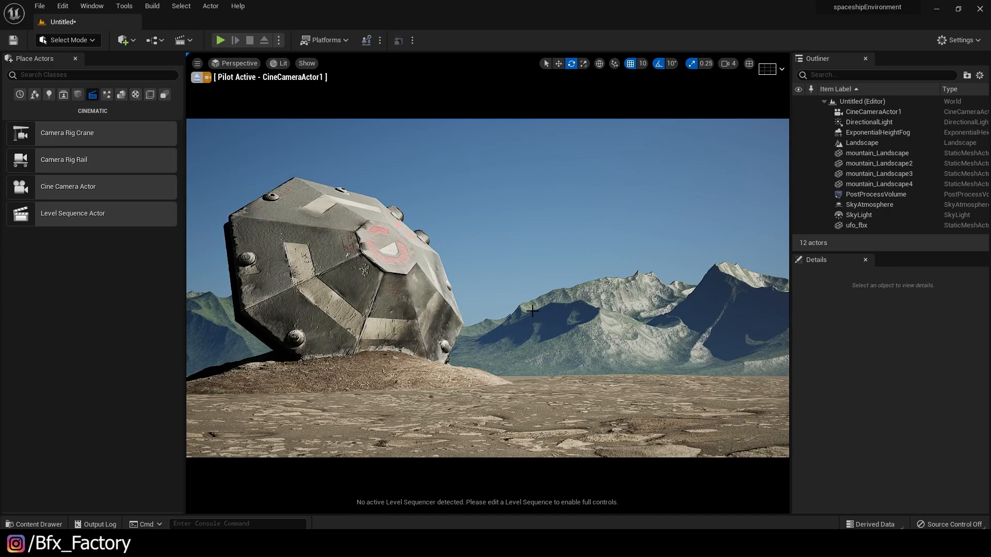
Look through the six imported stone folders under Megascans 3D_Assets to examine their meshes, materials and textures
key(ctrl+space)
click(48, 421)
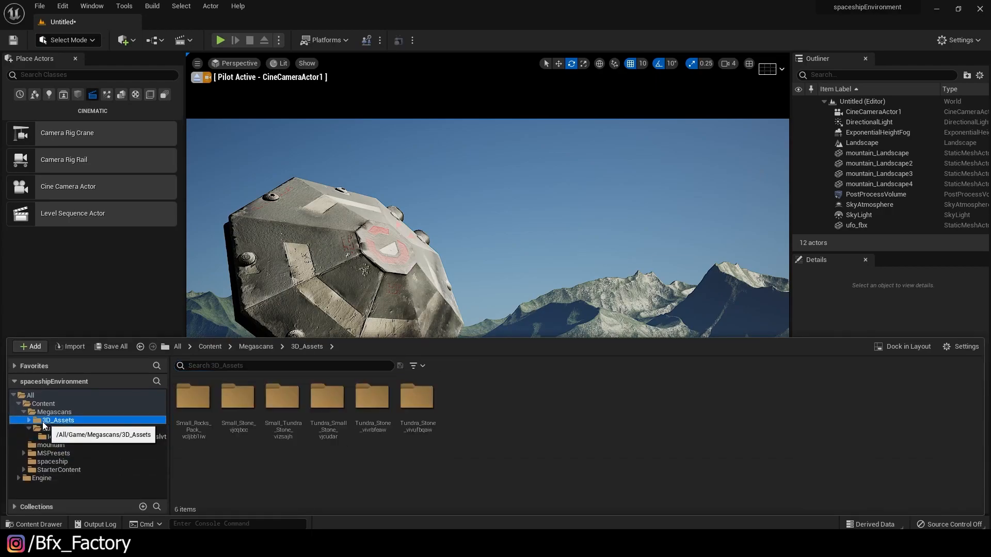
click(28, 429)
click(28, 421)
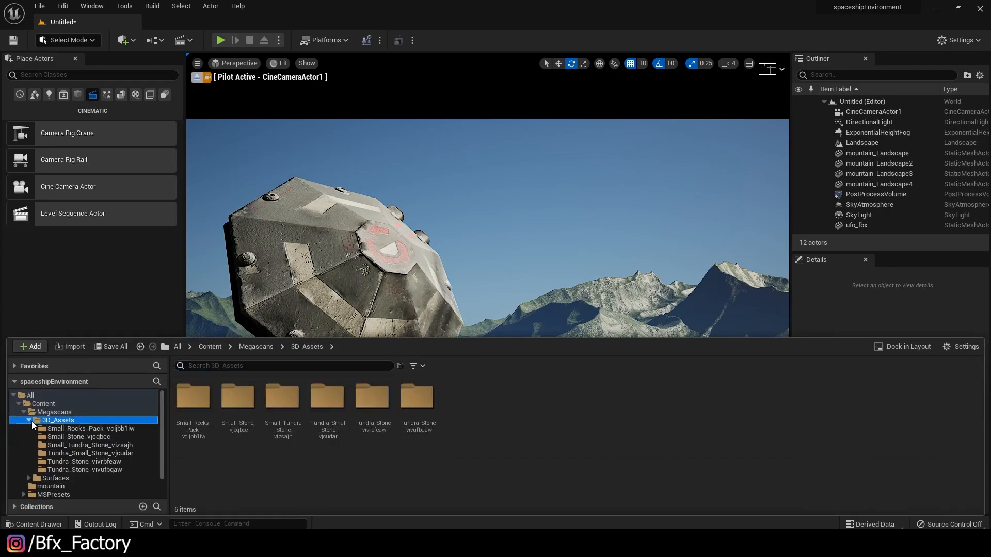
click(66, 429)
click(66, 437)
click(66, 446)
click(66, 453)
click(66, 462)
click(66, 470)
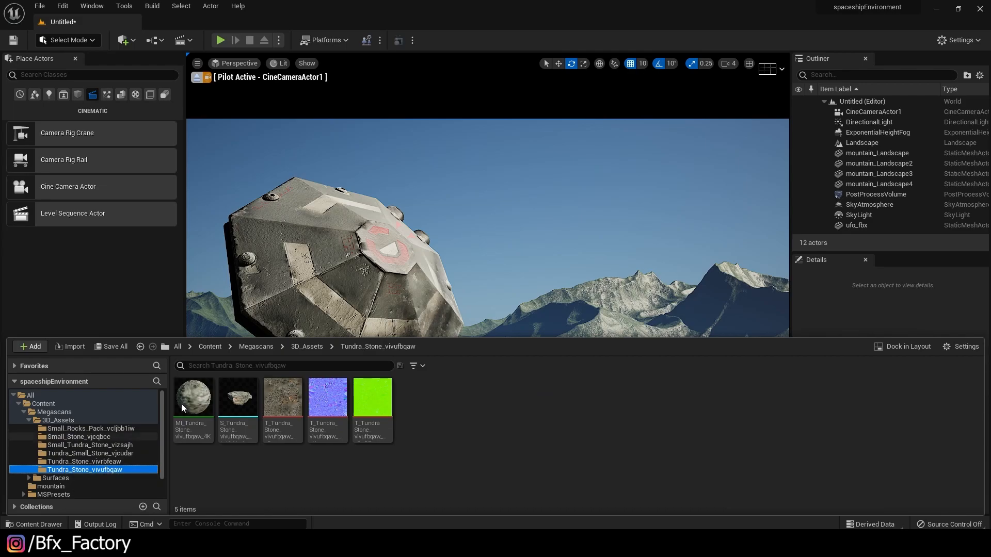
Adjust the piloted cine camera's angle to show more of the ground in front of the spaceship
click(309, 267)
middle_drag(540, 404, 539, 382)
right_drag(541, 405, 542, 418)
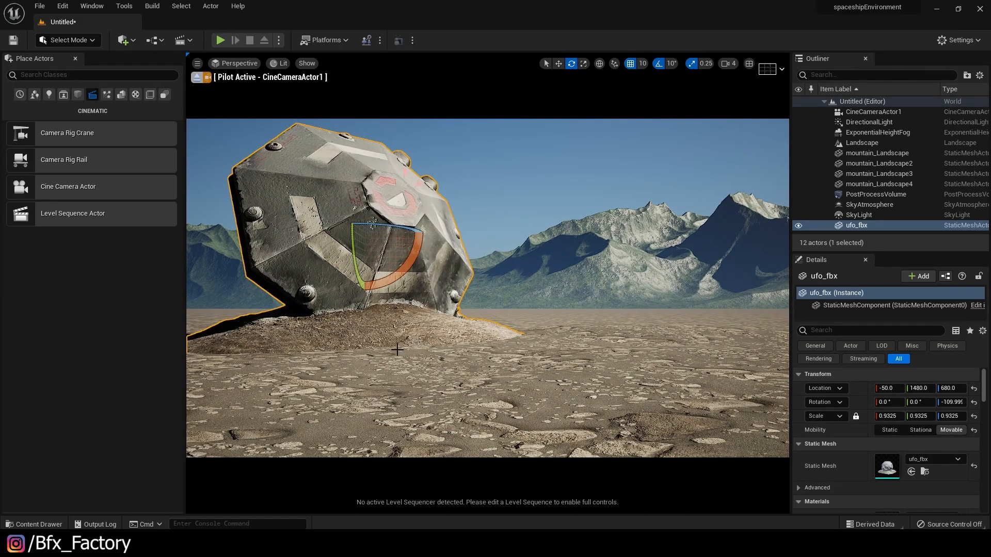
Enter Foliage mode and add the seven Small_Rocks_Pack static meshes from Megascans 3D_Assets as foliage types
click(65, 43)
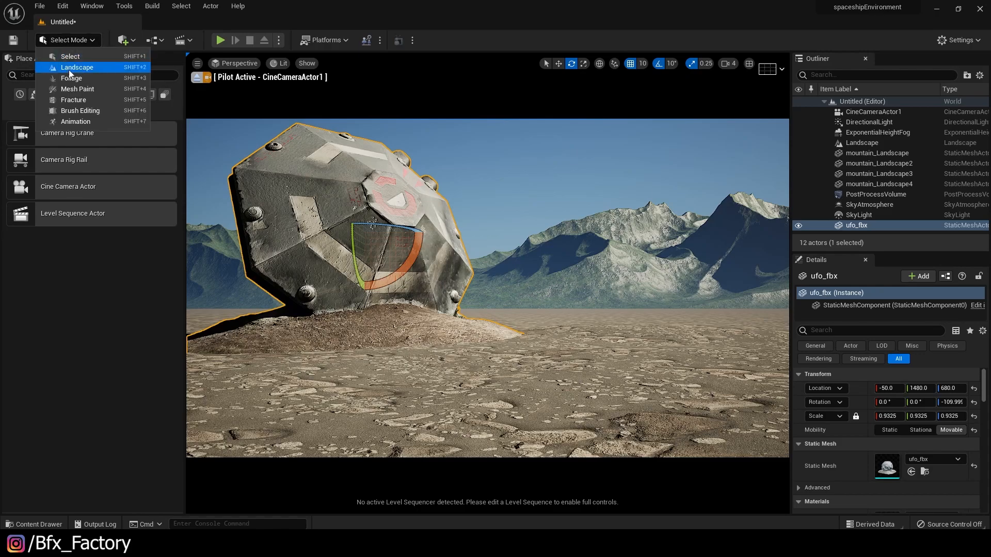
click(86, 81)
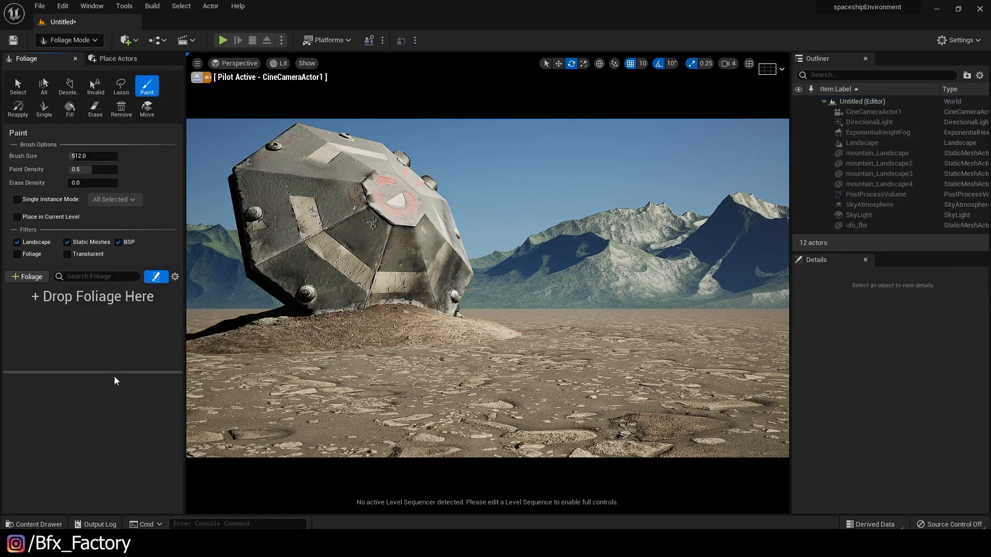
drag(118, 371, 117, 355)
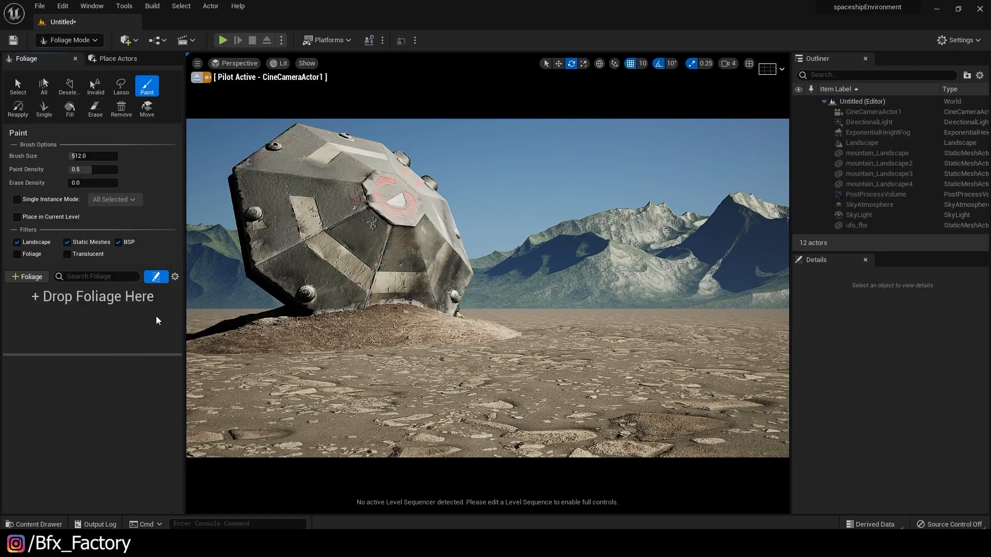
key(ctrl+space)
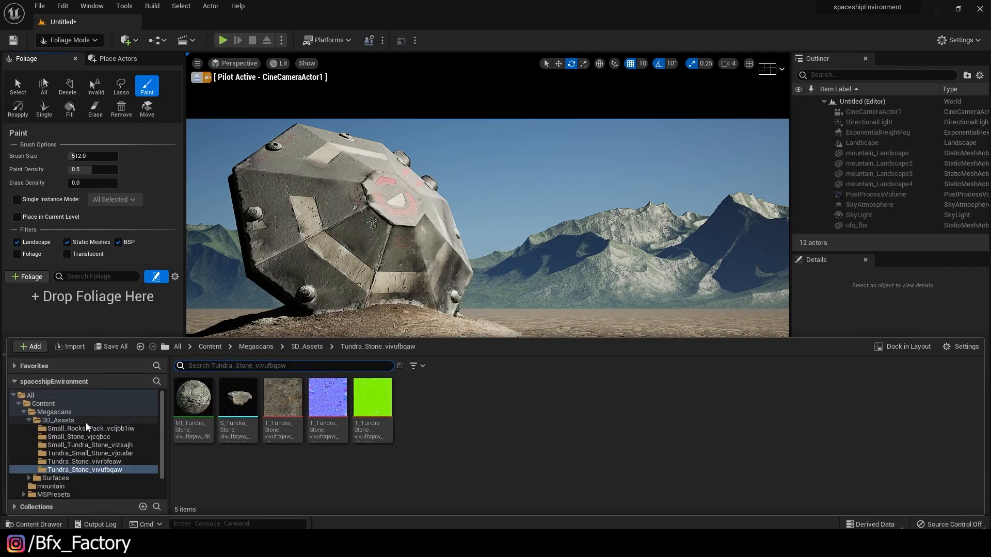
click(64, 432)
click(238, 405)
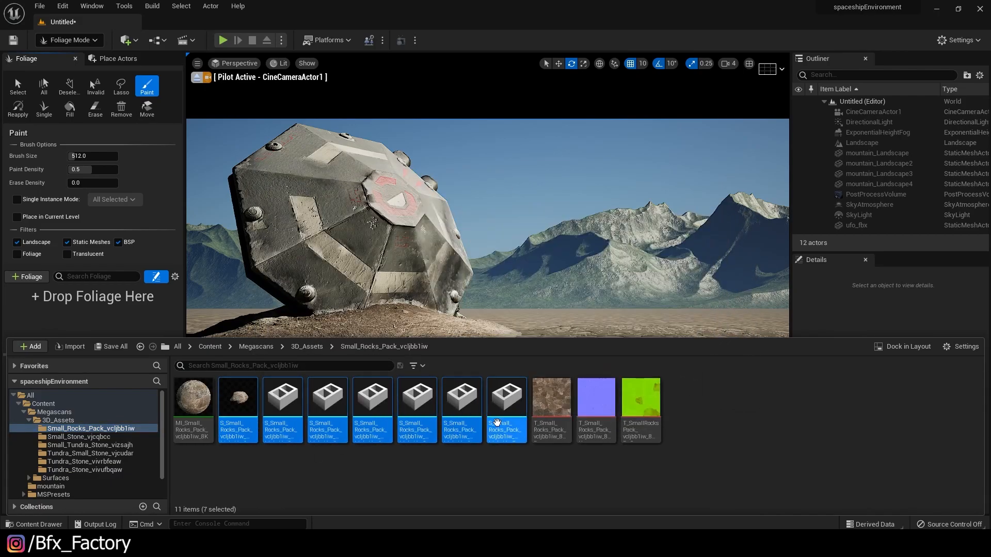
drag(373, 405, 109, 326)
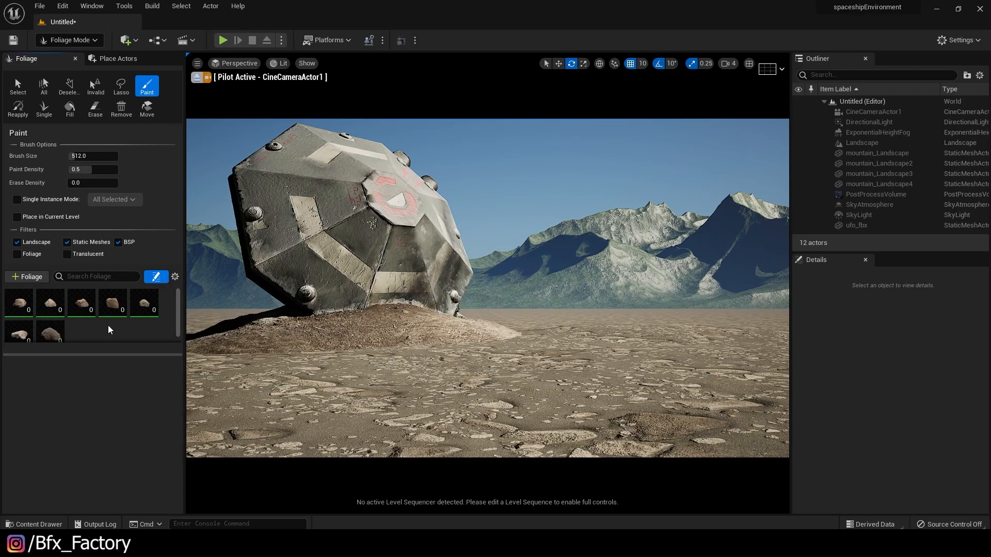
Set all seven small rock foliage types to a density of 10 and a minimum Scale X of 0.1
click(59, 331)
key(ctrl+a)
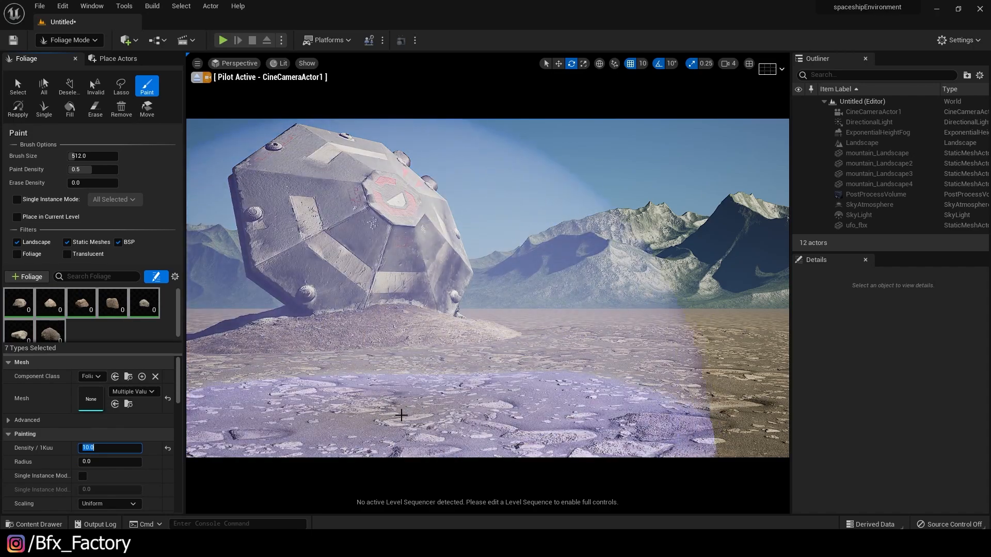
scroll(101, 478, down, 2)
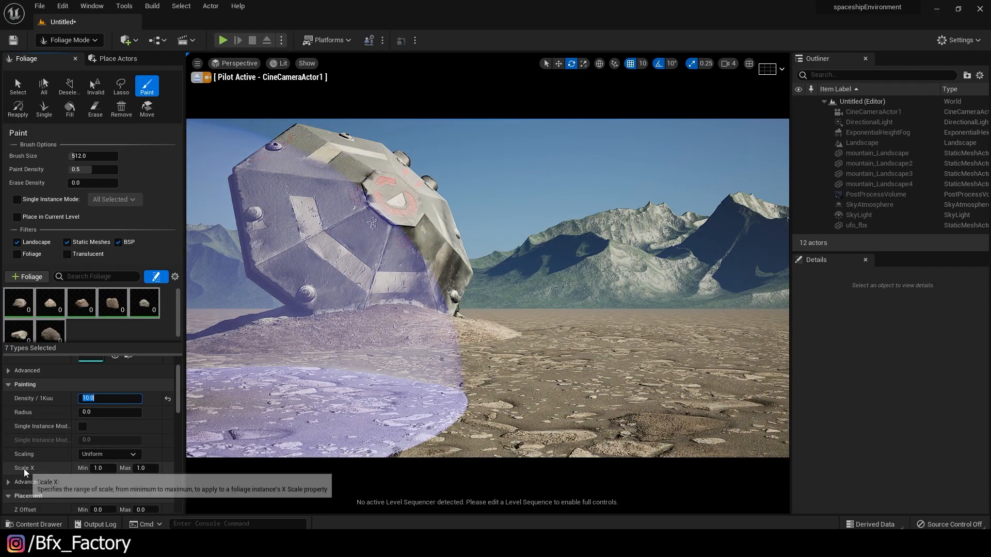
click(103, 468)
text(0.1)
key(Return)
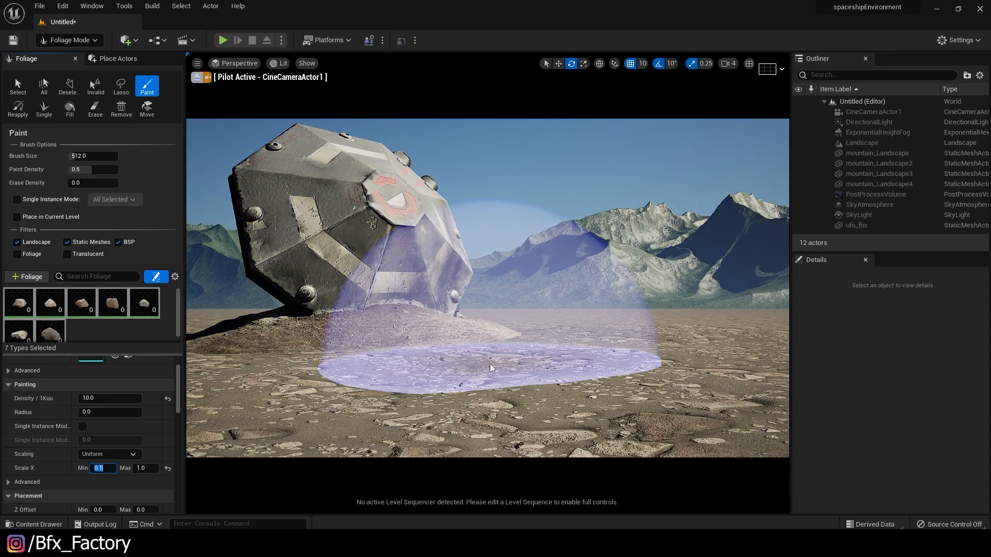
Paint a sparse first pass of the seven small rock types on the ground in front of the spaceship
click(508, 358)
click(632, 345)
click(486, 387)
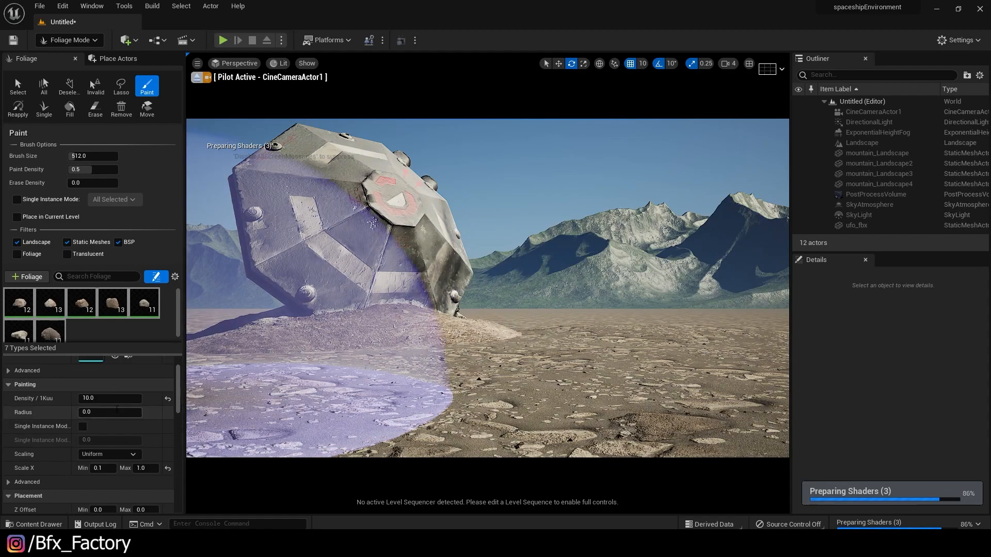
Raise the small rocks' density to 50 and paint them over the ground around the front of the spaceship
click(113, 401)
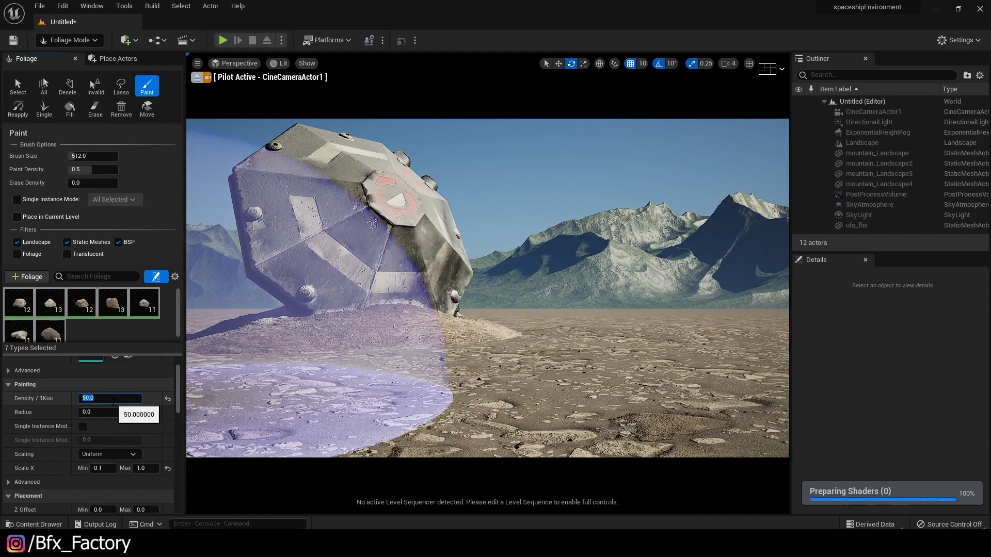
click(617, 412)
click(436, 361)
click(311, 371)
middle_drag(516, 392, 518, 439)
click(674, 348)
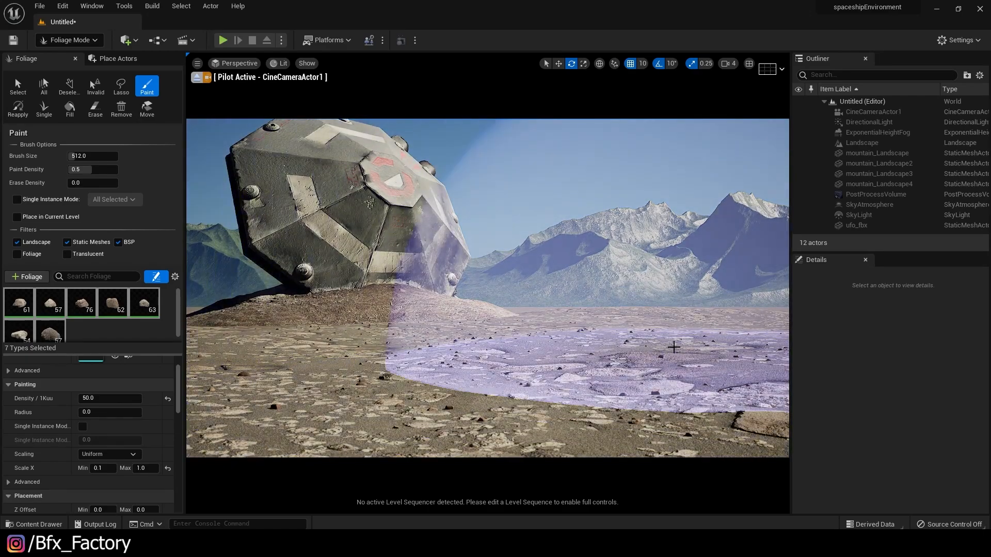
mouse_move(674, 347)
mouse_down()
mouse_move(721, 309)
mouse_move(442, 336)
mouse_up()
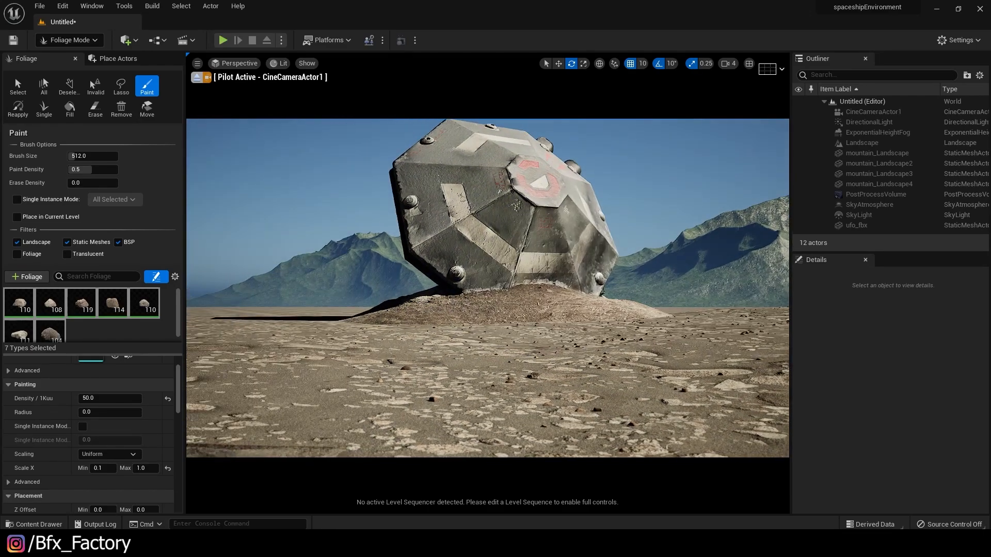
Paint more small rocks across the foreground and around the mound under the spaceship
click(310, 389)
middle_drag(430, 358, 430, 332)
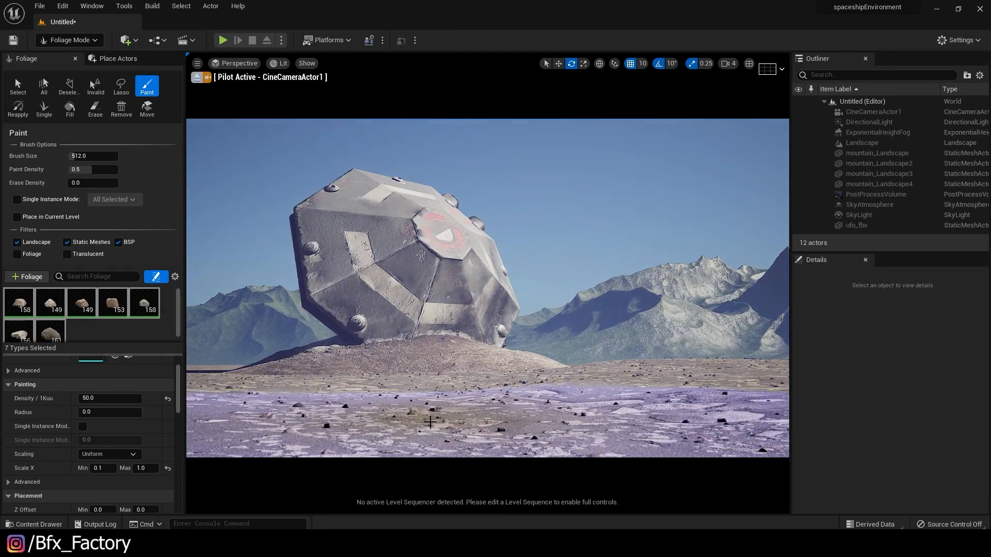
click(431, 416)
click(429, 356)
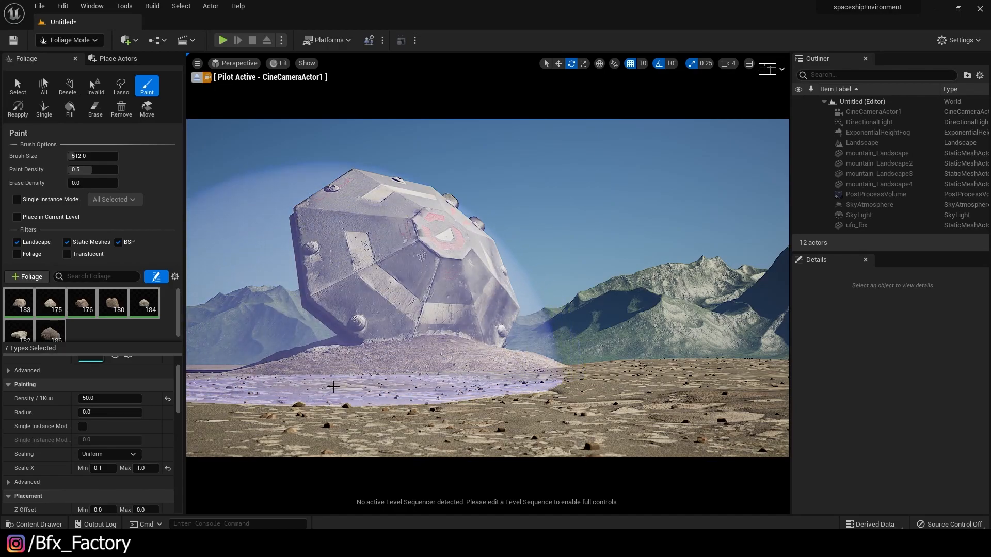
click(289, 440)
mouse_move(728, 382)
mouse_down()
mouse_move(703, 361)
mouse_move(260, 364)
mouse_move(217, 379)
mouse_move(191, 368)
mouse_move(231, 414)
mouse_move(289, 439)
mouse_up()
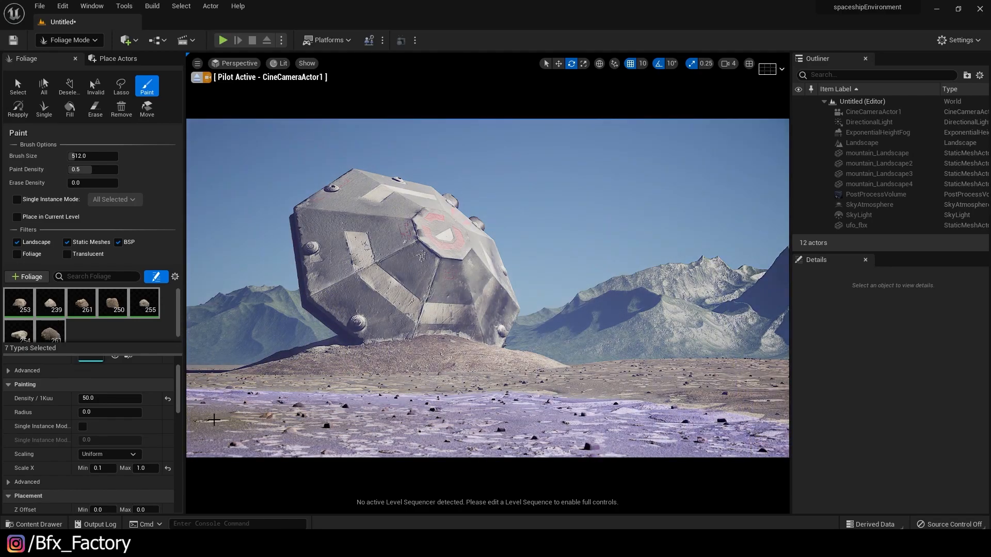
mouse_move(414, 344)
mouse_down()
mouse_move(416, 371)
mouse_move(513, 407)
mouse_up()
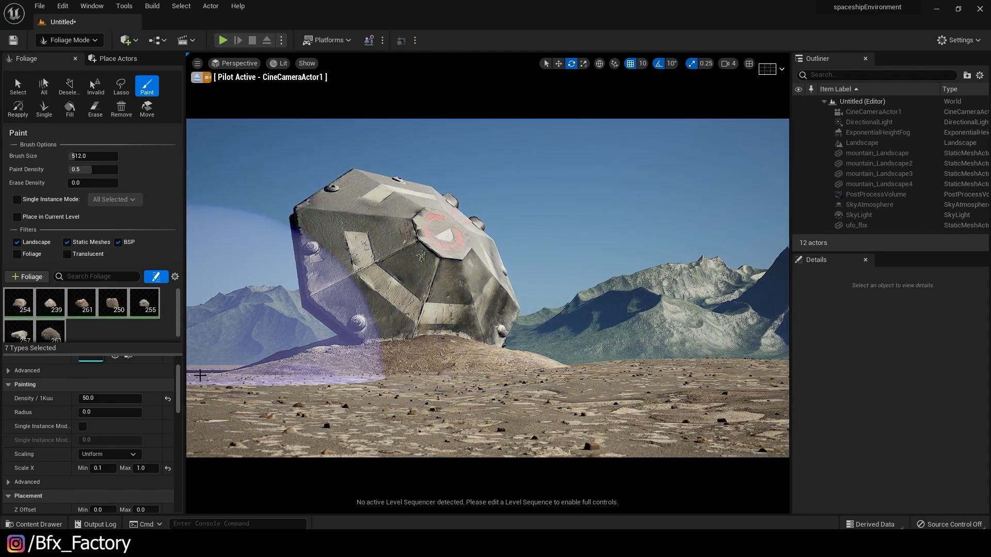
Deactivate the seven small rock types for painting and add the Small_Stone and Small_Tundra_Stone meshes as foliage types
click(20, 303)
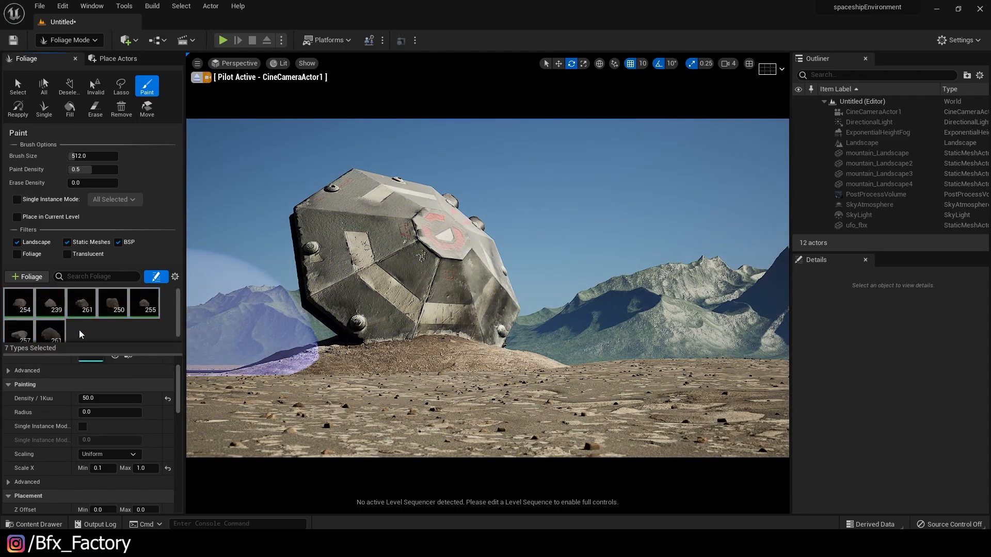
key(ctrl+space)
click(113, 438)
drag(238, 397, 134, 332)
key(ctrl+space)
click(101, 445)
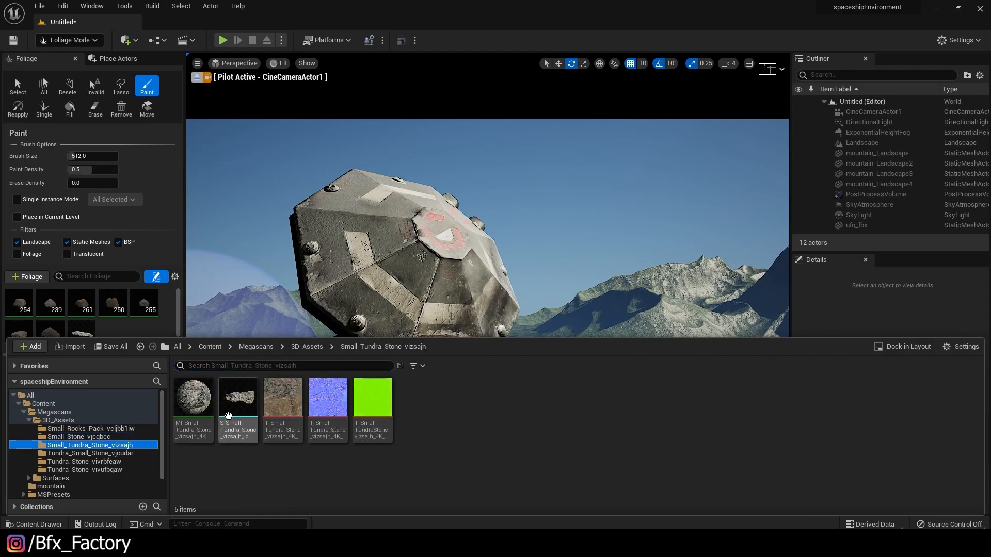
drag(226, 416, 134, 332)
Add the Tundra_Small_Stone mesh and both Tundra_Stone meshes as foliage types, and select the five new stone types
key(ctrl+space)
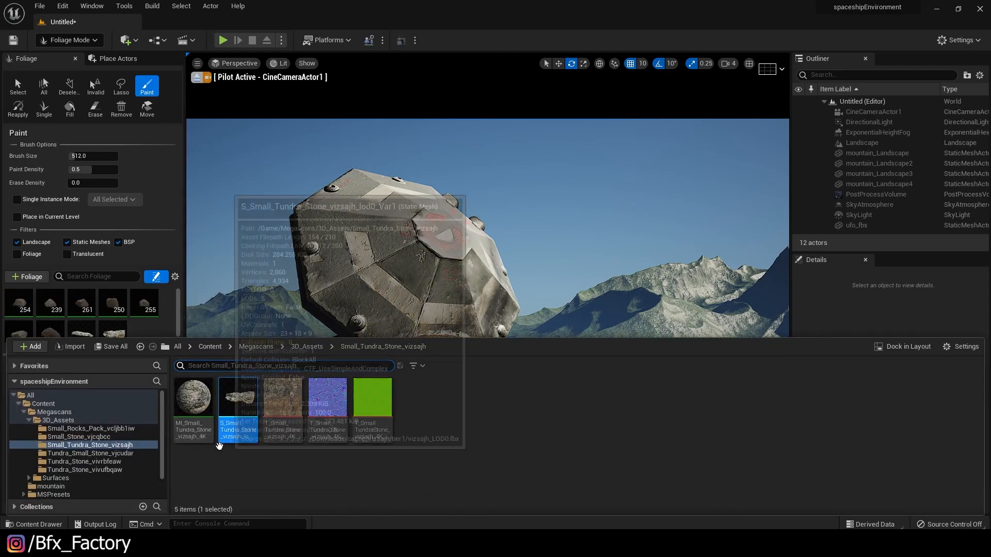
click(90, 454)
drag(238, 397, 155, 330)
key(ctrl+space)
click(84, 461)
drag(248, 412, 160, 320)
key(ctrl+space)
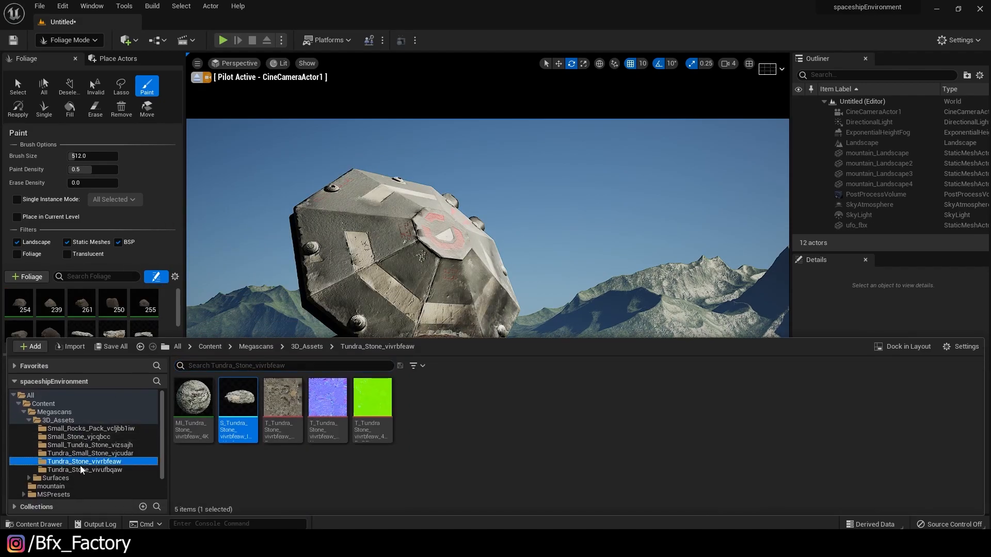
click(81, 469)
drag(237, 400, 125, 335)
scroll(127, 335, down, 1)
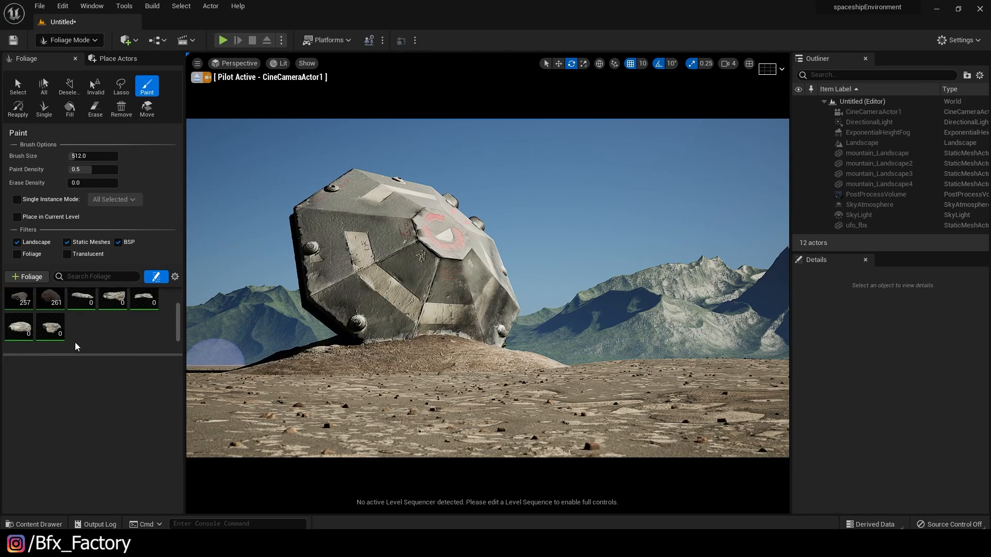
click(52, 327)
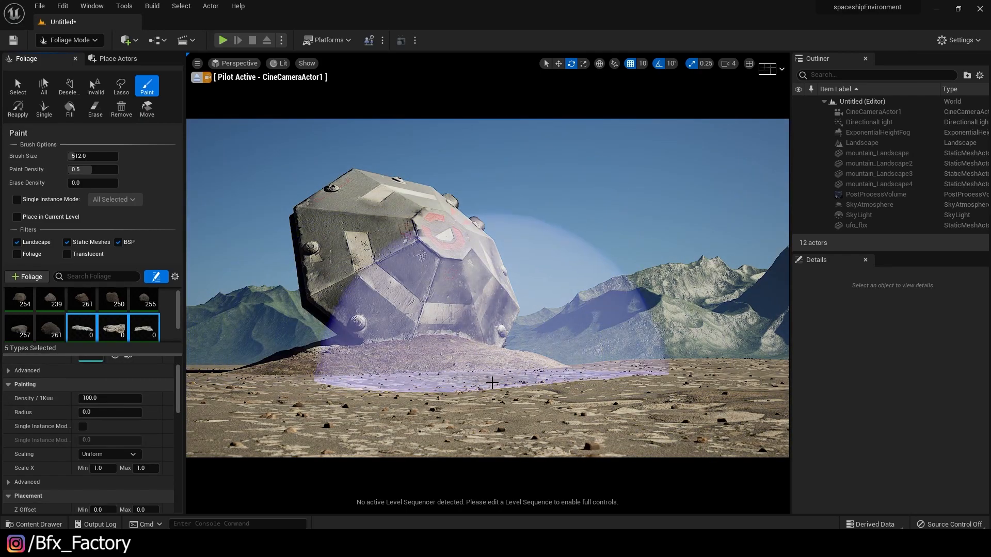
Try painting the five new stone types in front of the spaceship at density 100 and full scale
click(489, 386)
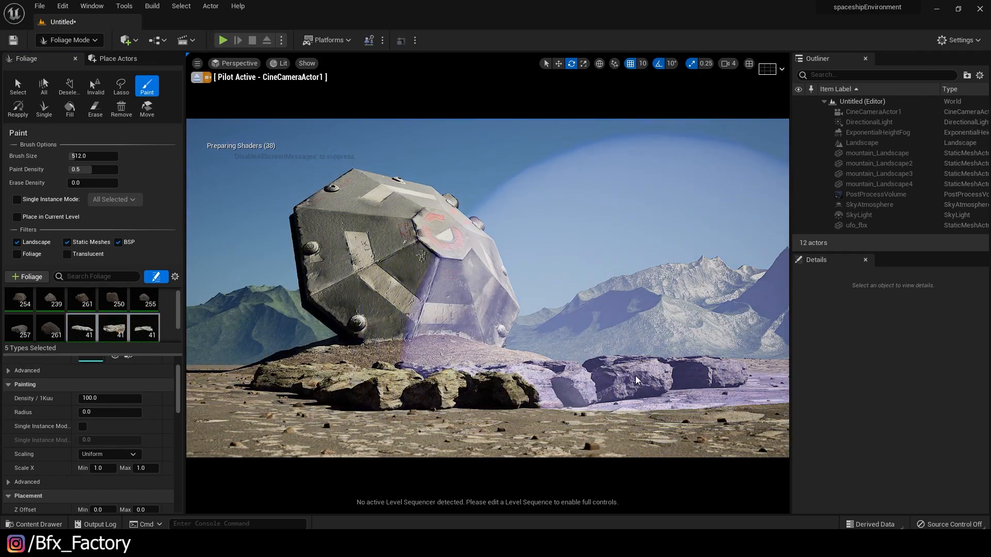
right_drag(571, 366, 550, 440)
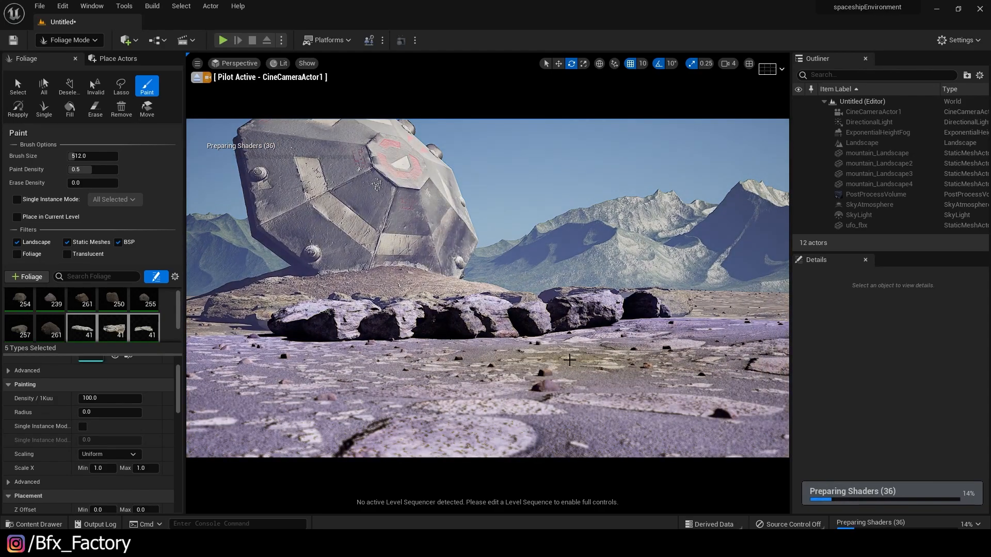
key(ctrl+z)
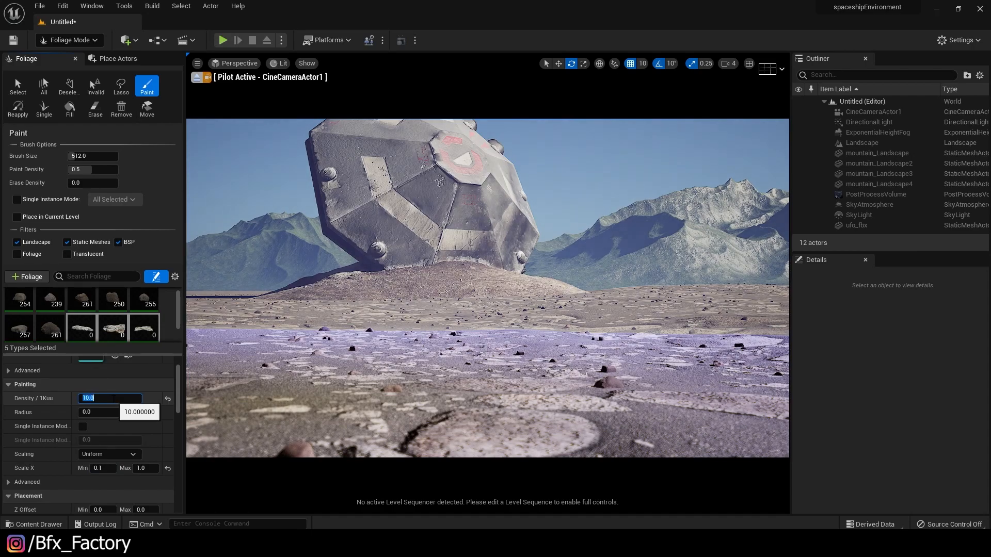
Set the five stone types to density 10 and minimum Scale X 0.1, and paint them across the ground before the spaceship
key(Return)
mouse_move(396, 308)
mouse_down()
mouse_move(681, 284)
mouse_move(567, 333)
mouse_move(635, 282)
mouse_move(644, 289)
mouse_up()
click(237, 326)
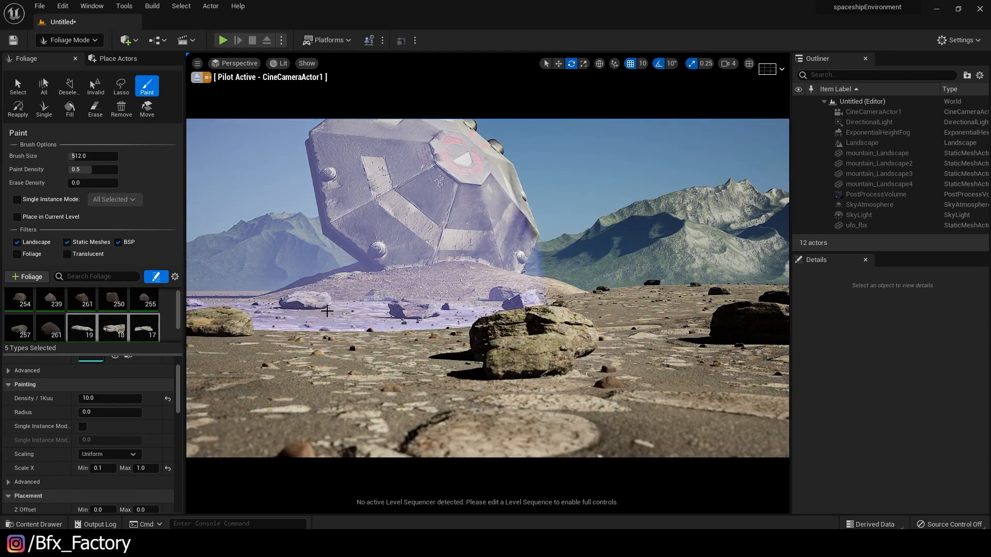
right_drag(289, 310, 351, 289)
right_drag(521, 438, 537, 413)
click(604, 387)
right_drag(594, 383, 686, 408)
mouse_move(594, 383)
mouse_down()
mouse_move(531, 318)
mouse_move(421, 333)
mouse_move(483, 333)
mouse_move(444, 345)
mouse_up()
Paint additional stones over the distant ground beside and behind the spaceship's mound
right_drag(346, 337, 268, 372)
drag(402, 281, 222, 284)
mouse_move(506, 269)
mouse_down()
mouse_move(248, 222)
mouse_move(449, 263)
mouse_up()
mouse_move(498, 305)
right_down()
mouse_move(529, 242)
mouse_move(606, 227)
right_up()
middle_drag(499, 305, 529, 345)
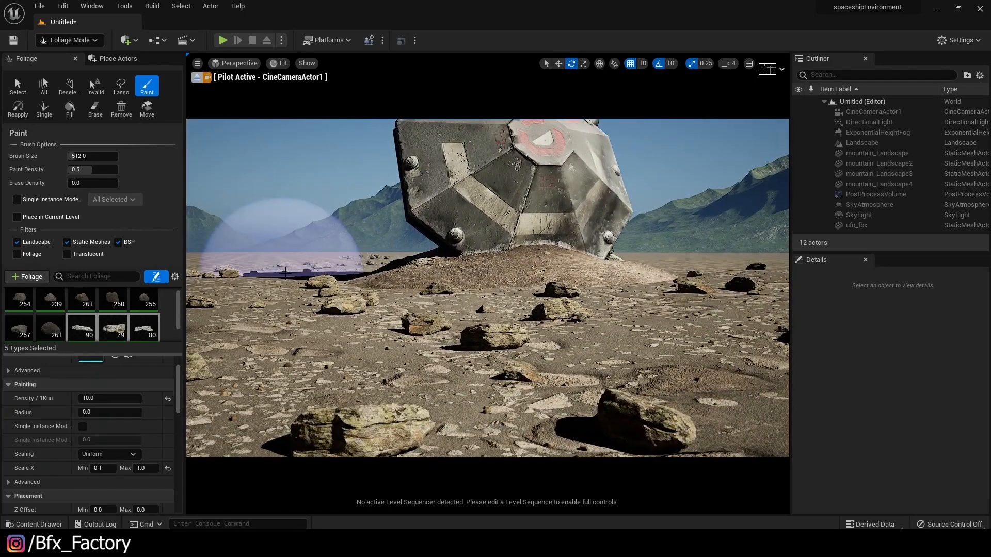
drag(285, 274, 222, 276)
mouse_move(548, 306)
right_down()
mouse_move(651, 284)
mouse_move(622, 266)
right_up()
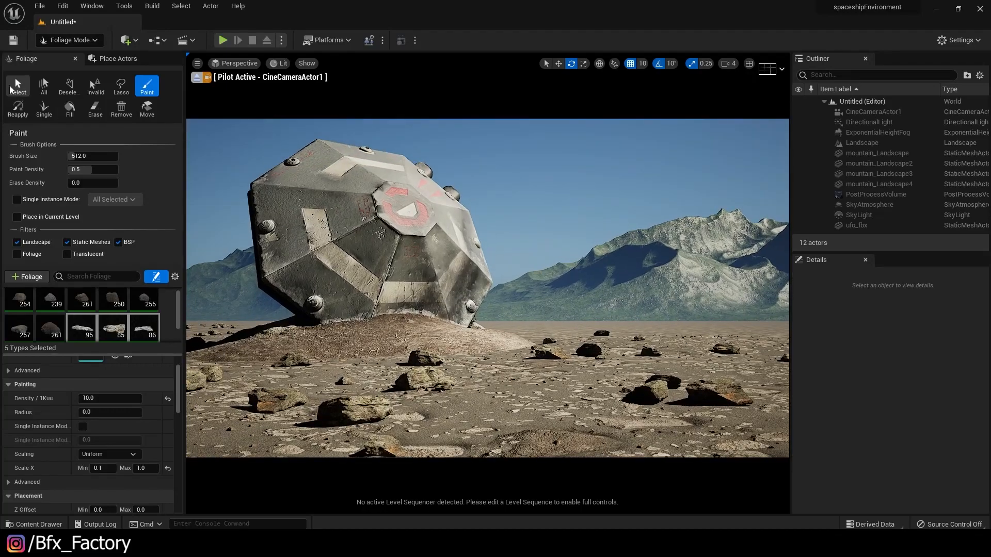
Return to Select mode and reframe the piloted cine camera low to the ground, with large stones in front of the spaceship
click(69, 39)
click(67, 54)
right_drag(194, 177, 187, 198)
key(s)
mouse_move(461, 236)
right_down()
mouse_move(448, 217)
mouse_move(457, 217)
right_up()
key(s)
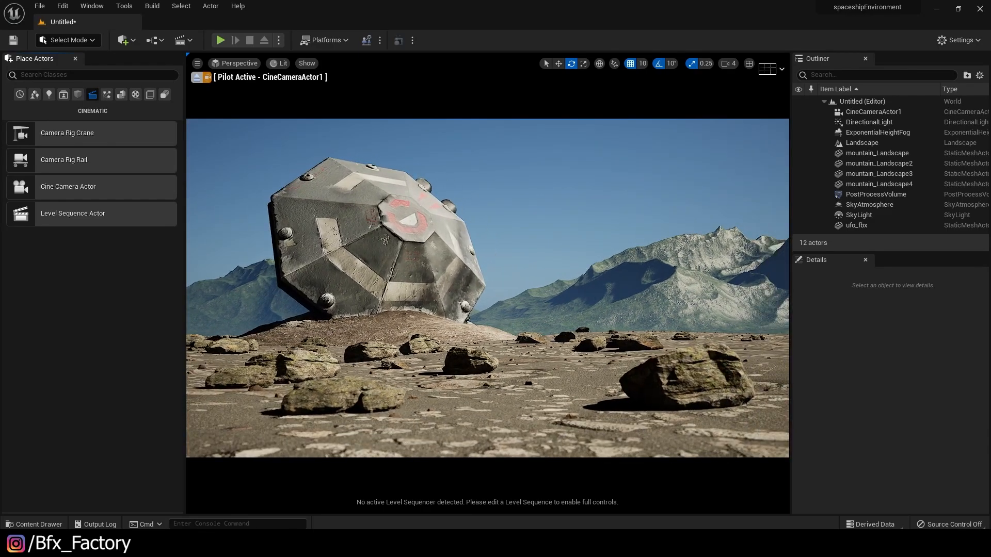
middle_drag(454, 217, 450, 219)
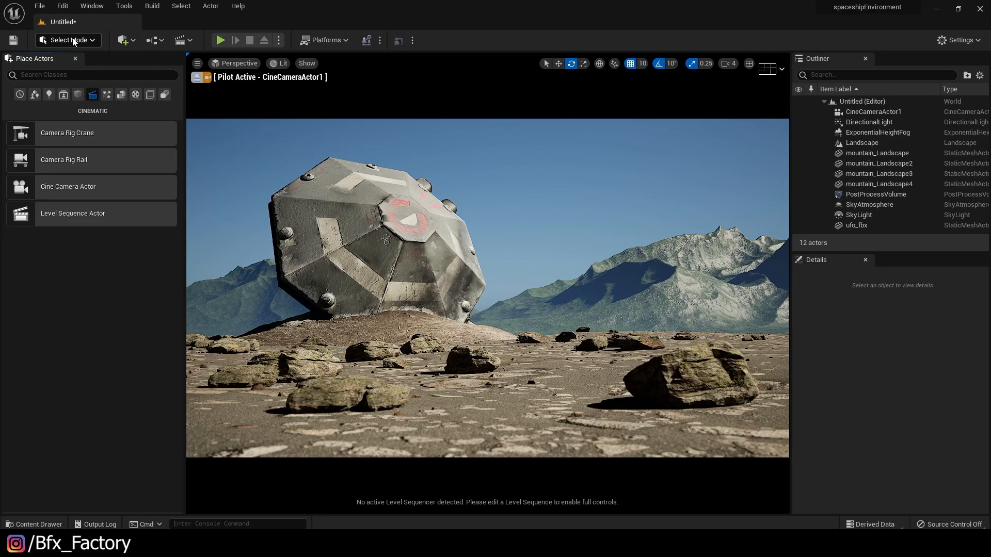
Collapse the Megascans 3D_Assets folder in the project's content tree
key(ctrl+space)
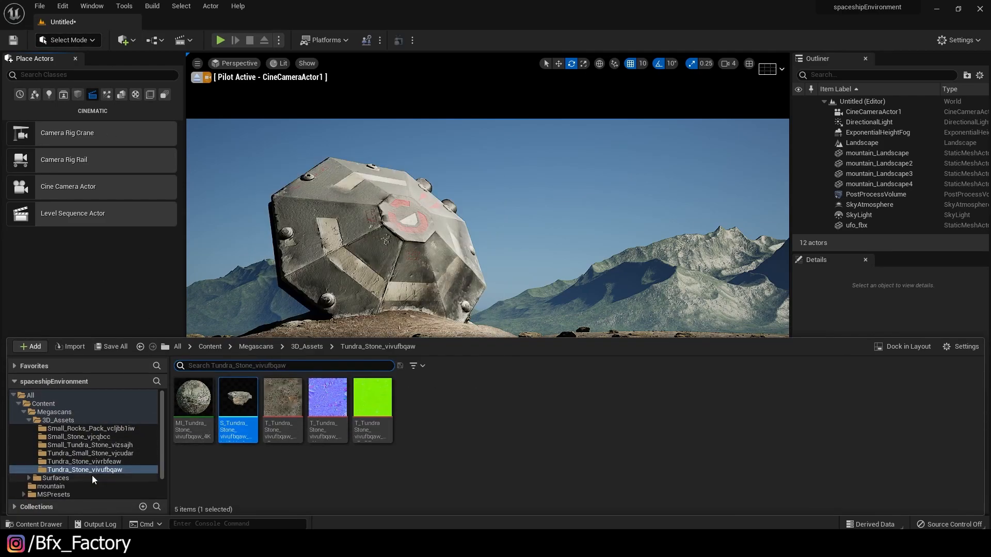
click(72, 445)
click(29, 421)
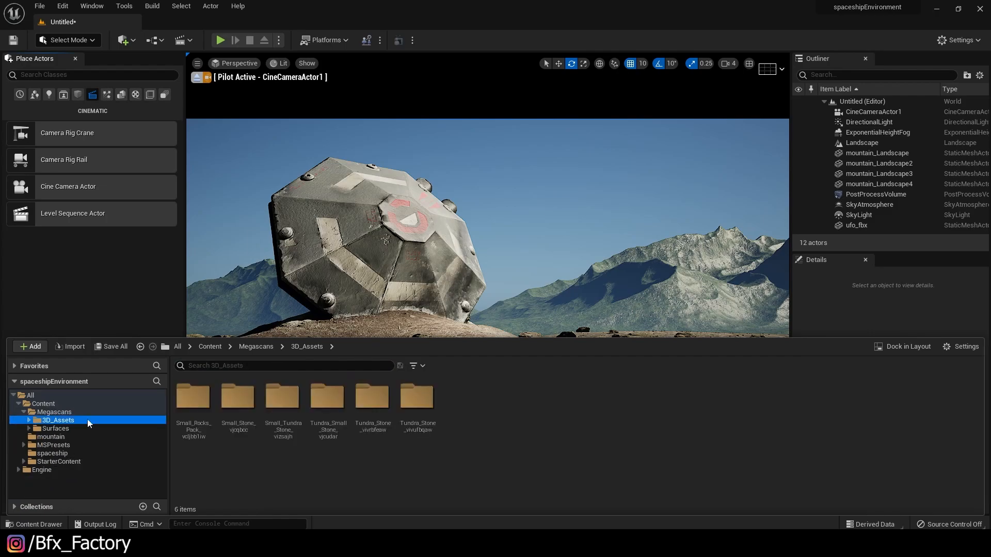
Open Quixel Bridge and select the locally stored Sandstone Boulder and Beach Rock Formation assets together
click(127, 44)
click(140, 76)
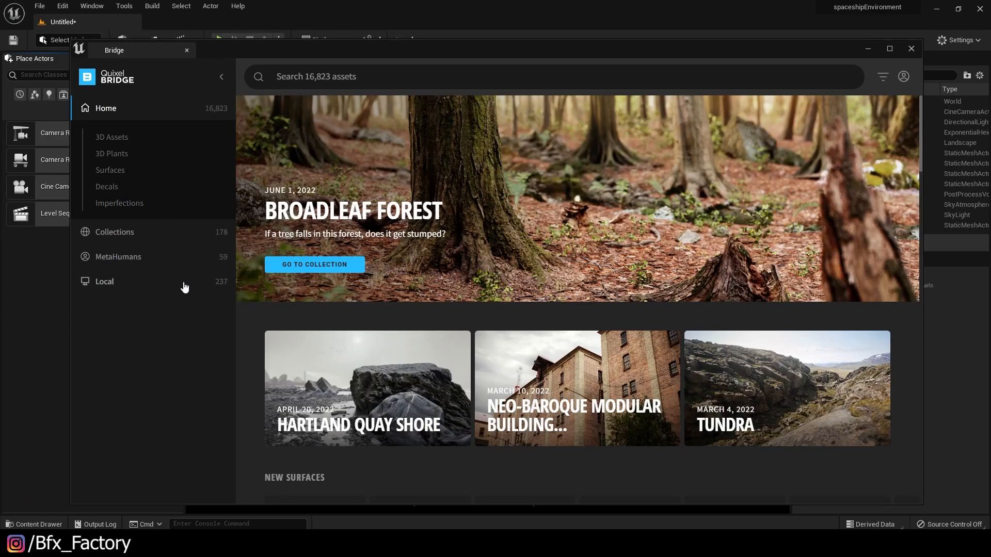
click(106, 283)
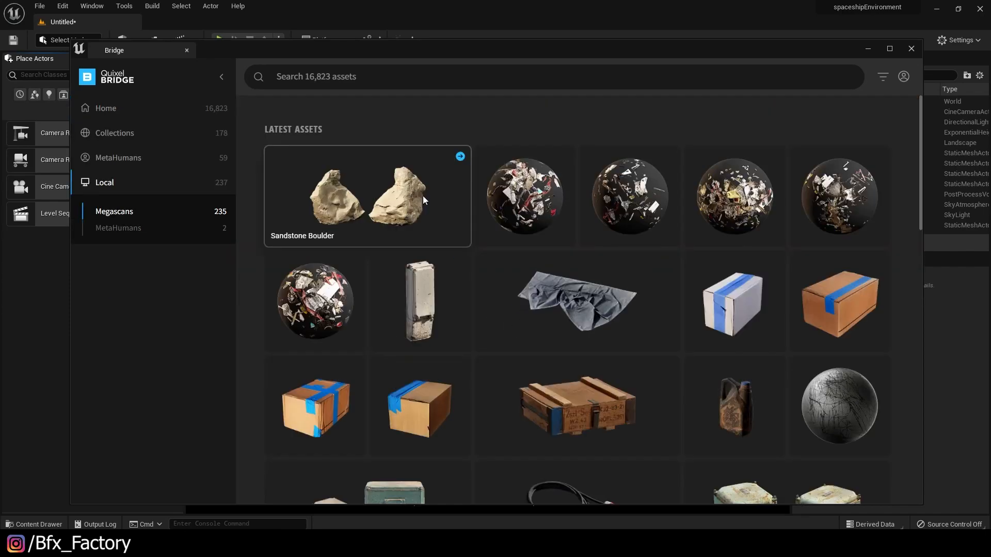
click(368, 196)
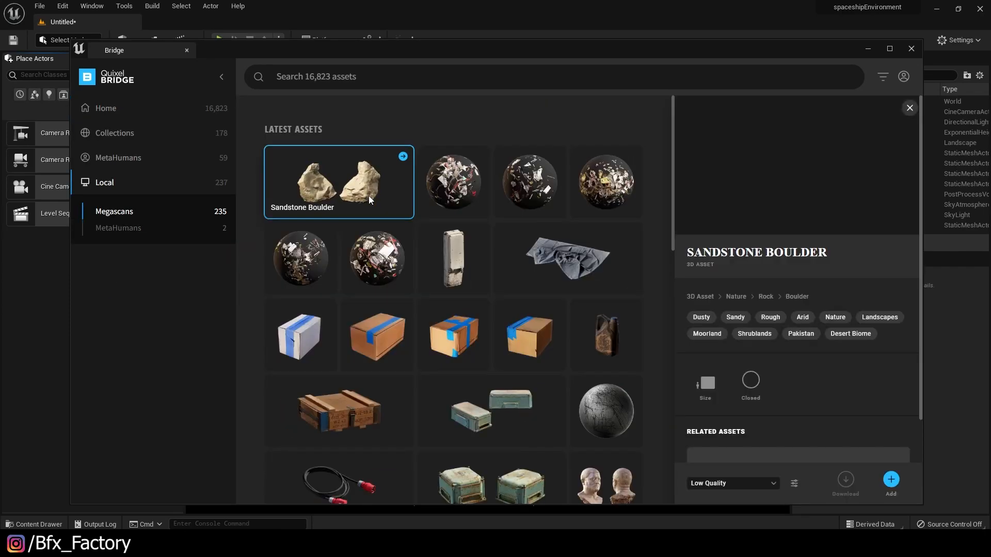
scroll(464, 356, down, 2)
scroll(477, 369, down, 2)
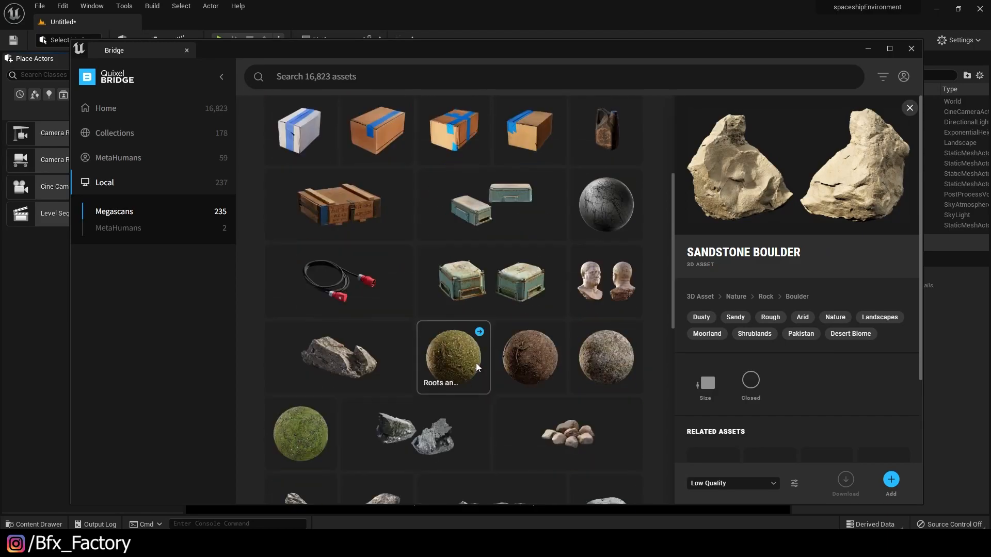
scroll(476, 358, down, 4)
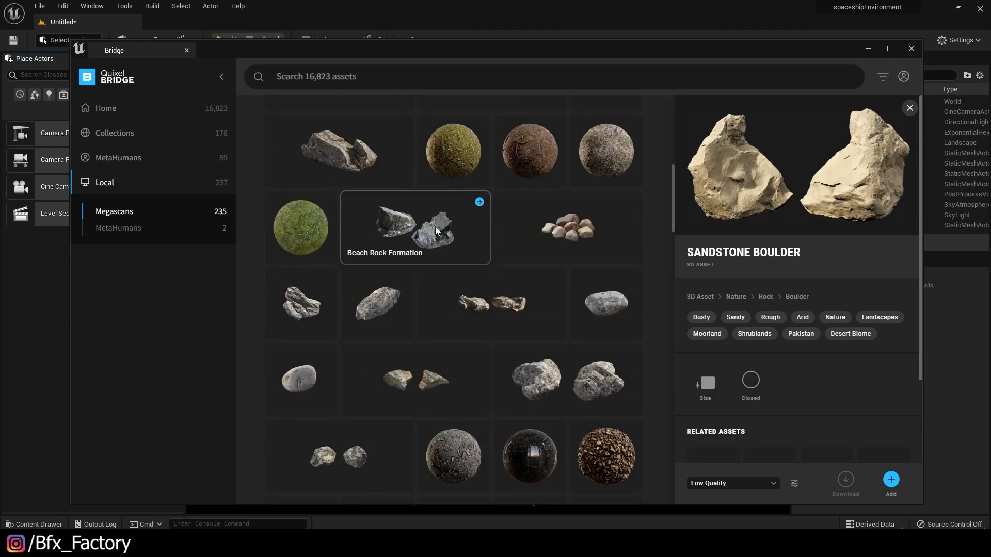
ctrl+click(435, 227)
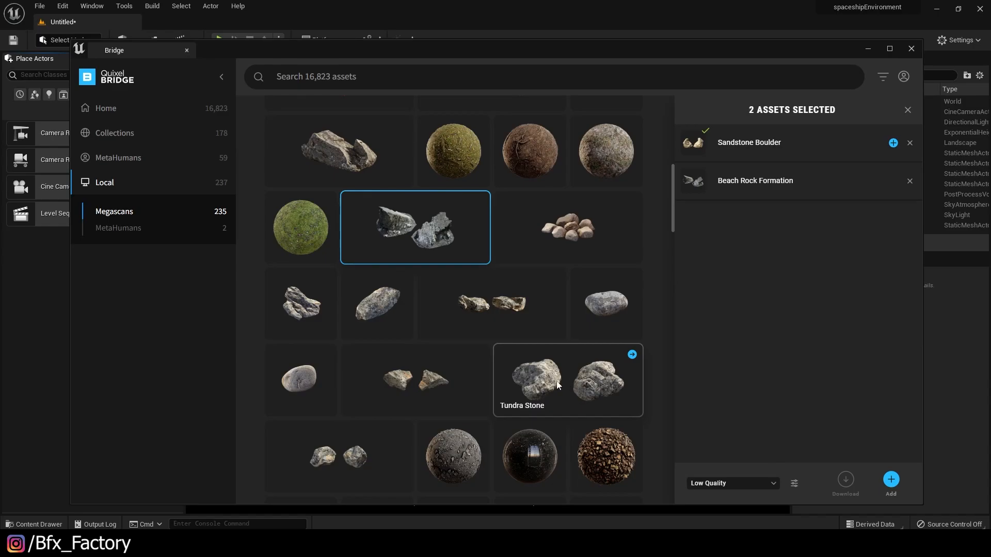
scroll(556, 382, down, 2)
scroll(556, 380, up, 4)
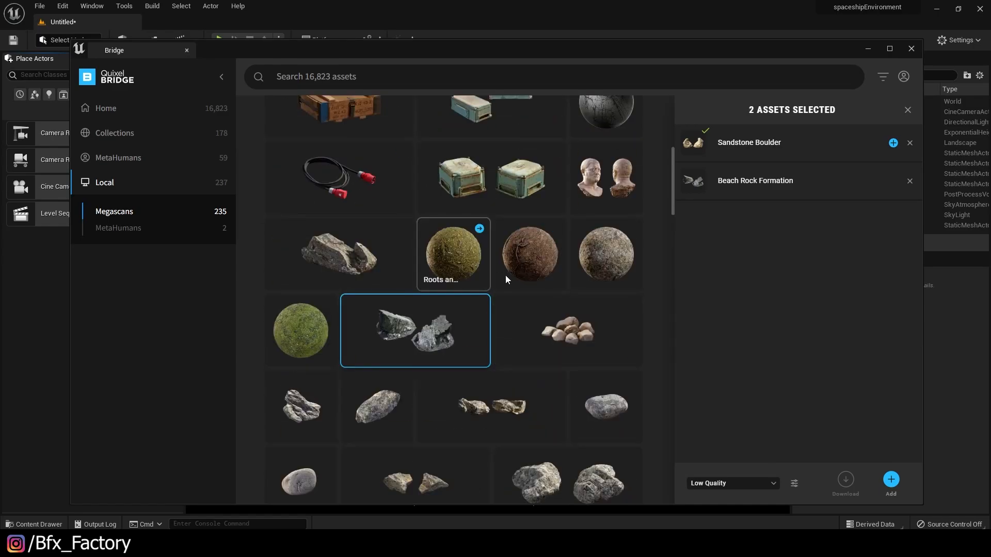
Set the quality to Nanite, add both selected rock assets to the project, and close Bridge
click(740, 483)
click(751, 461)
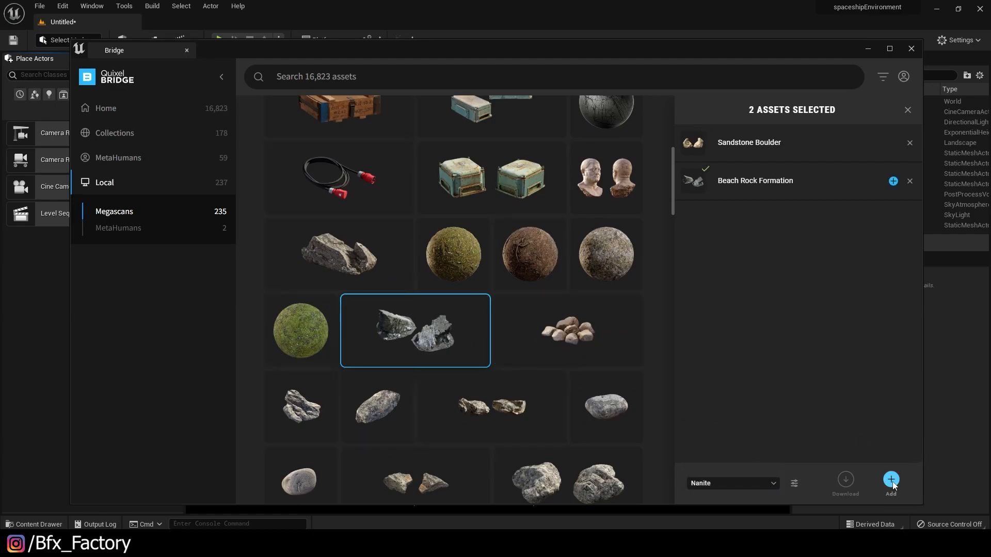
click(892, 481)
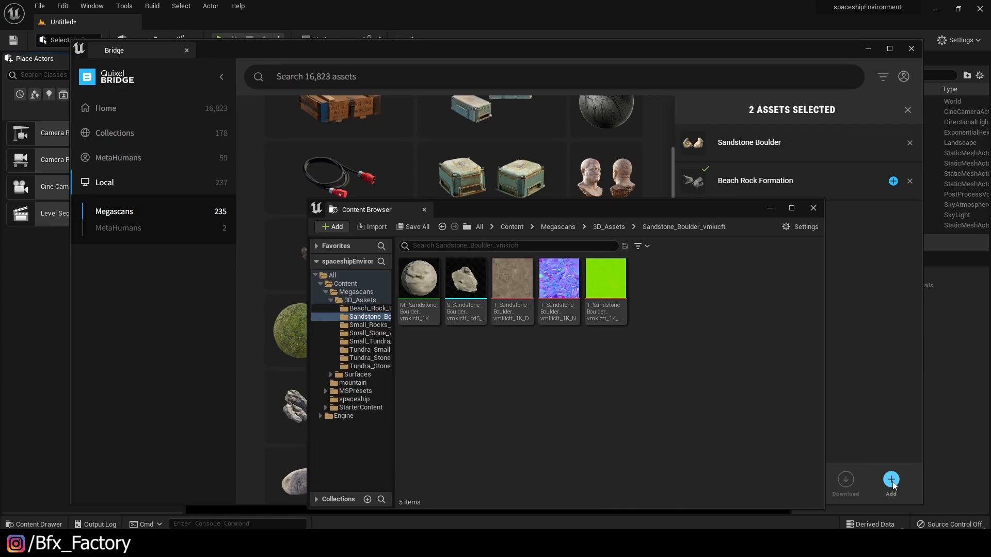
click(813, 208)
click(910, 48)
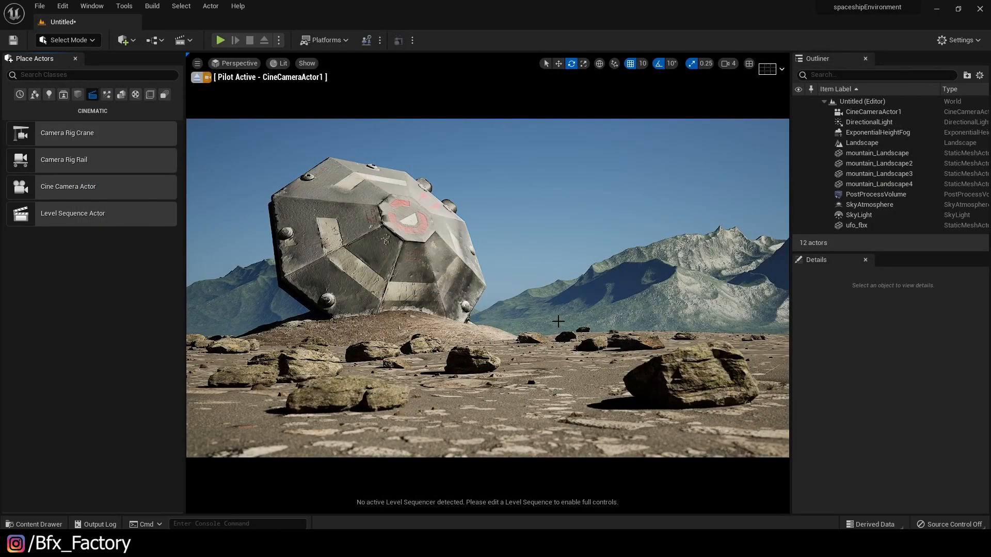
Place the sandstone boulder mesh from its Megascans 3D_Assets folder on the ground left of the spaceship
key(ctrl+space)
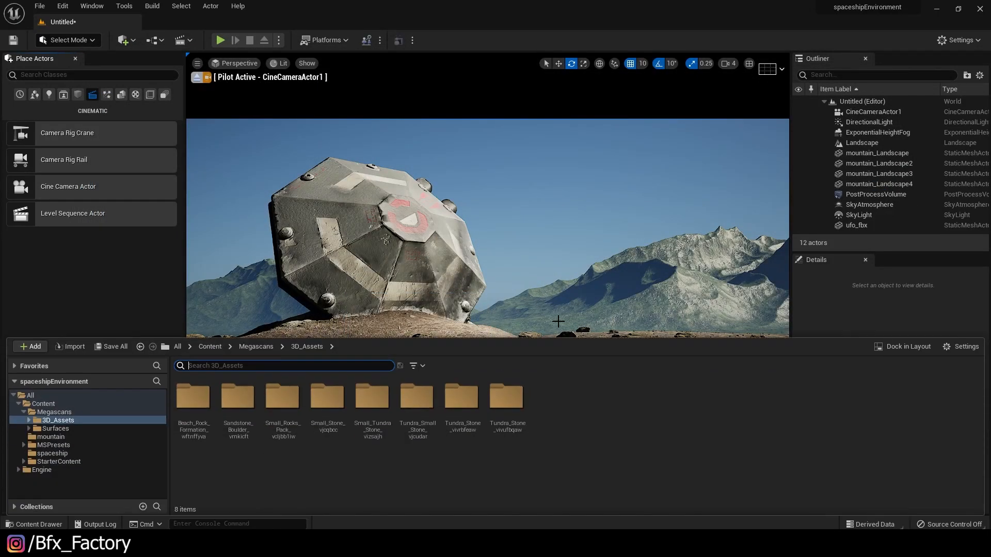
click(29, 420)
click(67, 428)
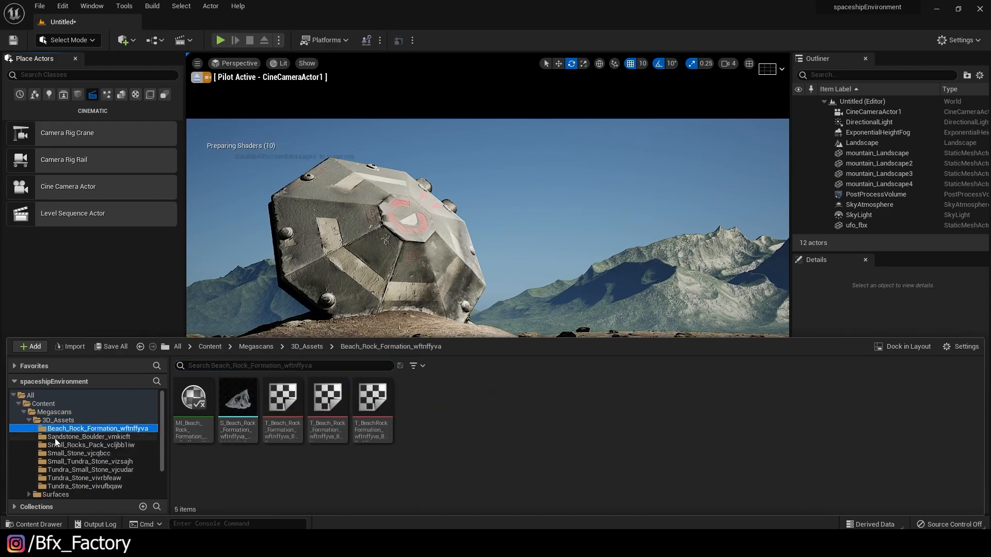
click(56, 438)
click(72, 445)
click(80, 440)
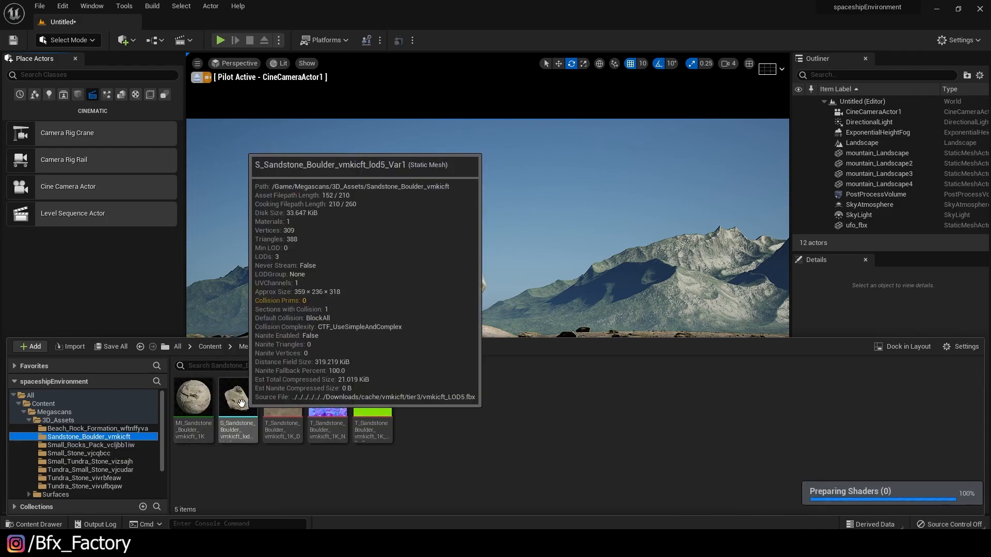
drag(241, 402, 204, 346)
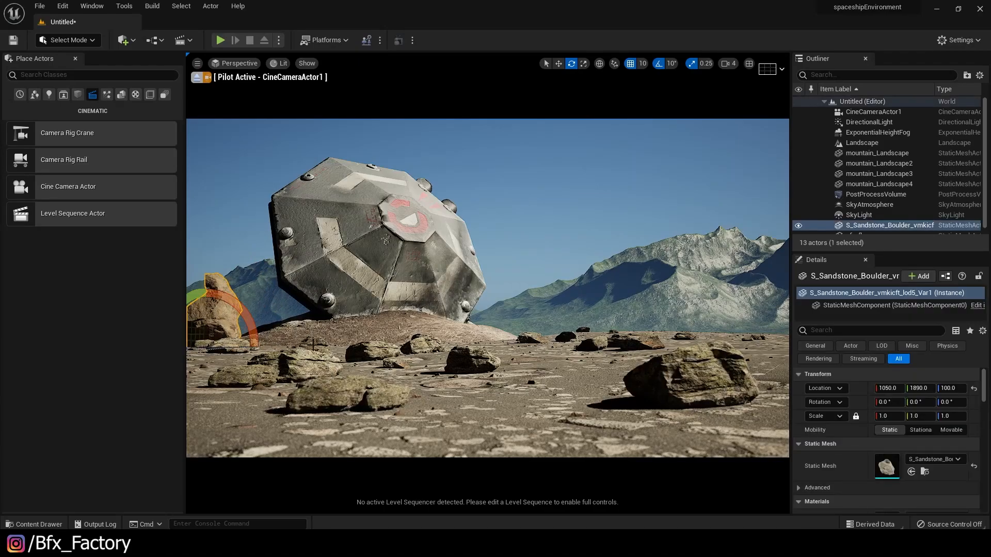
Place another sandstone boulder at the right foot of the spaceship and rotate it so it lies tilted against the mound
key(ctrl+space)
drag(239, 405, 573, 342)
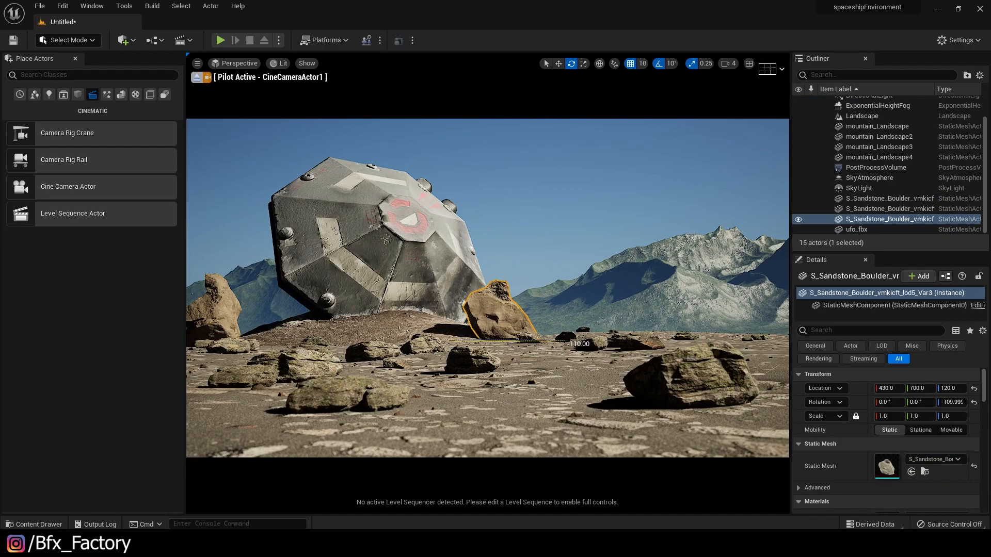
drag(541, 297, 454, 309)
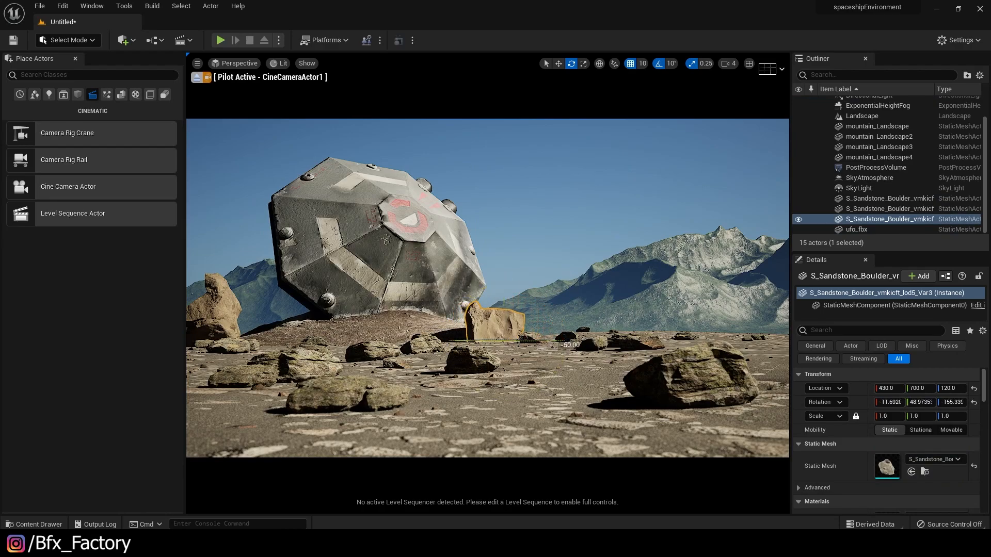
drag(552, 330, 548, 316)
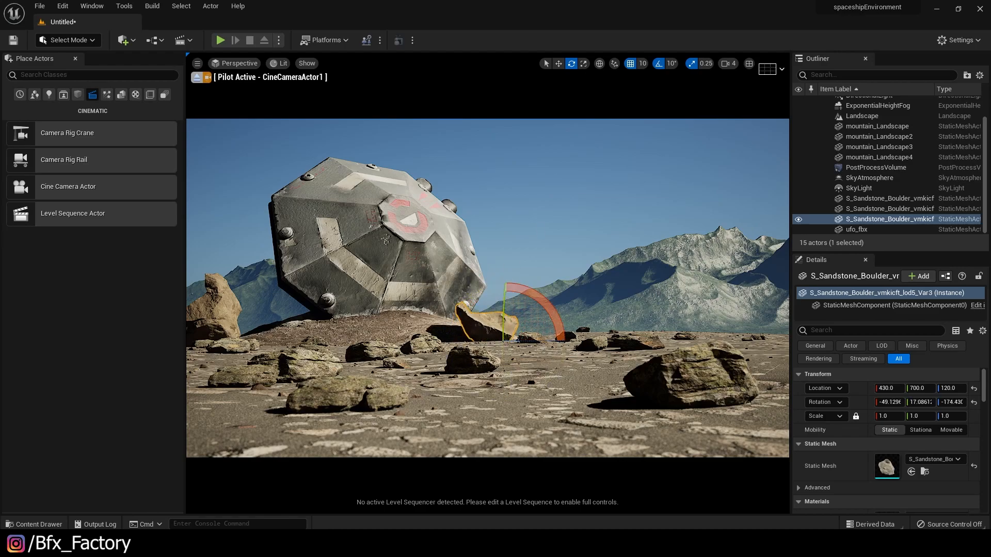
click(559, 299)
Reframe the piloted camera slightly and rotate the sunlight so the spaceship's front and the foreground stones fall into shadow
middle_drag(487, 288, 508, 275)
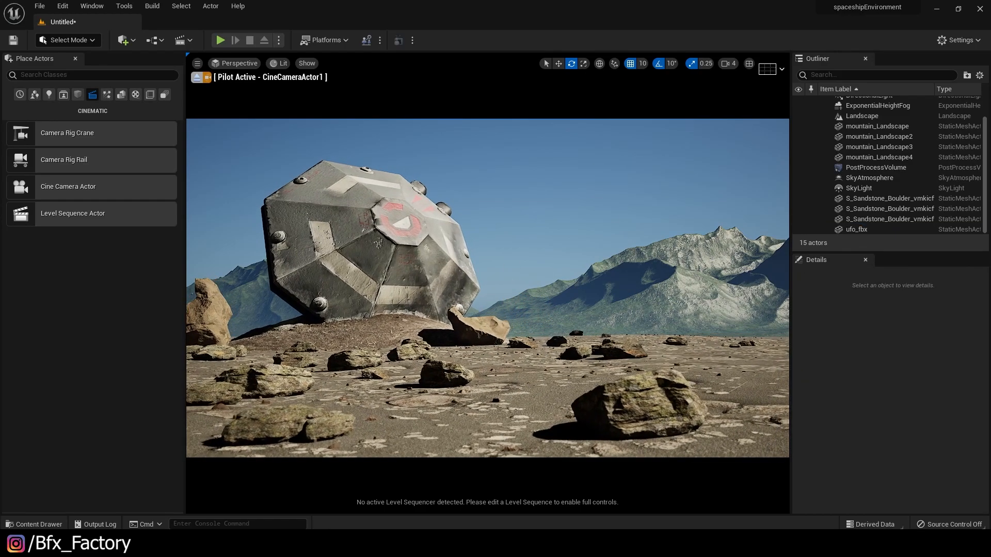
key(ctrl+l)
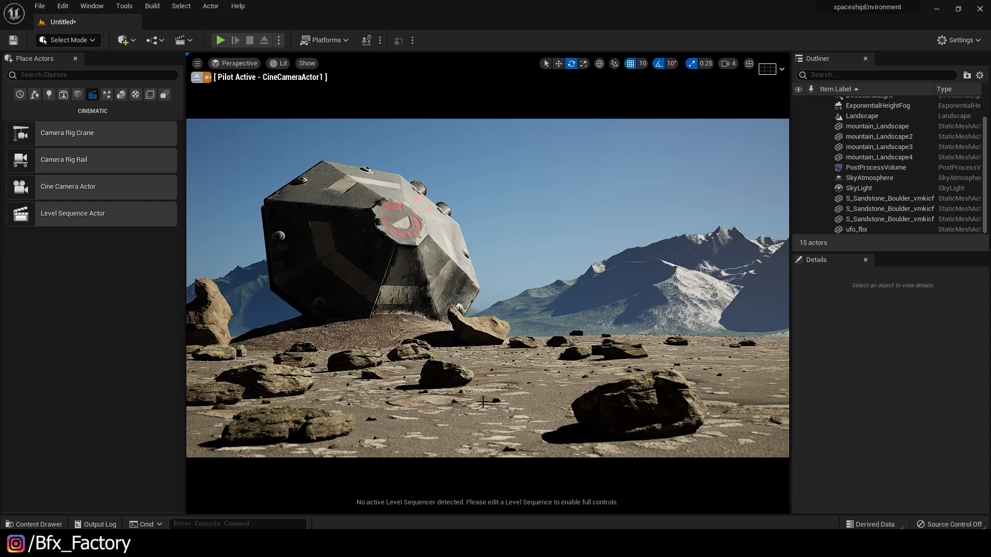
Import the four locally stored cardboard box assets, including Cardboard Box Slightly Used, from Quixel Bridge at Low Quality
key(ctrl+space)
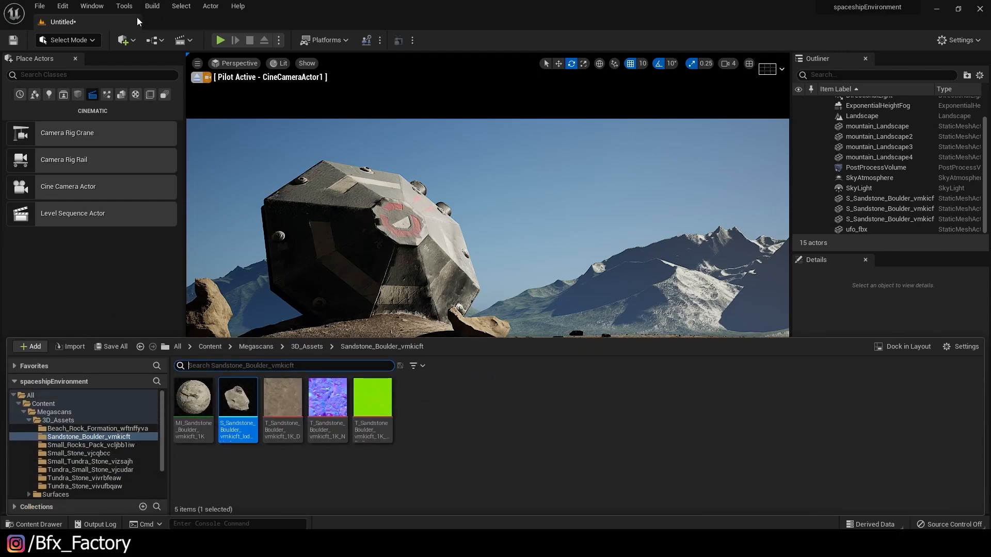
click(123, 39)
click(123, 40)
click(145, 80)
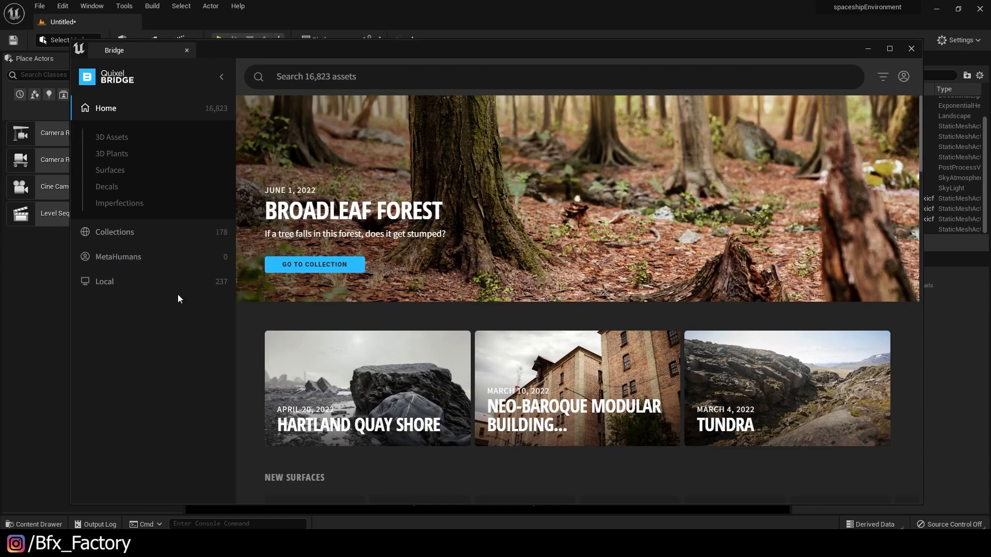
click(156, 283)
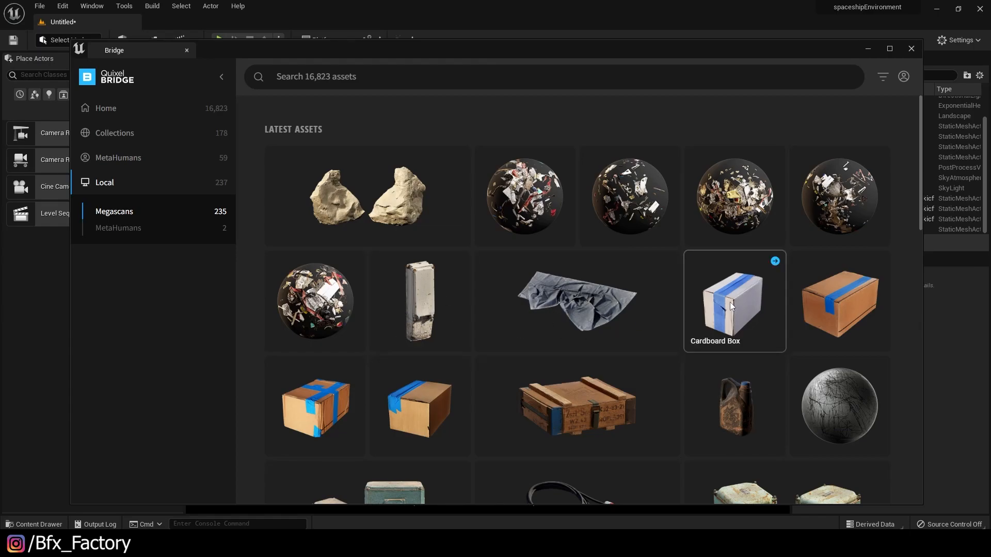
click(754, 296)
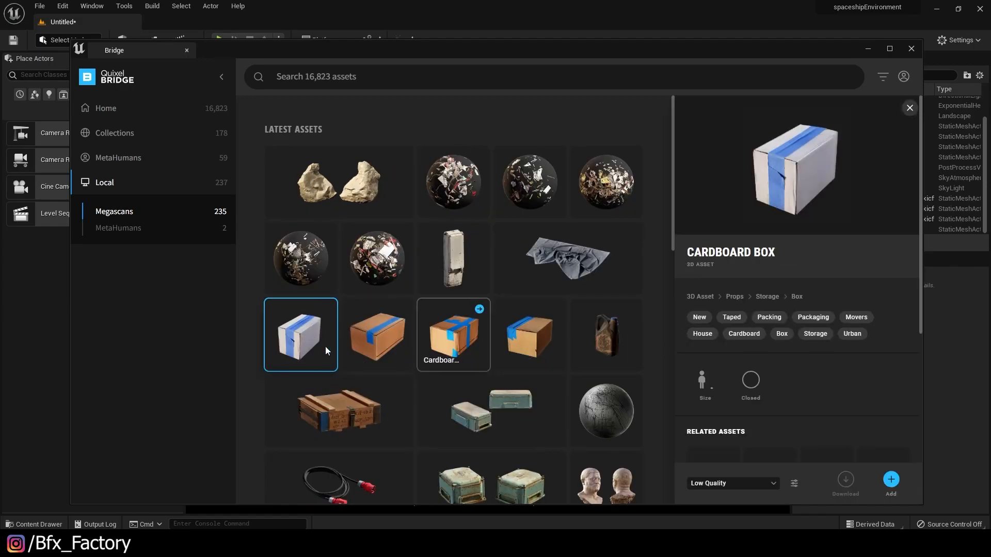
ctrl+click(544, 342)
ctrl+click(389, 348)
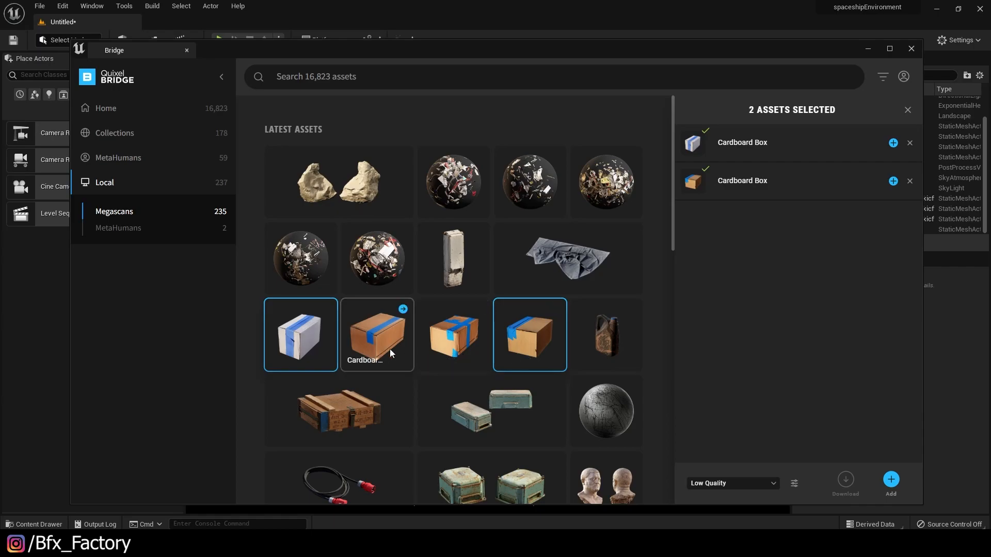
ctrl+click(454, 346)
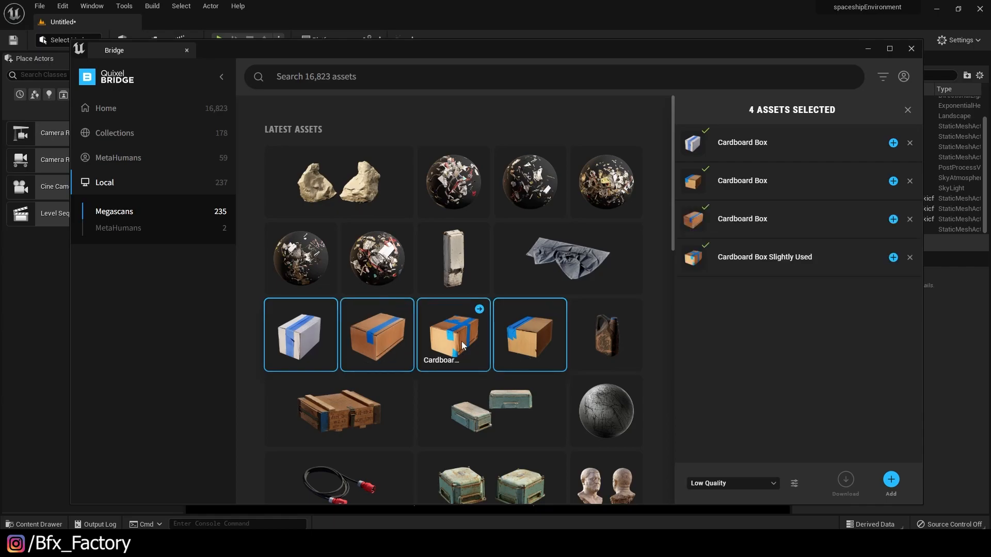
click(891, 480)
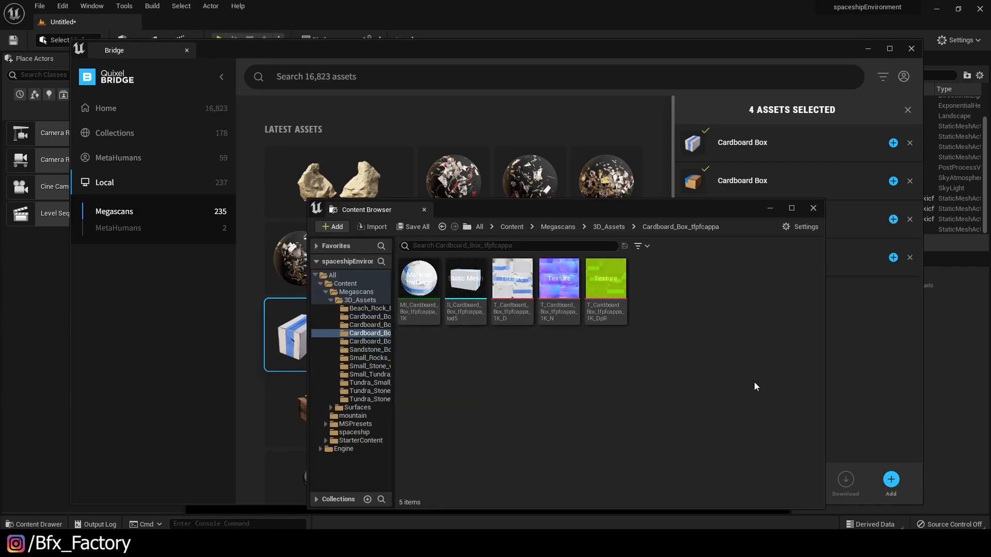
click(813, 209)
click(911, 48)
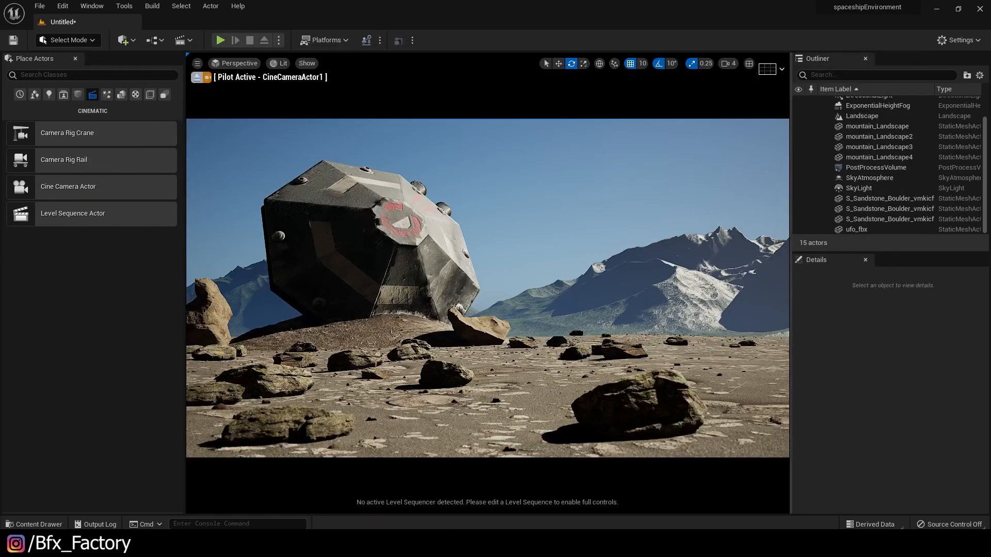
Switch to Foliage mode and deactivate the five small stone types in the foliage palette
key(ctrl+space)
click(354, 300)
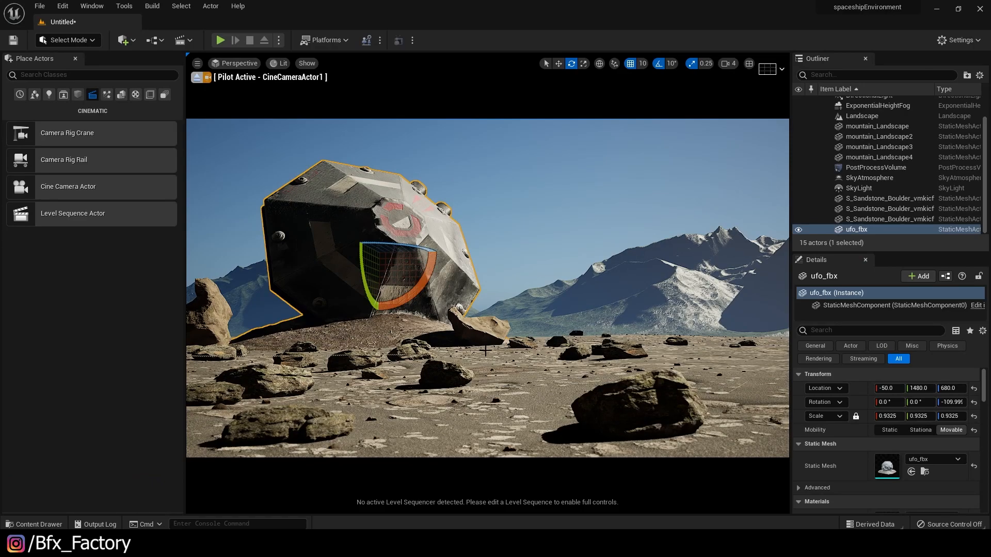
click(75, 46)
click(77, 67)
click(64, 41)
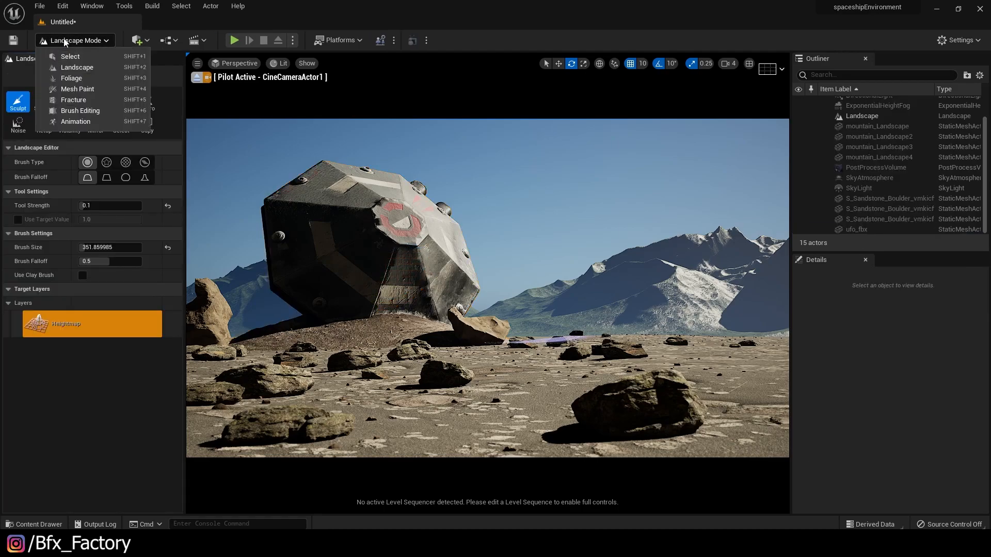
click(79, 80)
scroll(79, 342, down, 1)
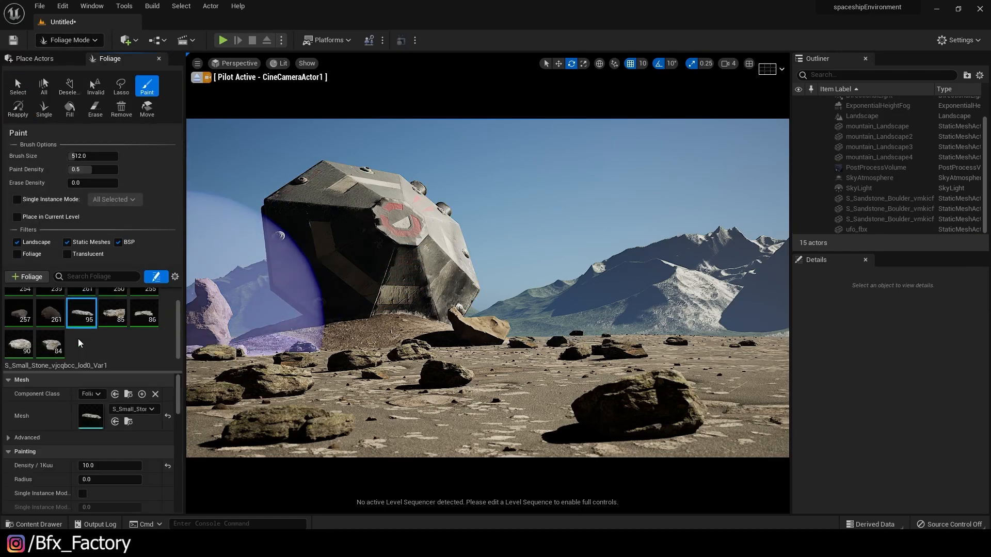
shift+click(52, 341)
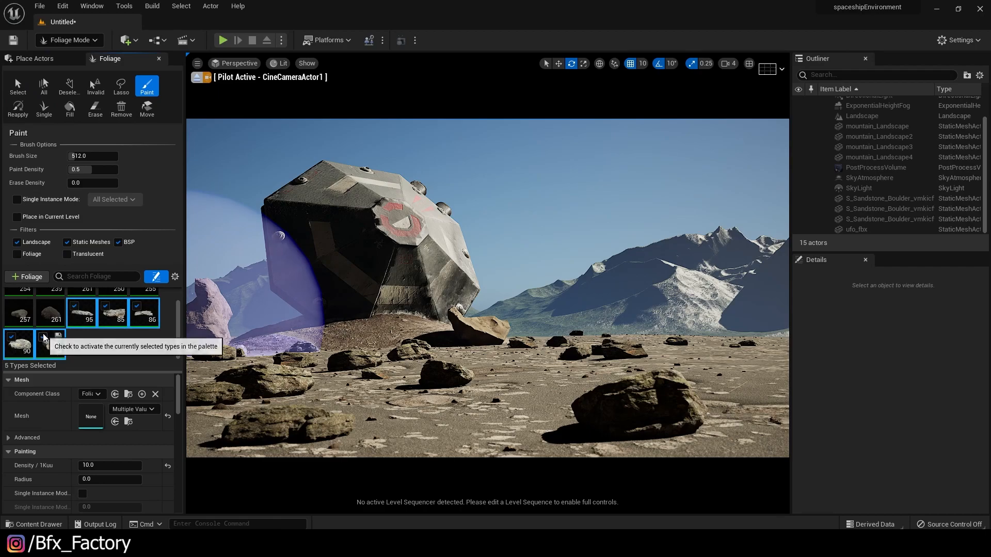
click(104, 346)
Add the Cardboard_Box_Slightly_Used static mesh from the project content to the foliage palette
key(ctrl+space)
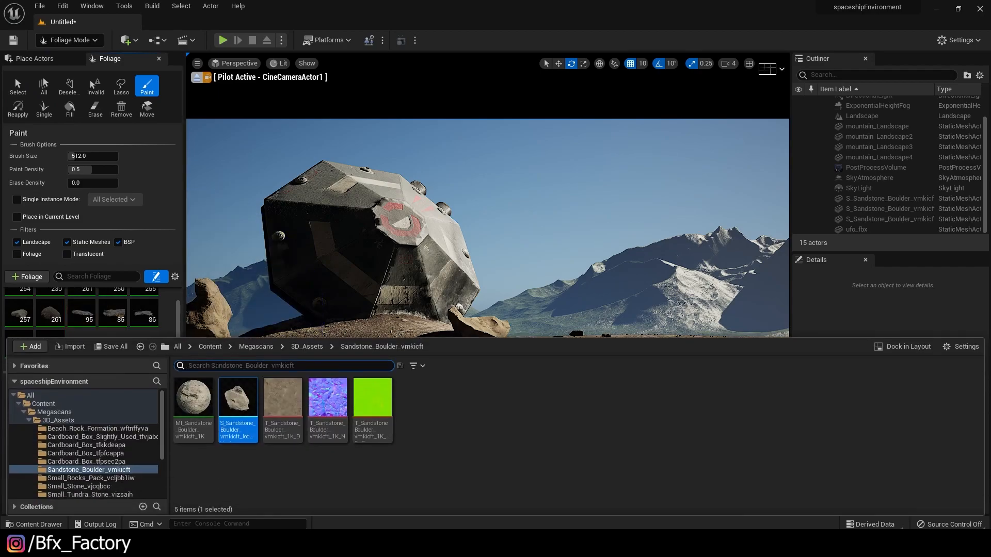
click(90, 437)
drag(238, 400, 115, 345)
drag(227, 399, 137, 325)
key(ctrl+space)
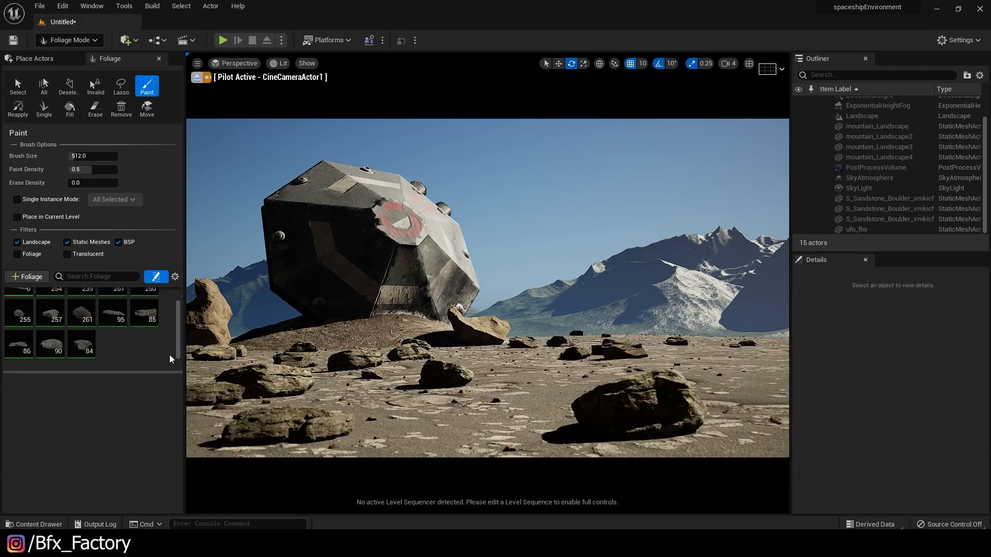
click(119, 341)
scroll(119, 341, up, 1)
Add the Cardboard_Box_tfkkdeapa, tfpfcappa and tfpsec2pa meshes to the foliage palette and select the slightly used box type
key(ctrl+space)
click(87, 445)
drag(237, 397, 79, 321)
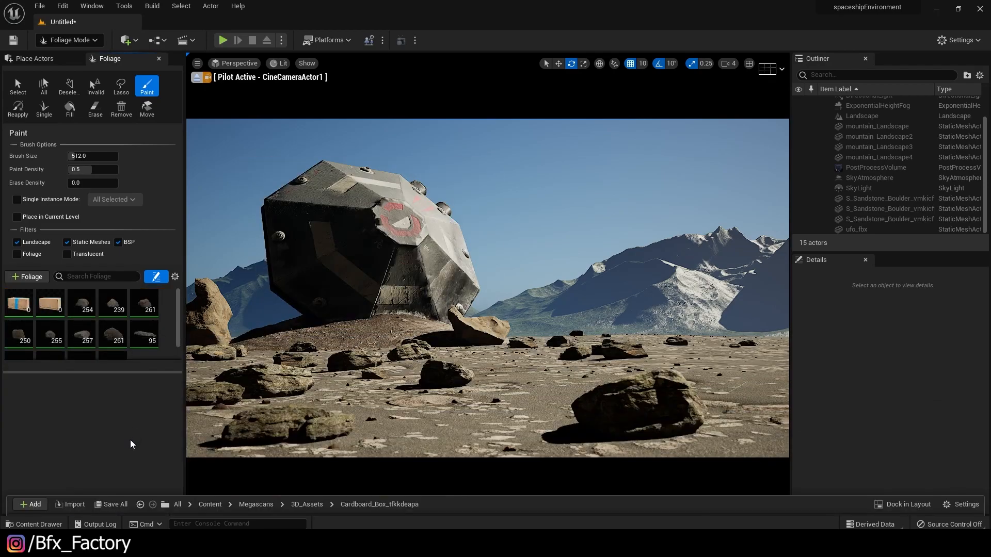
key(ctrl+space)
click(85, 453)
drag(237, 400, 93, 295)
click(104, 461)
drag(237, 397, 79, 321)
click(18, 303)
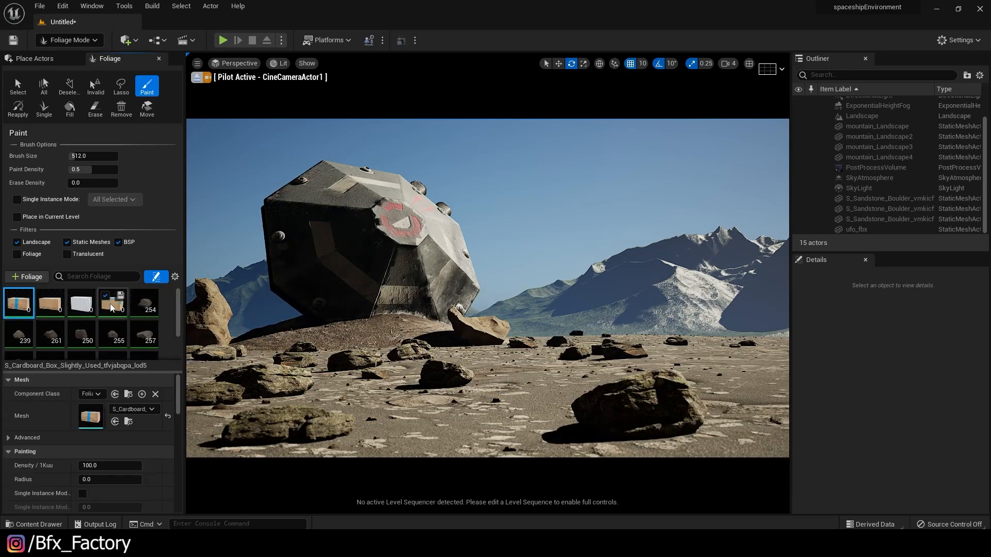
Set the density of all four cardboard box foliage types to 10 and paint boxes across the ground before the spaceship
shift+click(113, 310)
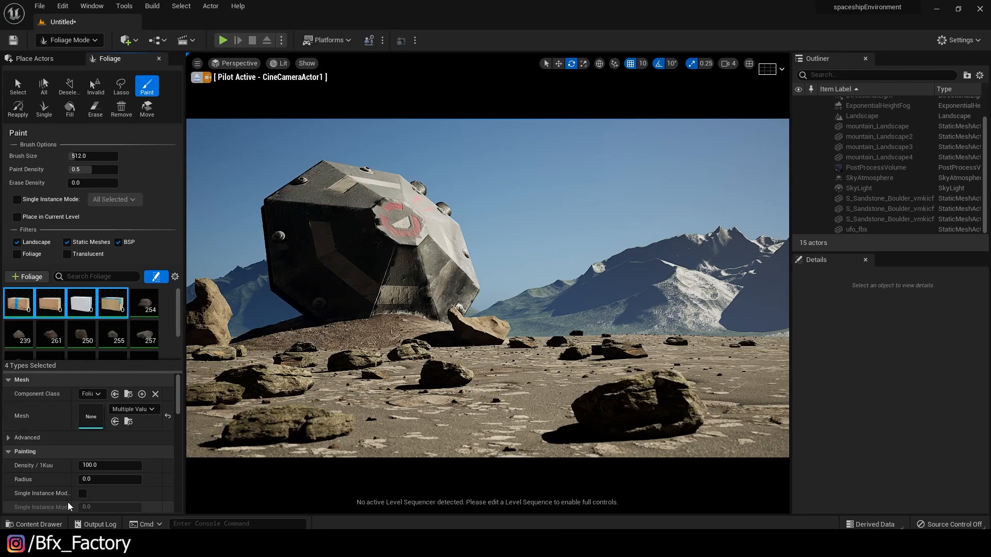
click(110, 465)
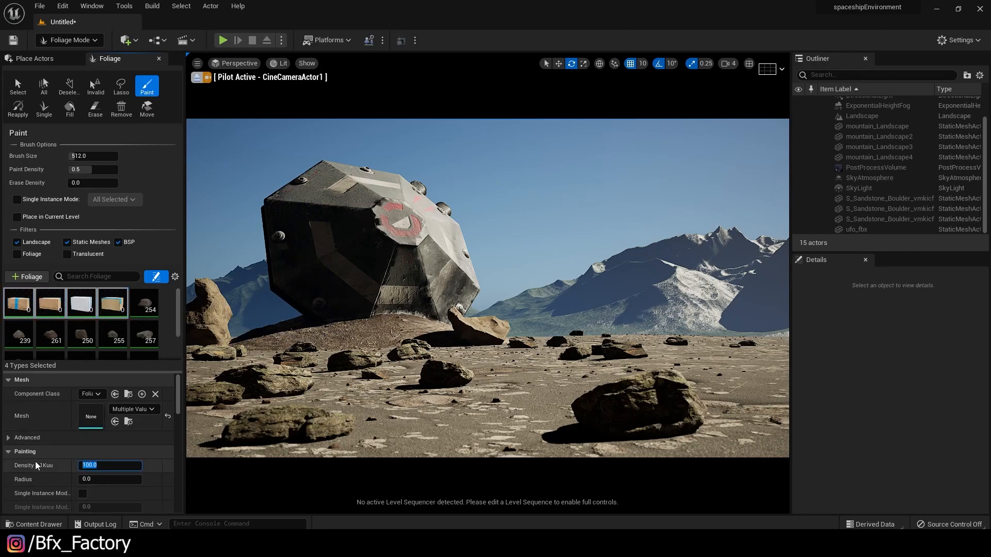
key(Return)
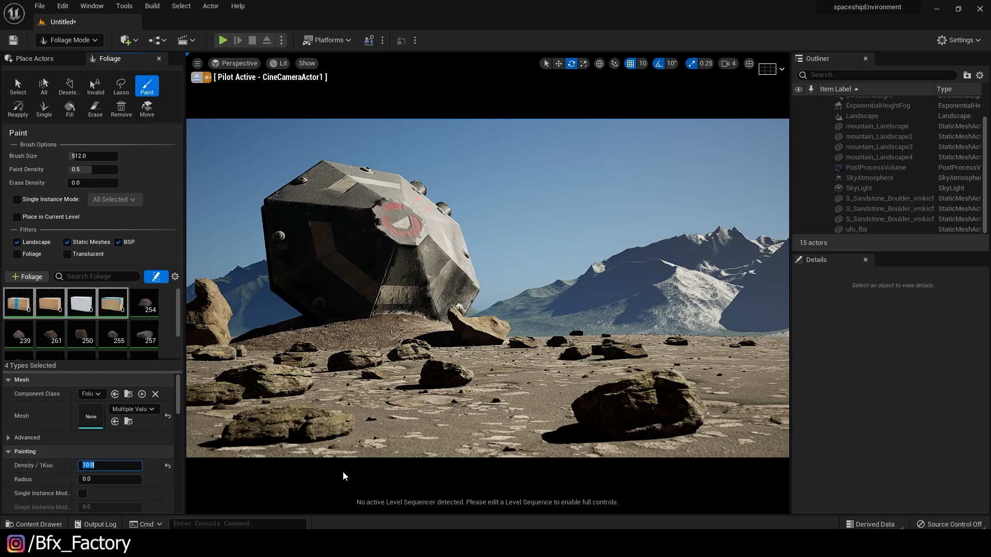
click(306, 397)
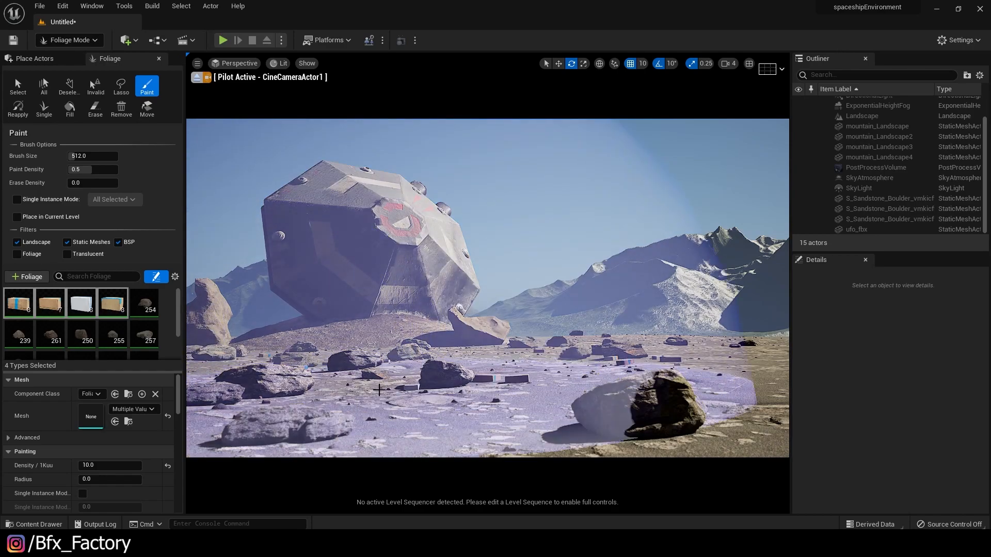
Set the minimum and maximum Scale X of the four cardboard box foliage types to 2
scroll(89, 495, down, 3)
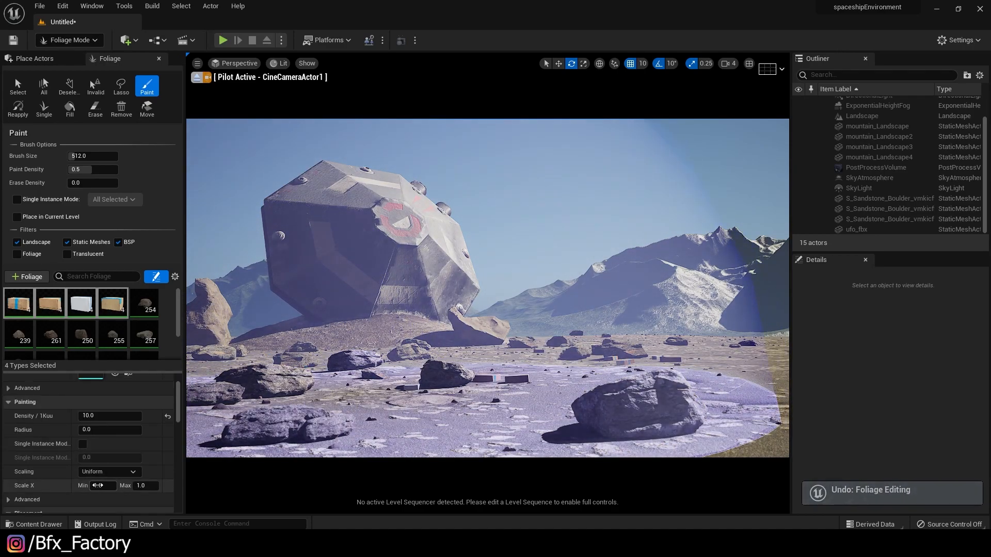
click(98, 486)
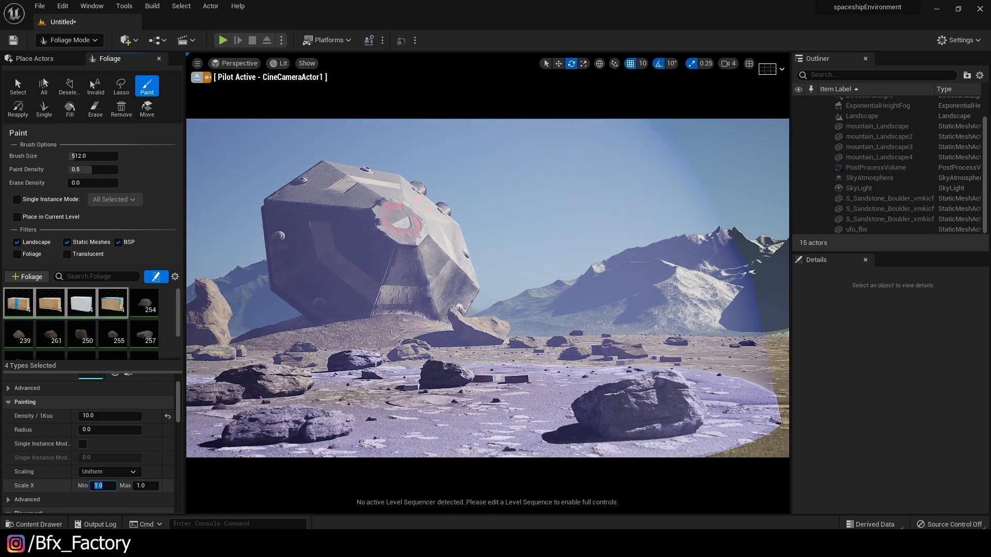
text(2)
key(Tab)
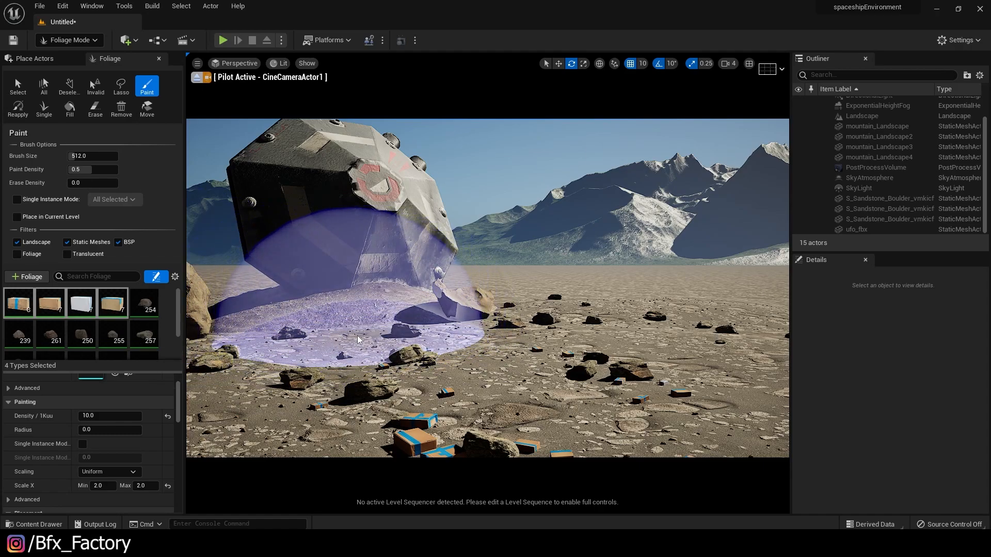
Undo the last foliage stroke, then paint cardboard boxes near the spaceship with the brush size reduced to about 300
key(ctrl+z)
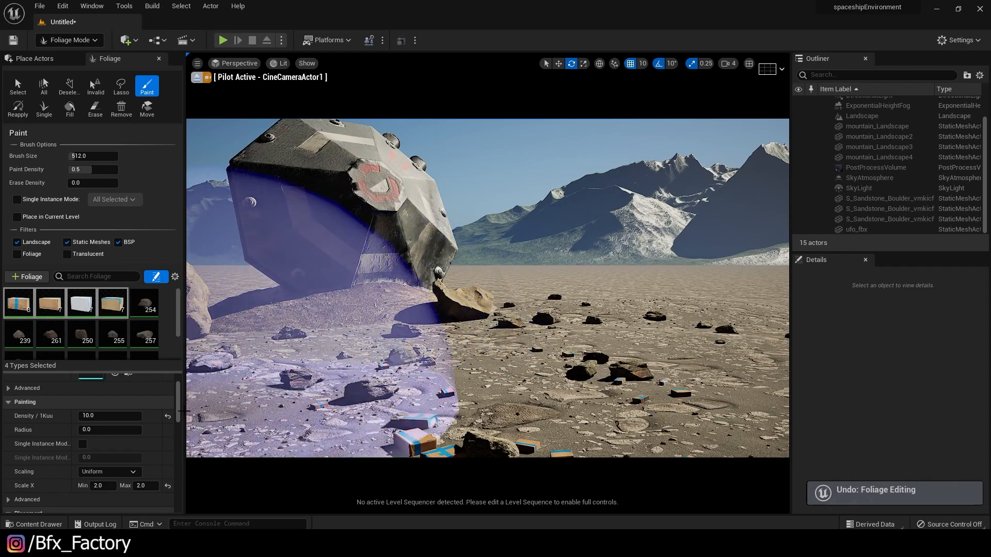
mouse_move(96, 160)
mouse_down()
mouse_move(73, 159)
mouse_move(97, 160)
mouse_up()
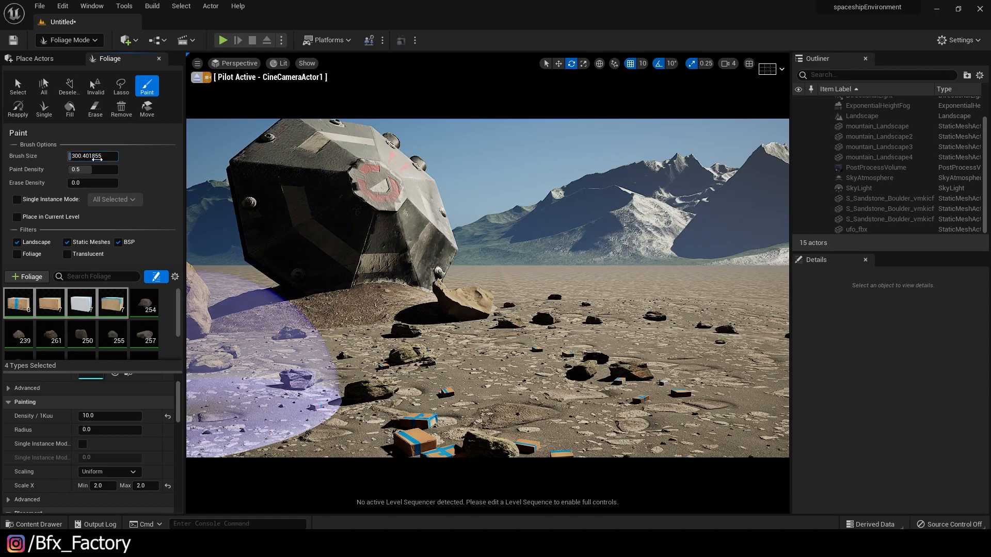
click(363, 333)
mouse_move(342, 349)
mouse_down()
mouse_move(476, 380)
mouse_move(486, 423)
mouse_move(635, 336)
mouse_move(373, 327)
mouse_up()
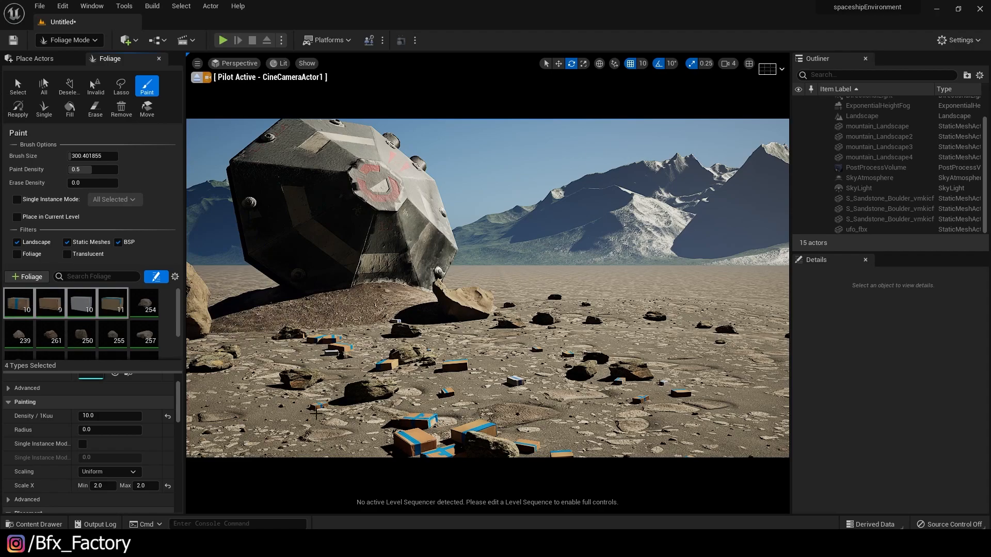
Save the level as spaceship in the Content folder
right_drag(552, 354, 526, 346)
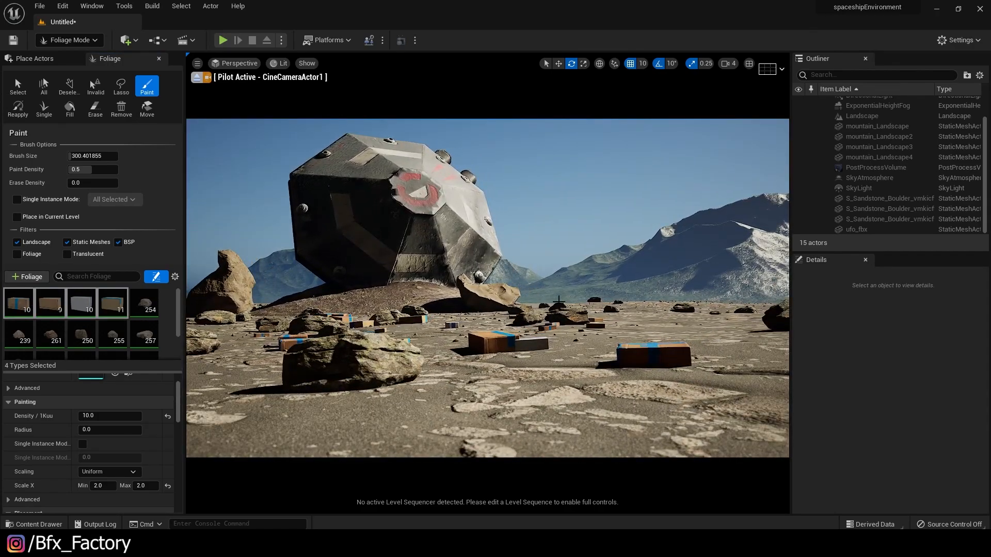
right_drag(540, 261, 716, 250)
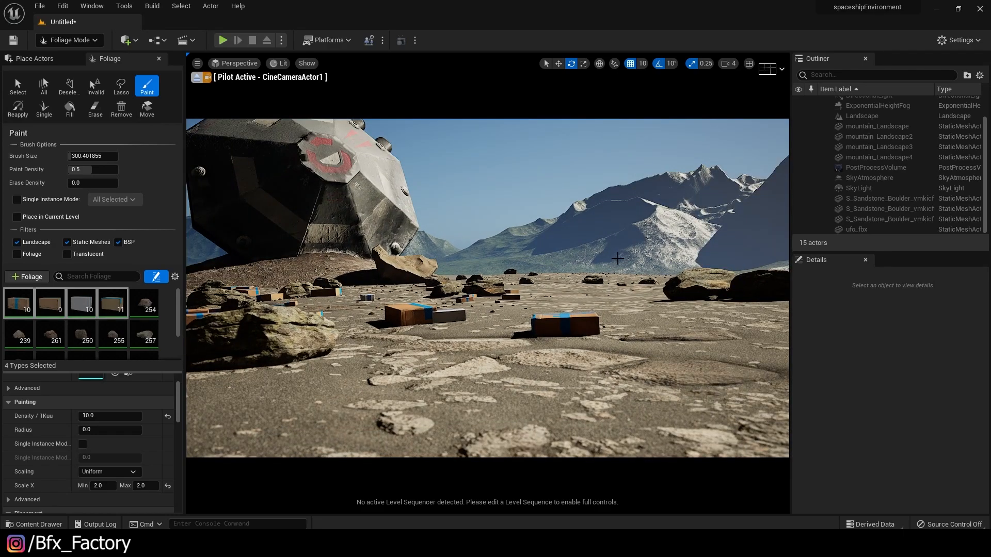
right_drag(521, 275, 468, 241)
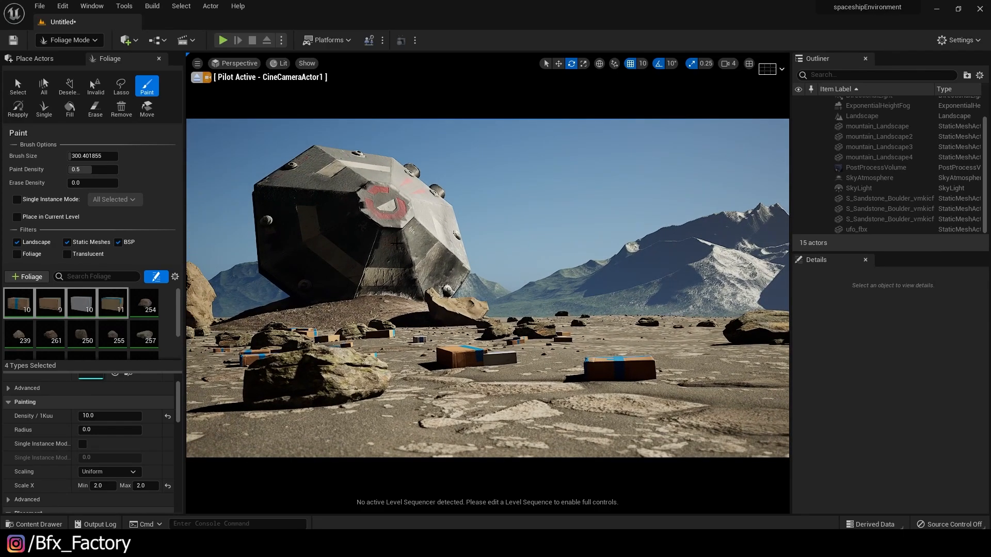
key(ctrl+s)
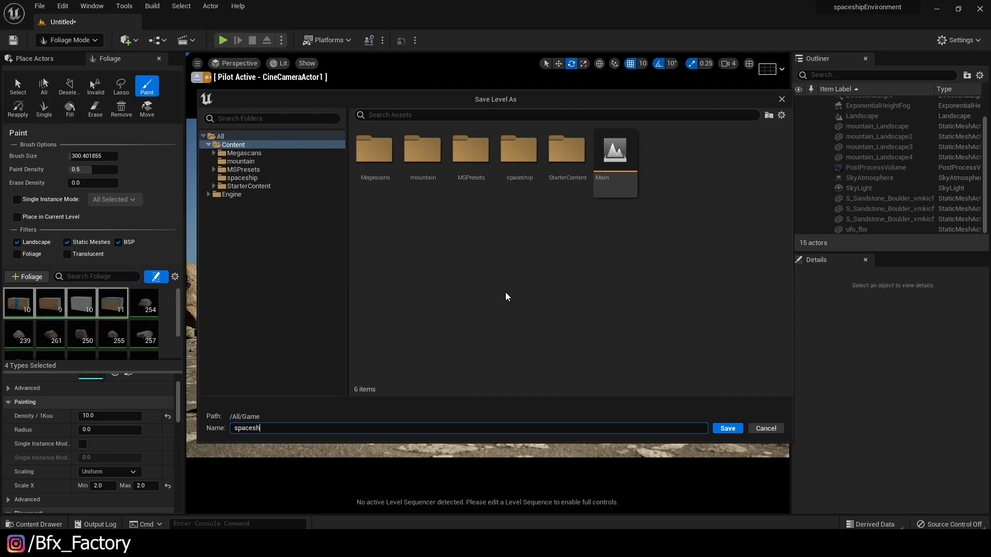
key(Return)
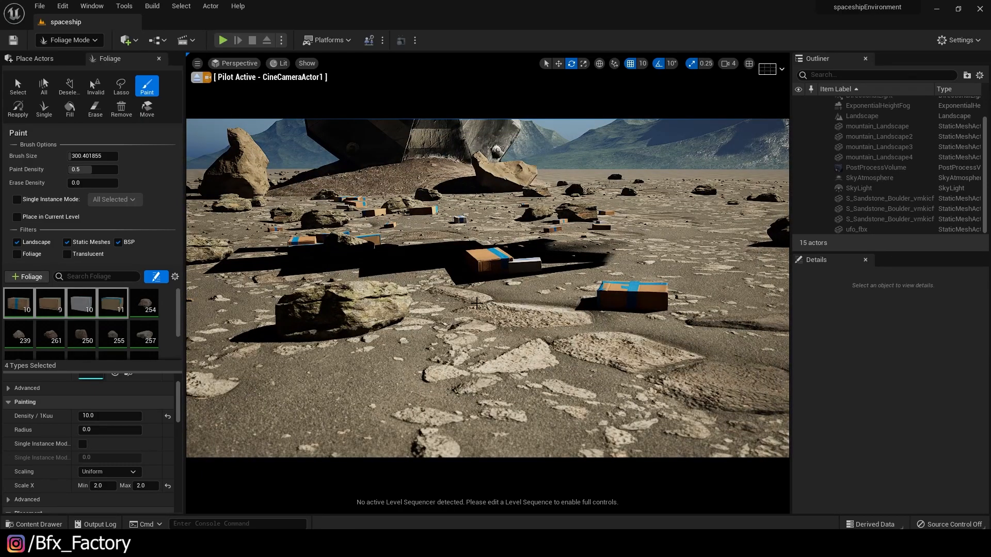
Switch to Select mode and reframe the piloted cine camera low behind the cardboard boxes, facing the spaceship
mouse_move(481, 262)
right_down()
mouse_move(511, 281)
mouse_move(481, 262)
right_up()
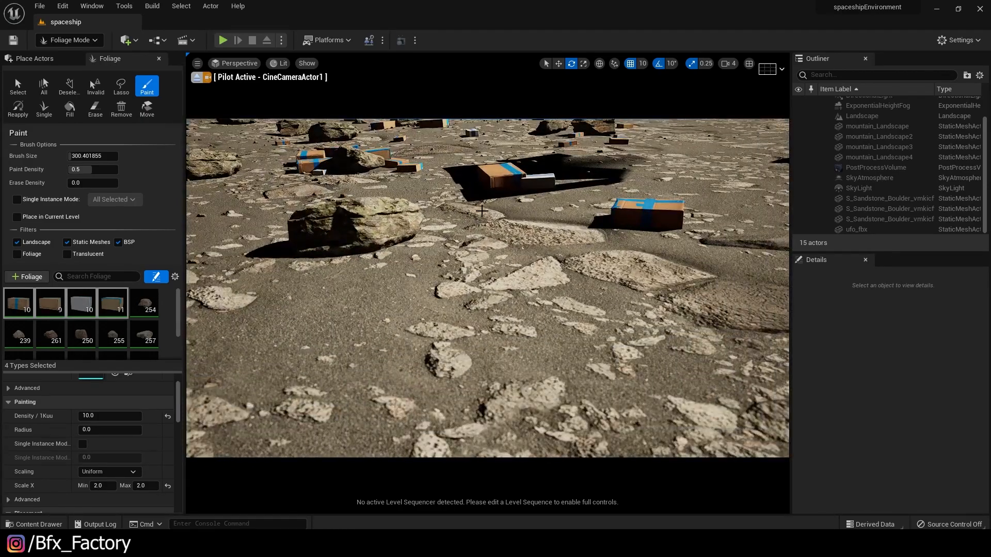
right_drag(481, 213, 481, 186)
click(70, 43)
click(70, 57)
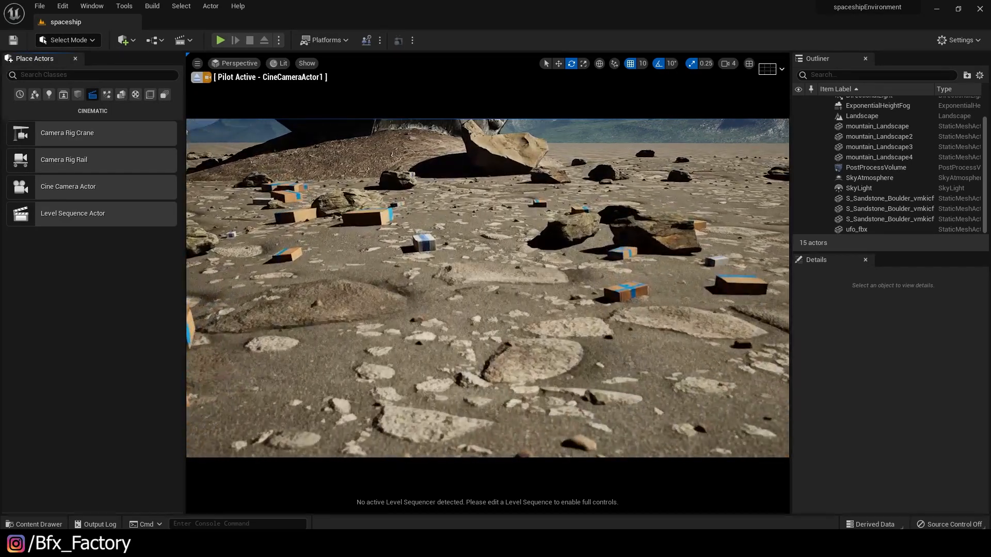
right_drag(487, 288, 475, 183)
key(q)
key(e)
right_drag(414, 308, 413, 308)
key(a)
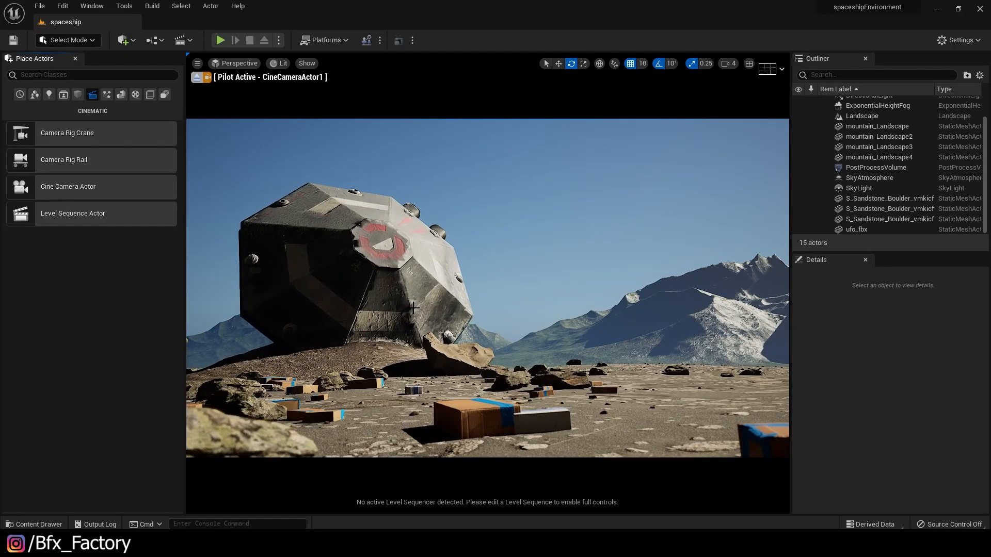
Import further props from Quixel Bridge, including three electrical boxes and a dirty plastic oil container, and close the separate content browser
key(ctrl+space)
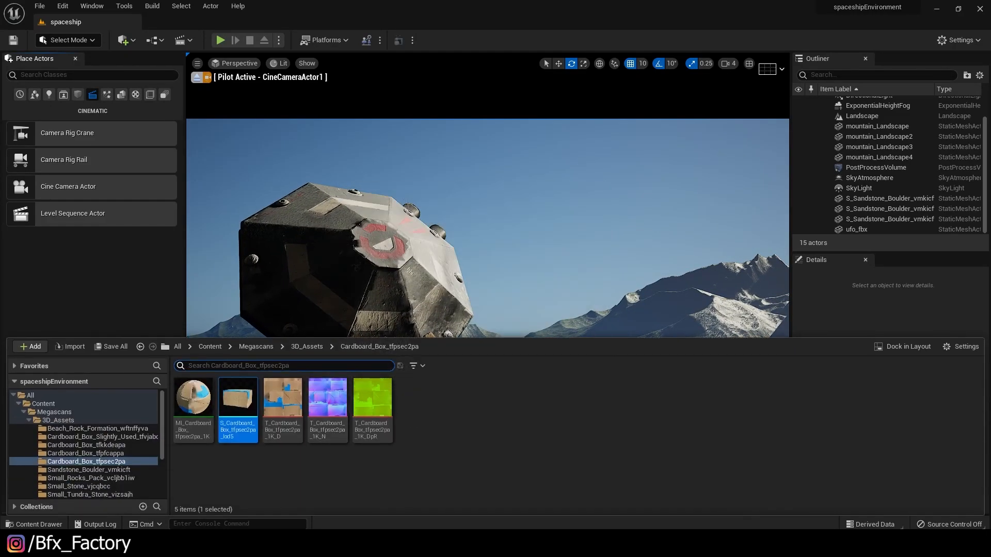
click(330, 289)
click(122, 40)
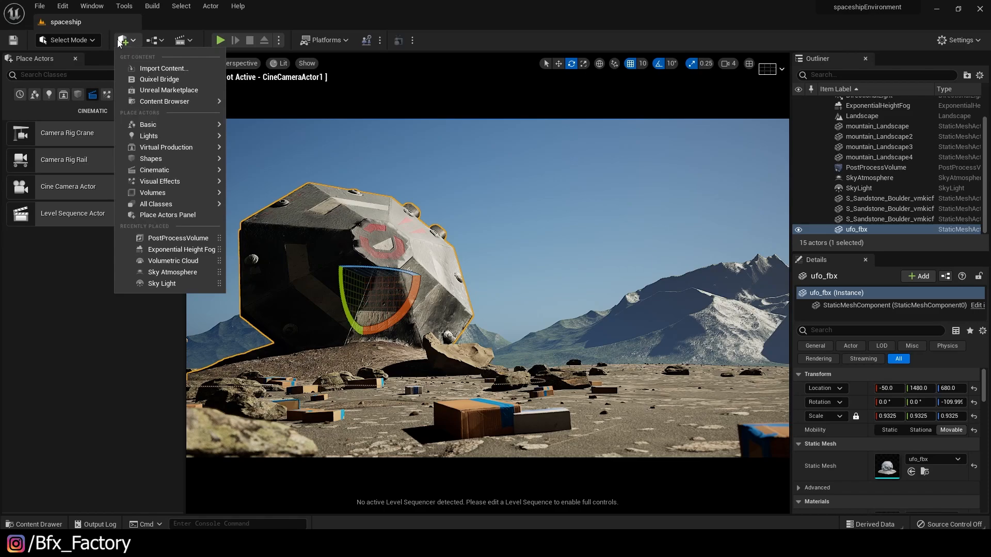
click(140, 78)
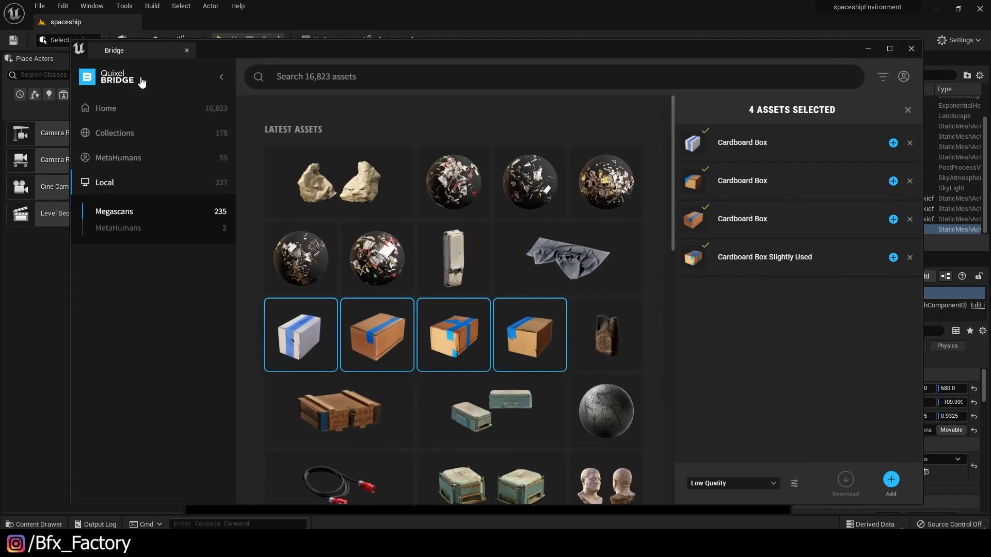
click(442, 255)
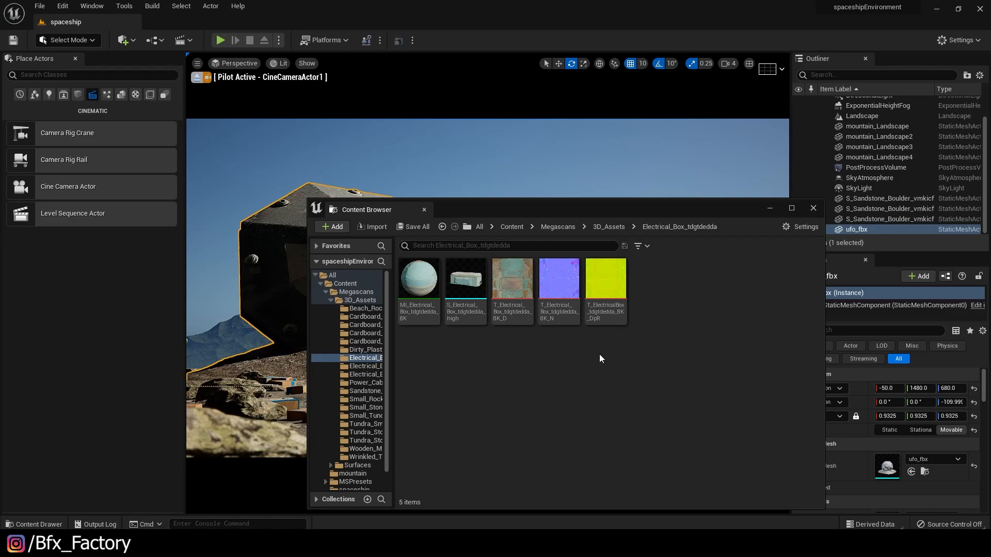
click(813, 208)
Look through the Megascans 3D_Assets folders and place the Electrical_Box_tdgtdedda mesh on the ground in front of the spaceship
key(ctrl+space)
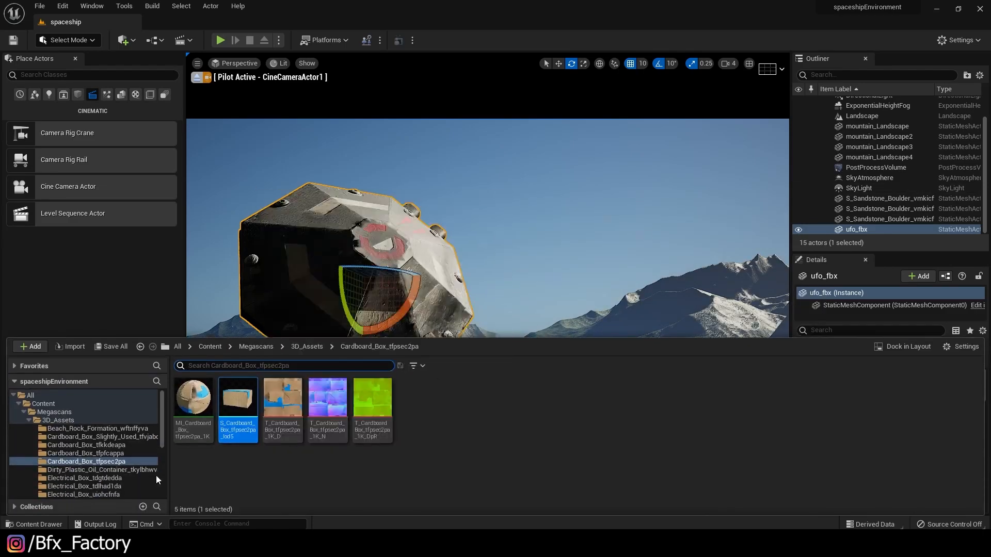
click(68, 428)
click(73, 437)
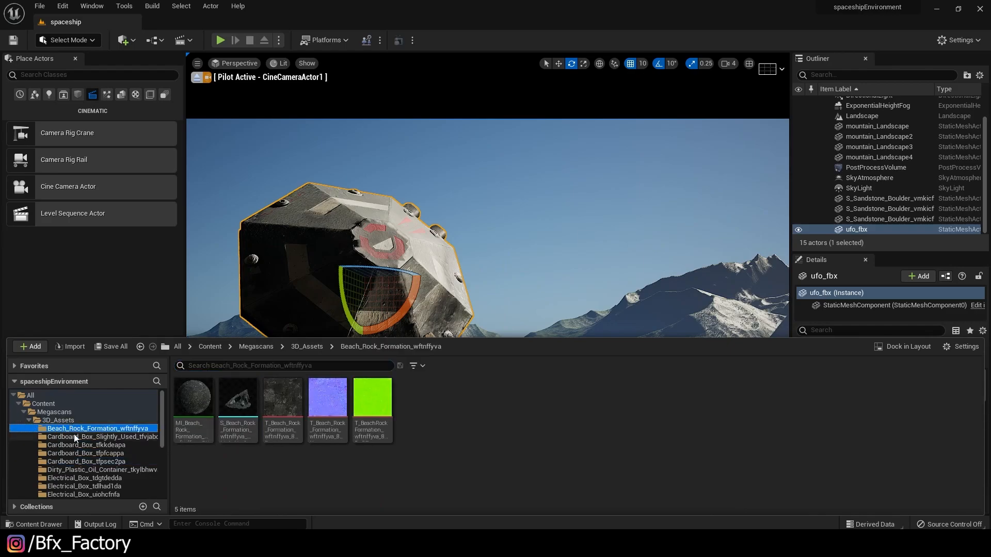
click(73, 446)
click(74, 454)
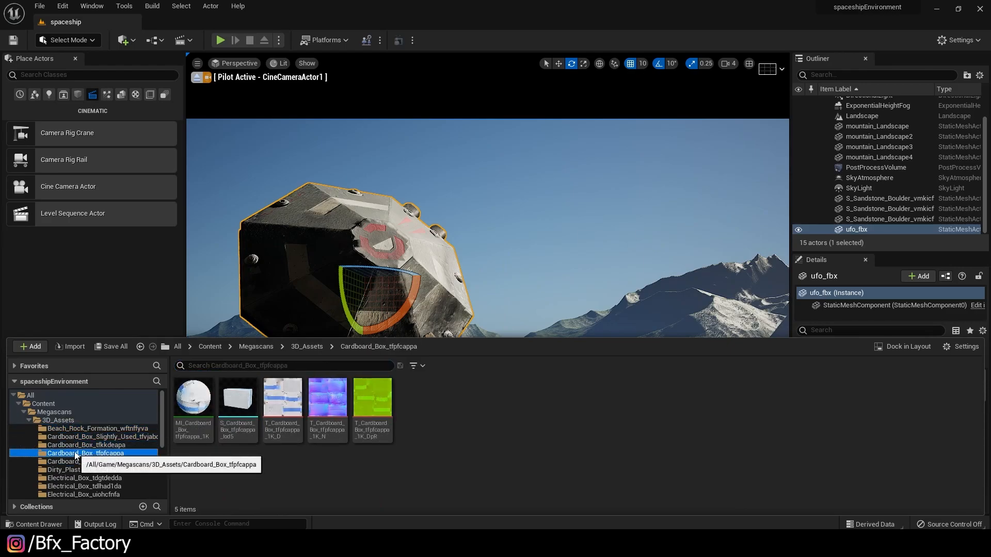
click(75, 462)
click(75, 469)
click(76, 478)
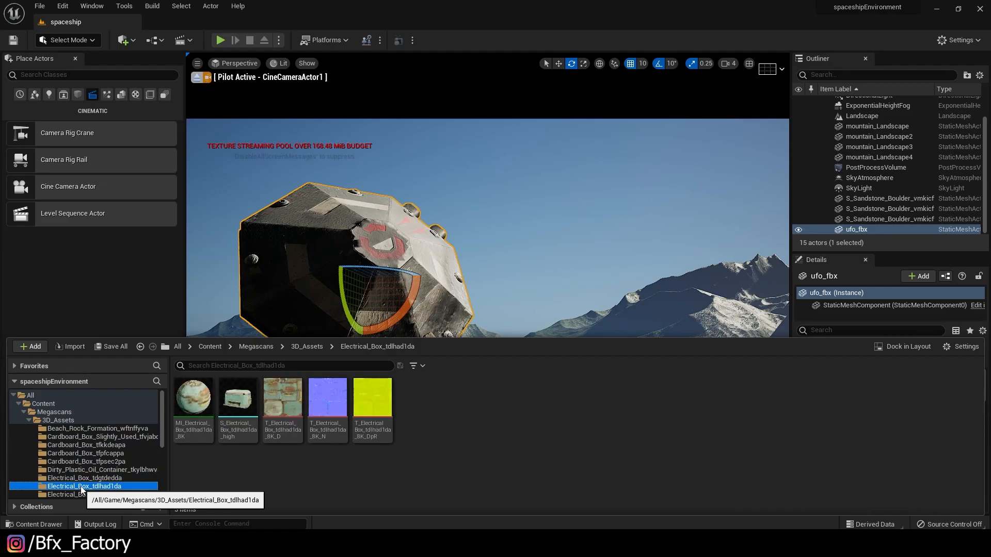
drag(240, 411, 597, 398)
Reframe the camera around the placed electrical box, then set the box's scale to 2 on all axes and its mobility to Movable
right_drag(673, 395, 588, 429)
key(d)
key(a)
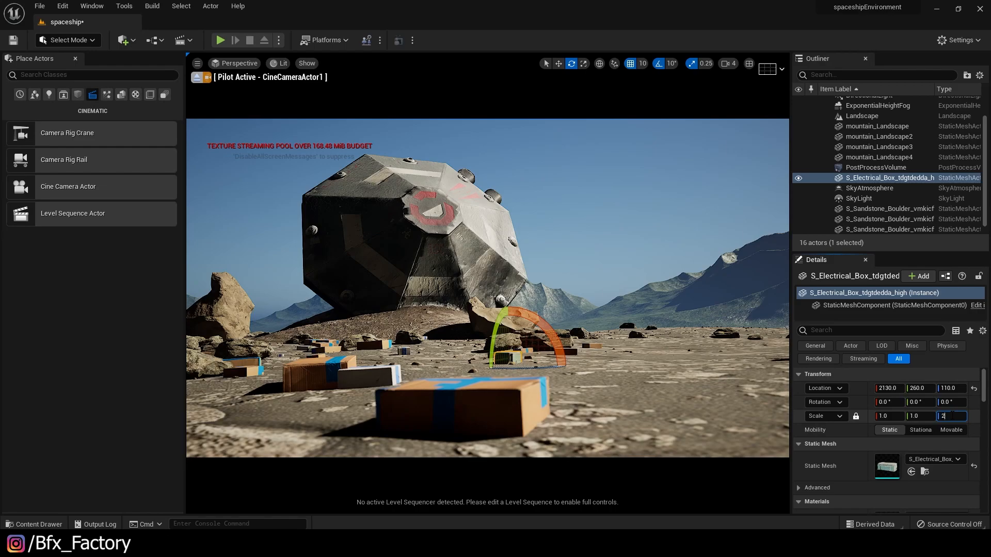
click(951, 430)
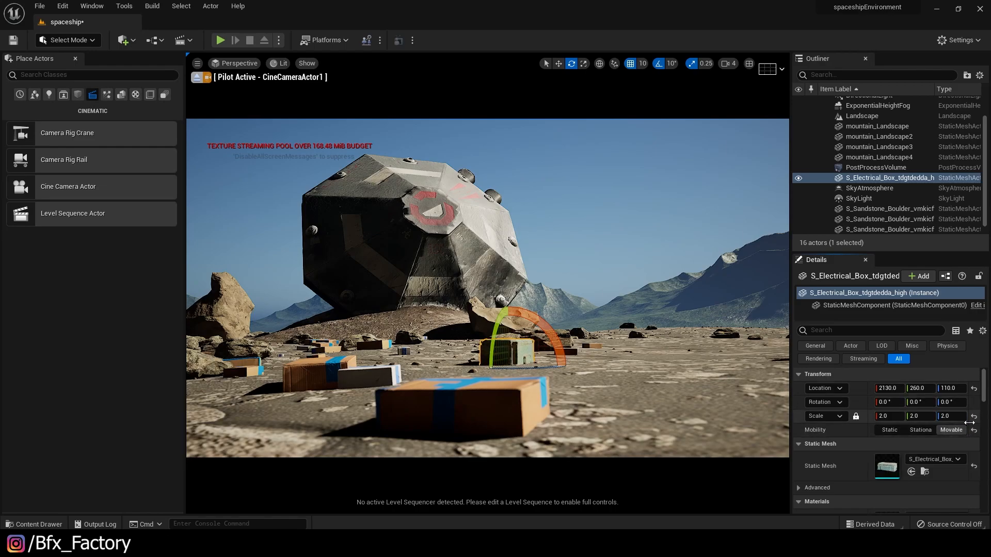
Rotate the electrical box to about 180°, 70°, 120° and move it to 2130, 140, 150, tilted out of the ground
drag(512, 304, 501, 318)
drag(508, 369, 485, 361)
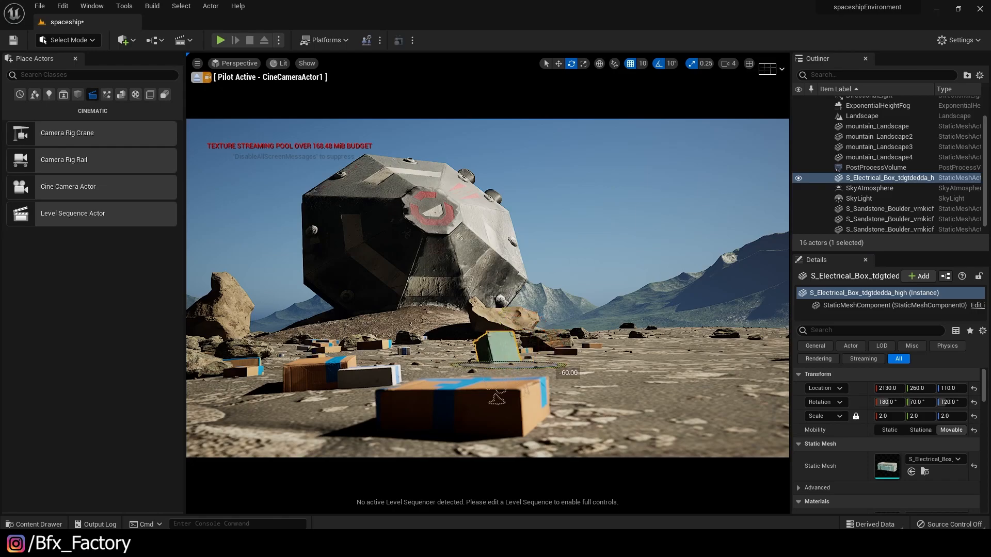
click(559, 63)
drag(508, 327, 512, 290)
drag(477, 325, 586, 324)
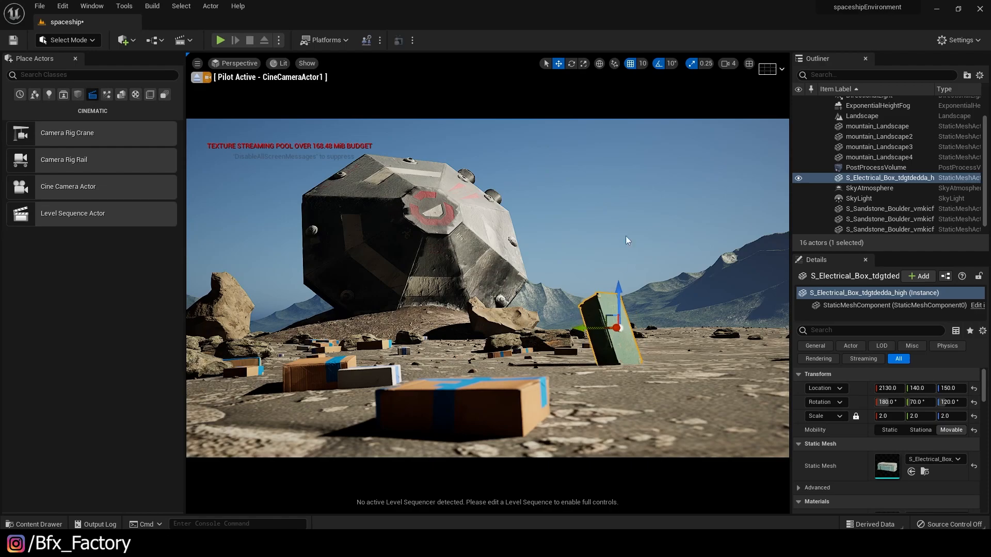
key(Escape)
Place the Electrical_Box_uiohcfnfa mesh among the boxes near the tall rock, made Movable at scale 2 and raised to Z 150
key(ctrl+space)
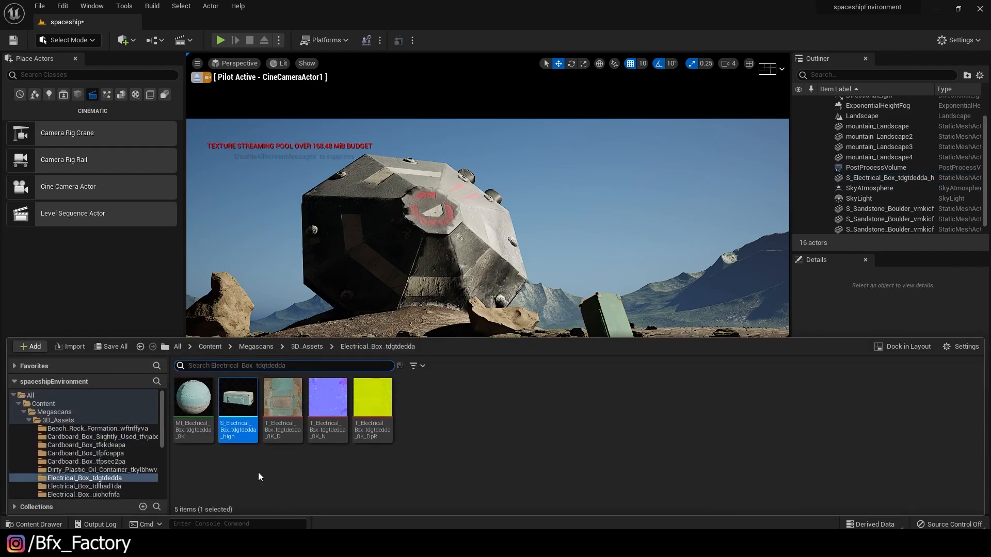
click(110, 487)
click(108, 495)
drag(242, 418, 302, 370)
click(282, 353)
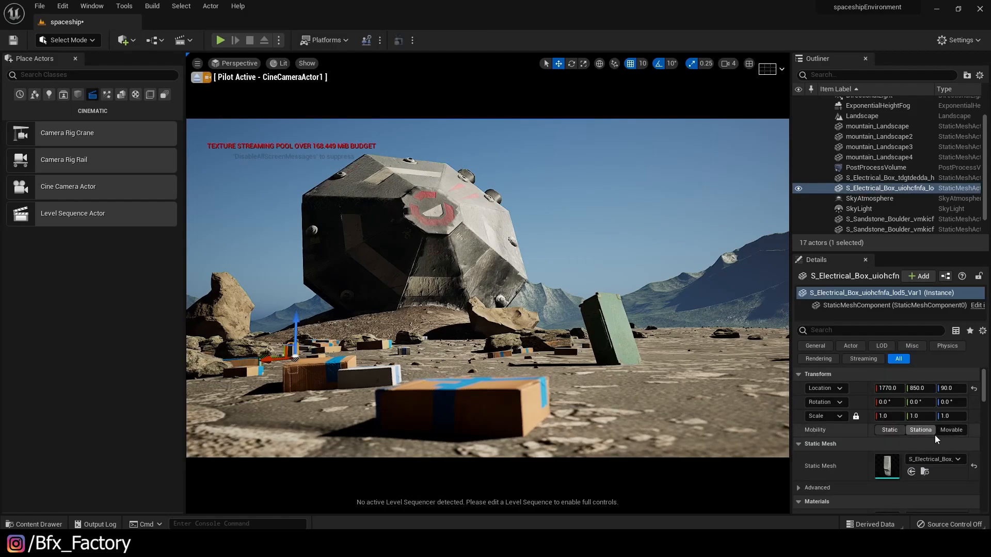
click(949, 416)
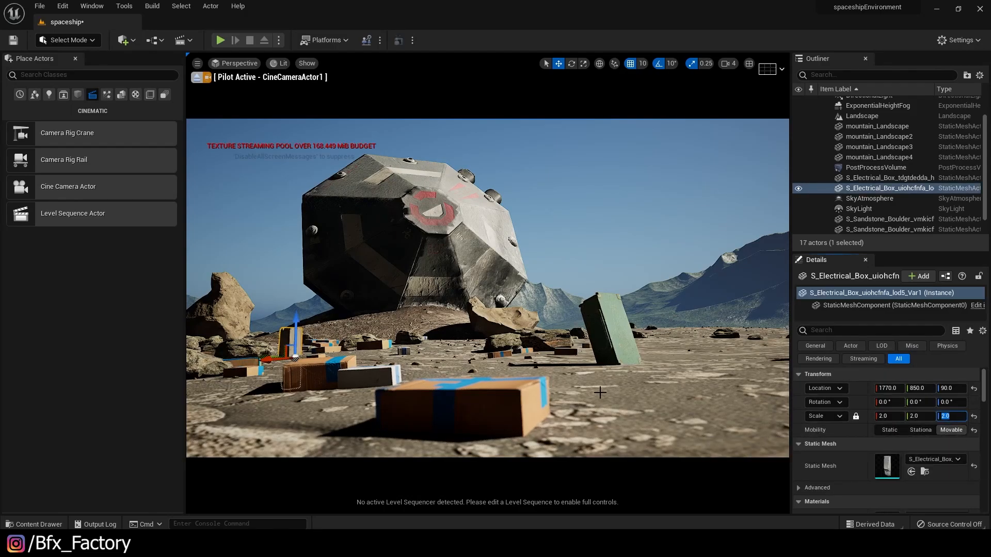
drag(296, 323, 308, 301)
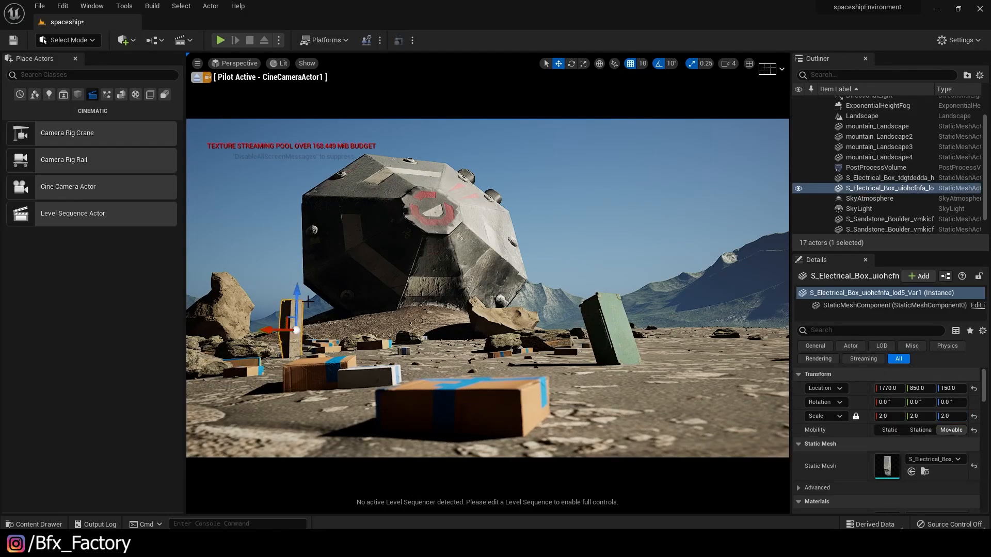
Place the Dirty_Plastic_Oil_Container mesh beside the nearest cardboard box, made Movable and scaled uniformly to about 3.65
key(ctrl+space)
click(77, 469)
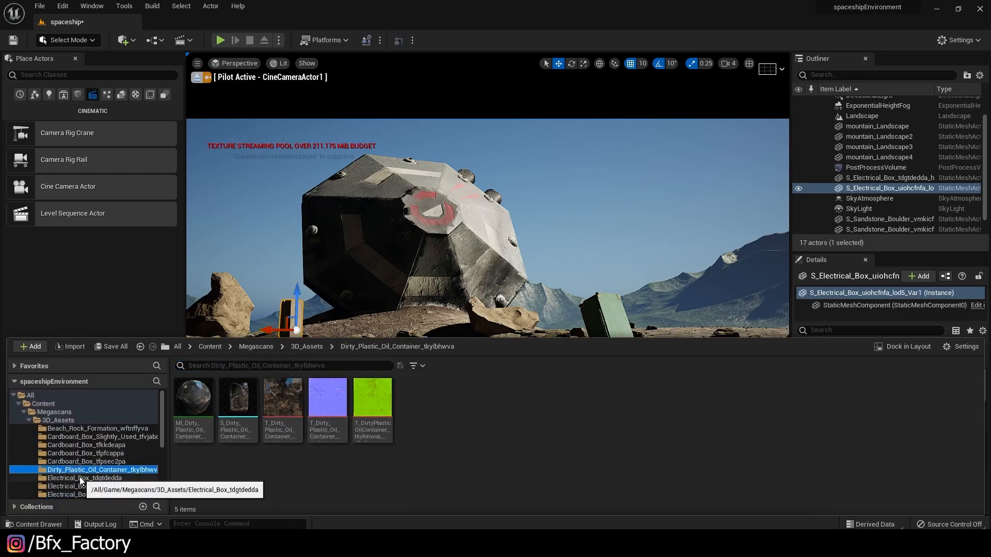
drag(238, 403, 585, 398)
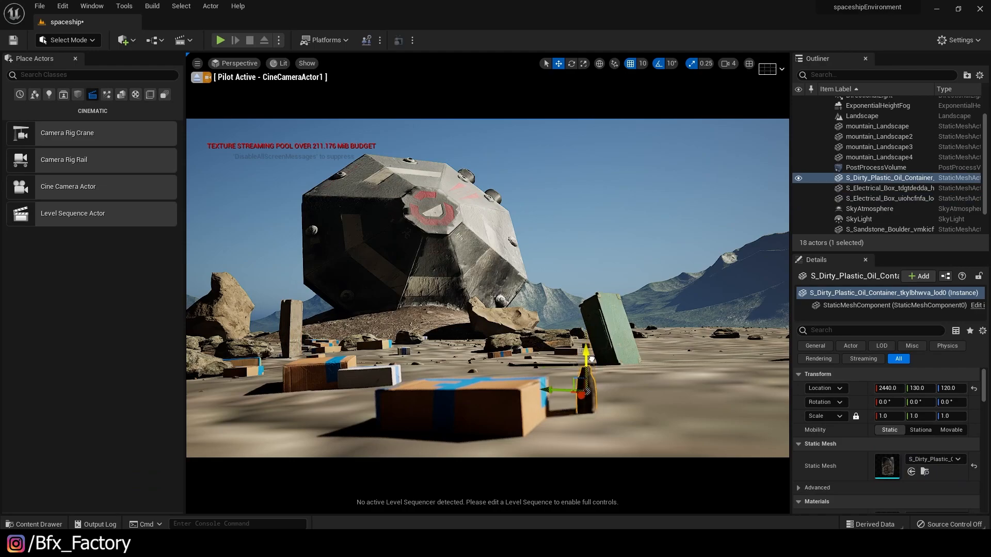
click(951, 430)
mouse_move(944, 416)
mouse_down()
mouse_move(957, 416)
mouse_move(944, 416)
mouse_up()
Move the oil container into the foreground at 2540, 210, 140 and tilt it to about -27°, 14°, -153°
drag(575, 395, 293, 278)
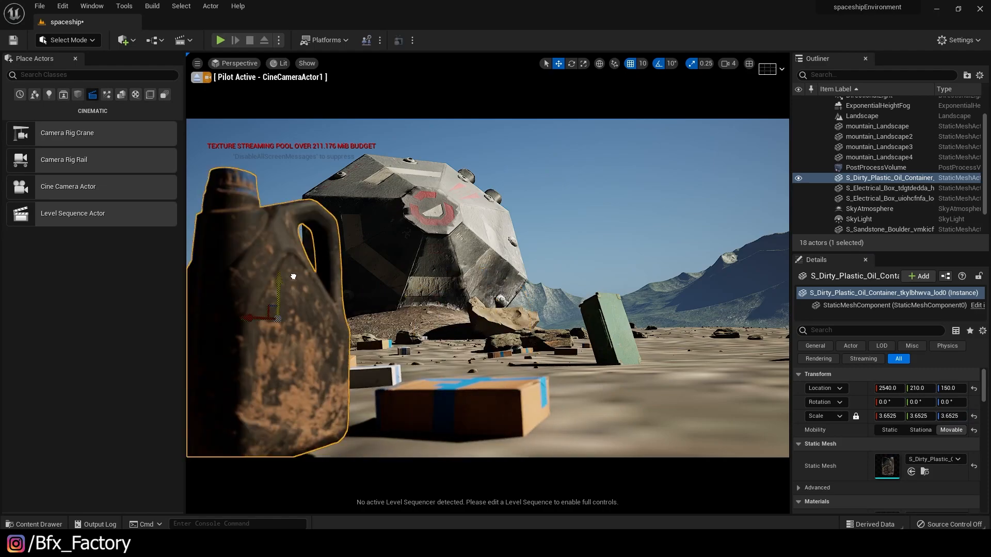
click(571, 63)
drag(275, 314, 354, 319)
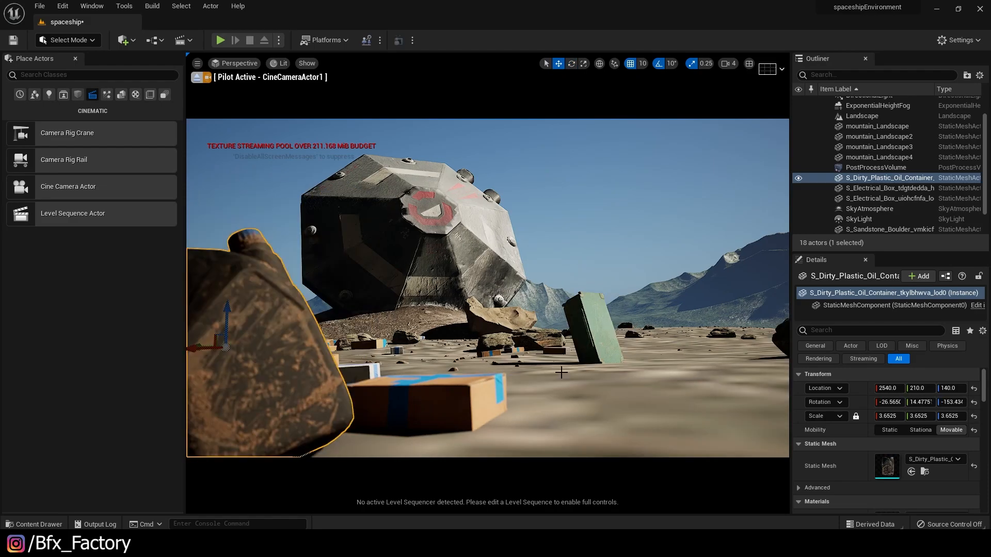
Reframe the piloted camera to show the spaceship, tilted green electrical box and cardboard boxes, with the oil container partly in the foreground
middle_drag(561, 372, 630, 368)
mouse_move(563, 370)
right_down()
mouse_move(527, 356)
mouse_move(578, 378)
right_up()
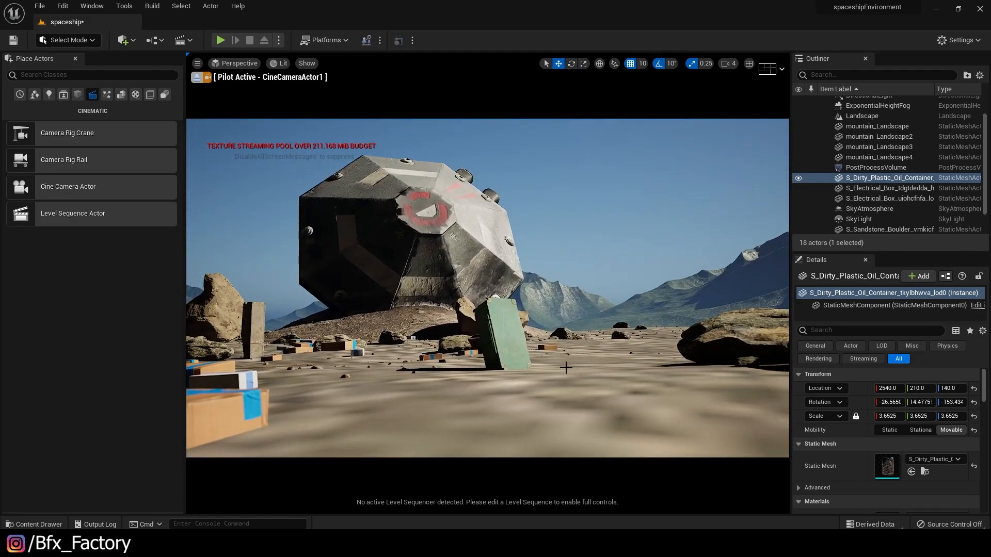
key(a)
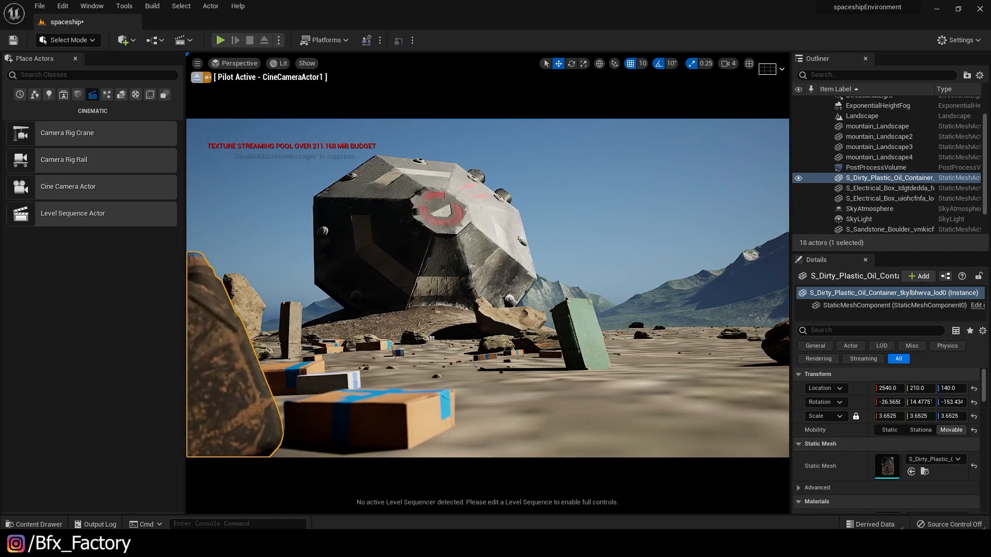
key(d)
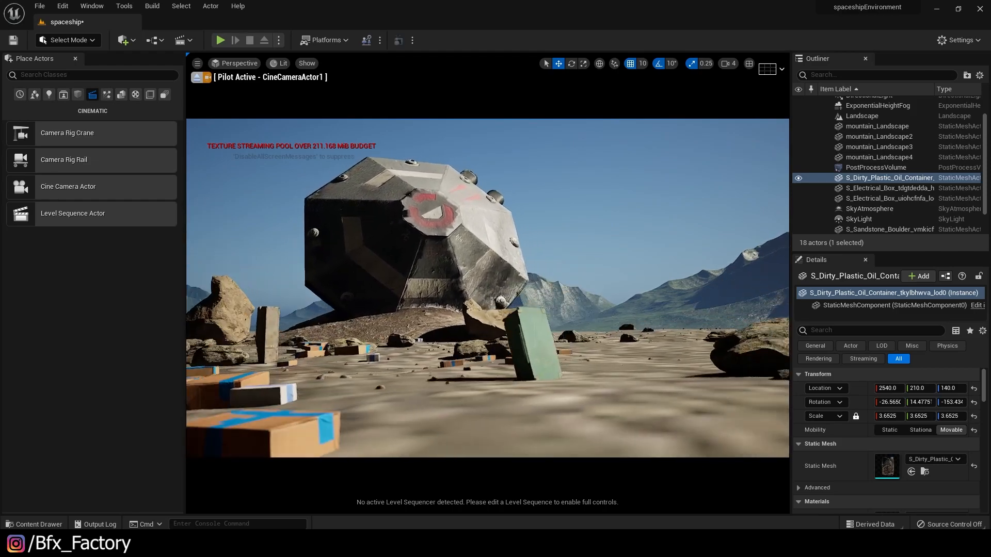
key(q)
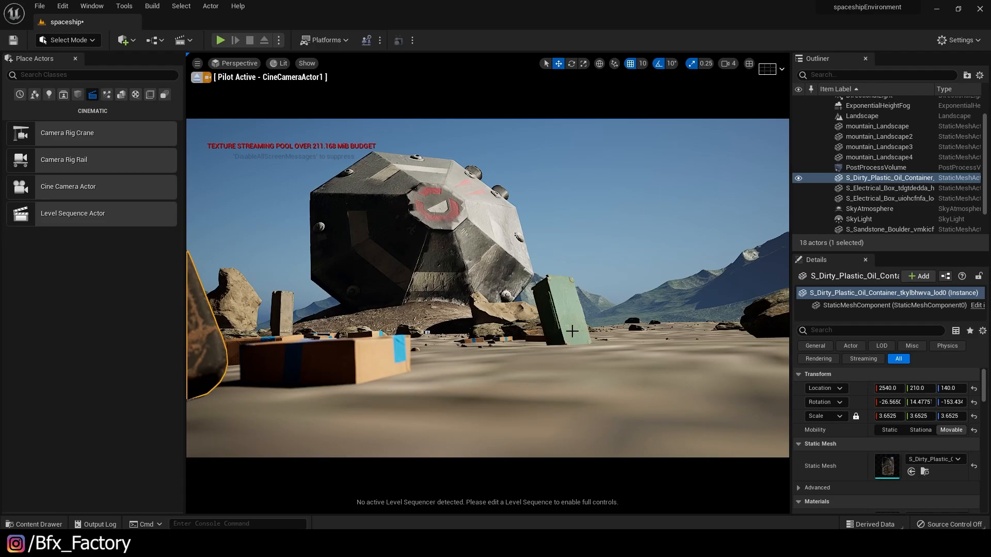
key(w)
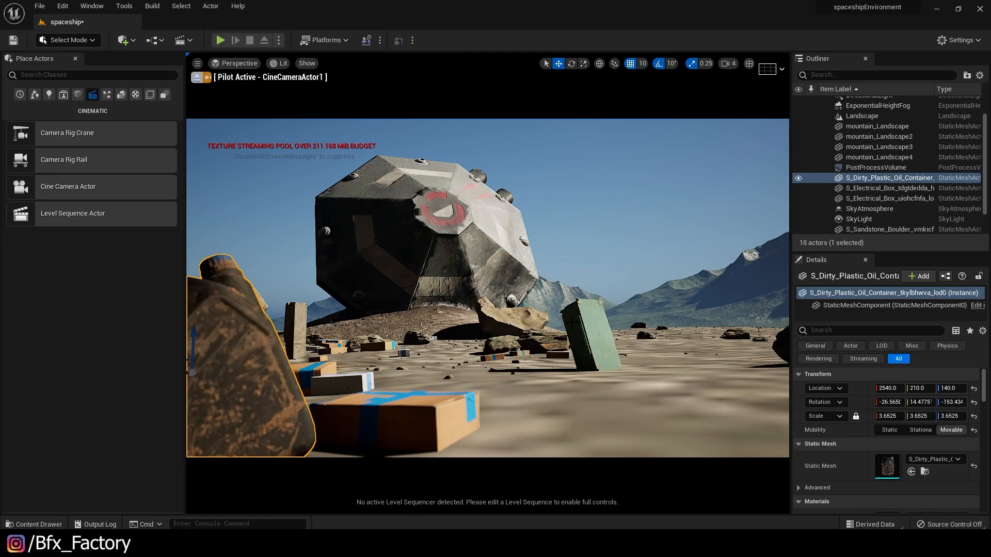
middle_drag(570, 322, 581, 374)
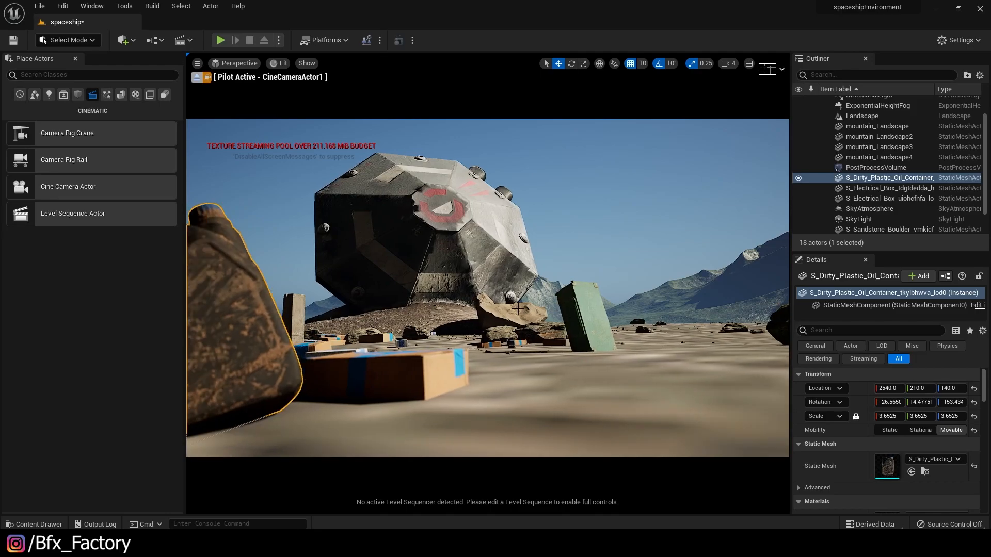
mouse_move(510, 308)
middle_down()
mouse_move(511, 278)
mouse_move(511, 305)
middle_up()
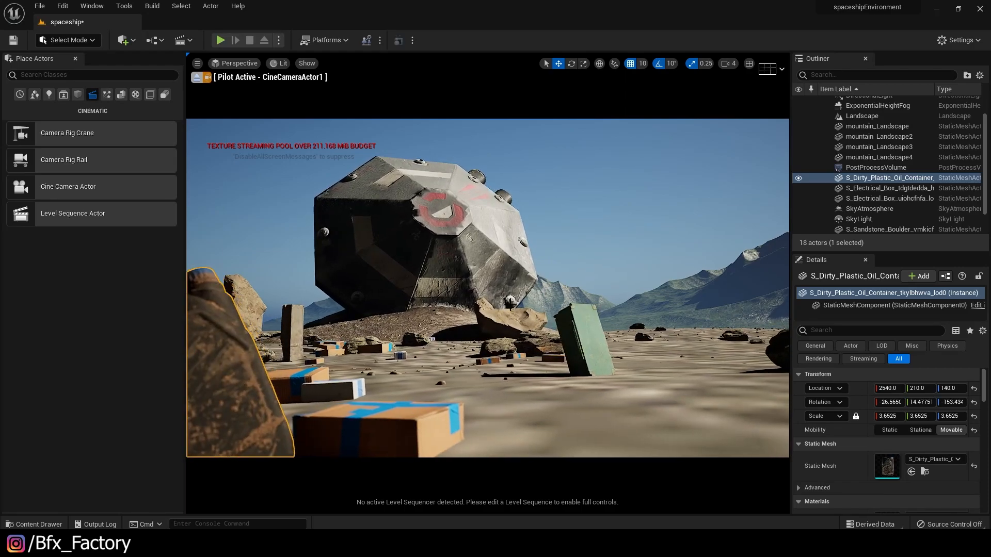
Place the P_Fire effect from the StarterContent Particles folder behind the boulder beside the spaceship at 90, 800, 230 with scale 5
key(ctrl+space)
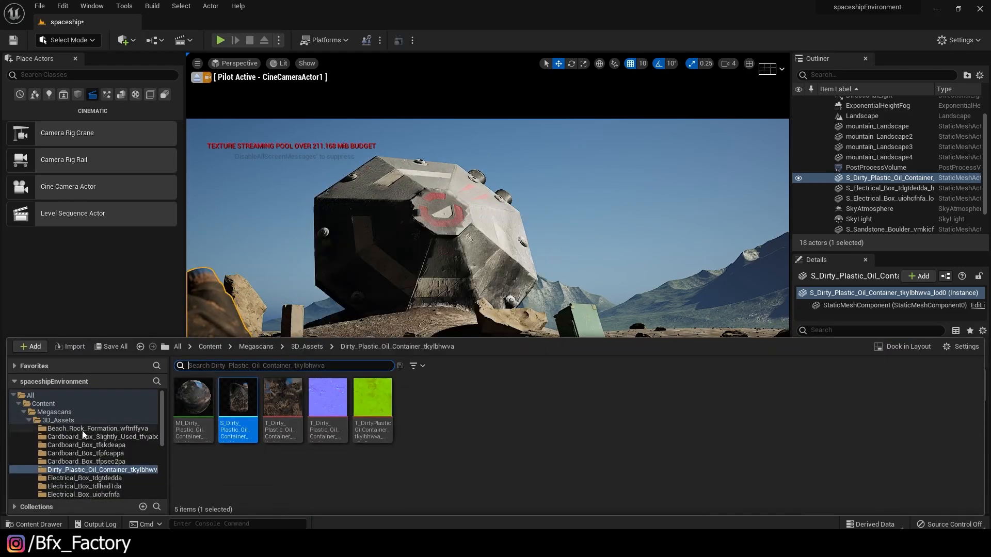
click(27, 421)
click(23, 412)
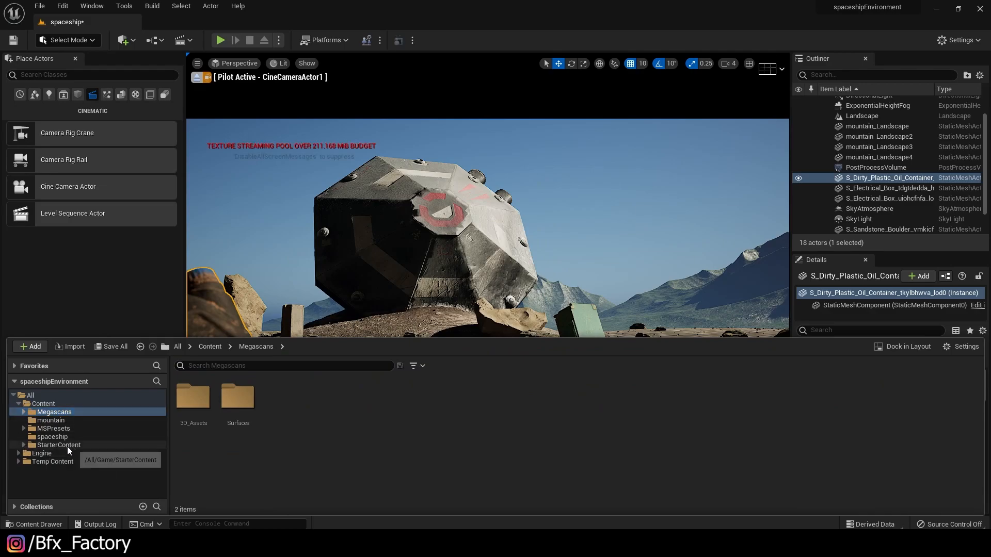
click(50, 447)
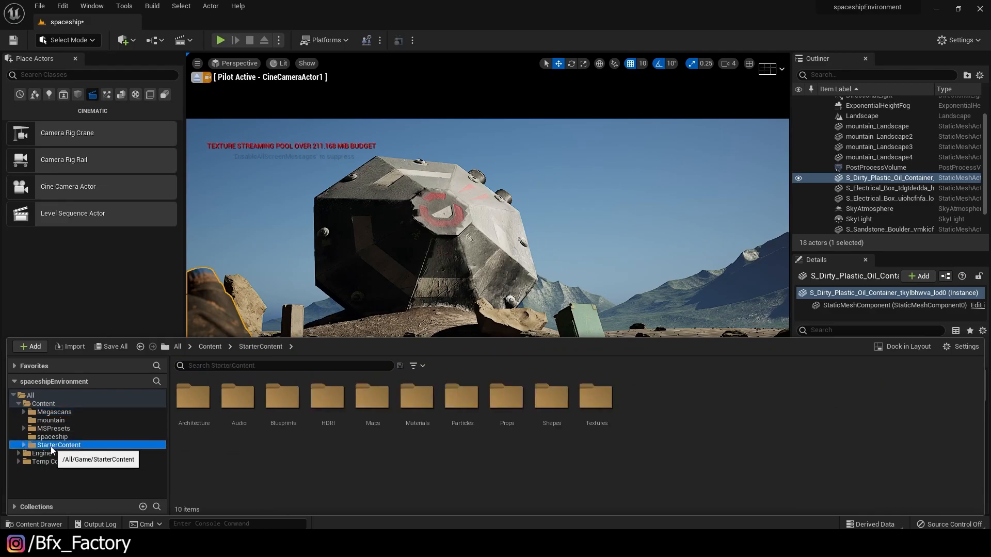
double_click(456, 405)
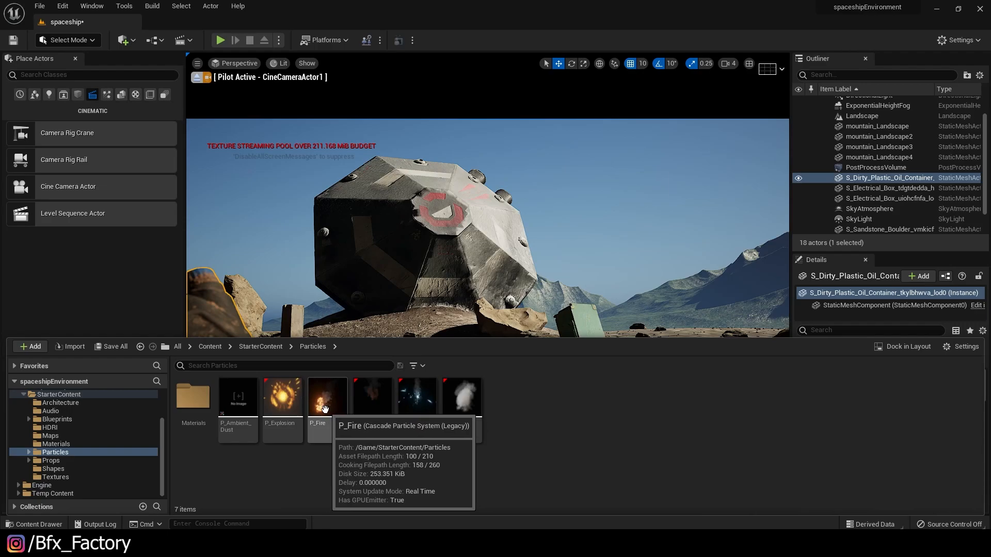
click(488, 288)
drag(520, 306, 522, 315)
right_drag(566, 300, 555, 351)
drag(601, 273, 654, 248)
right_drag(654, 249, 684, 180)
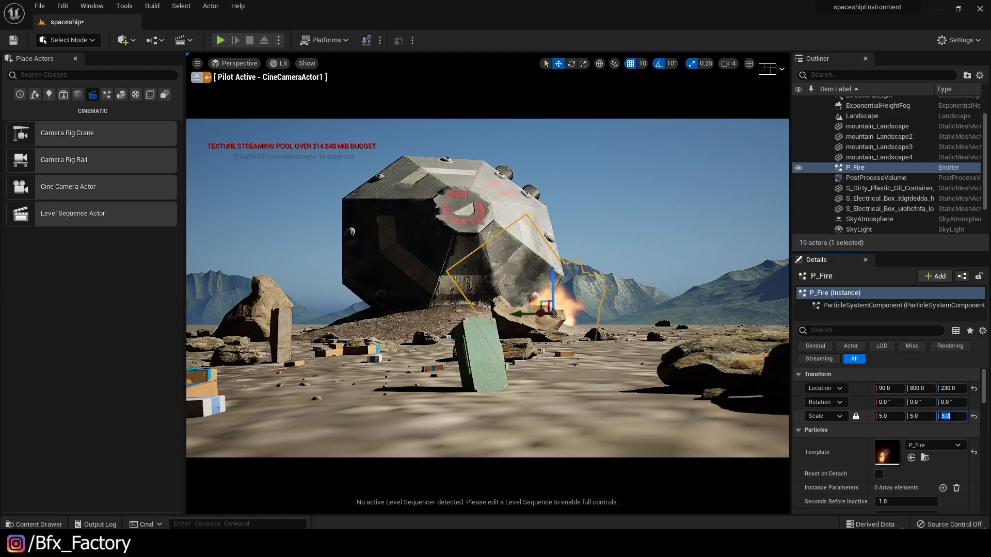
middle_drag(694, 239, 695, 237)
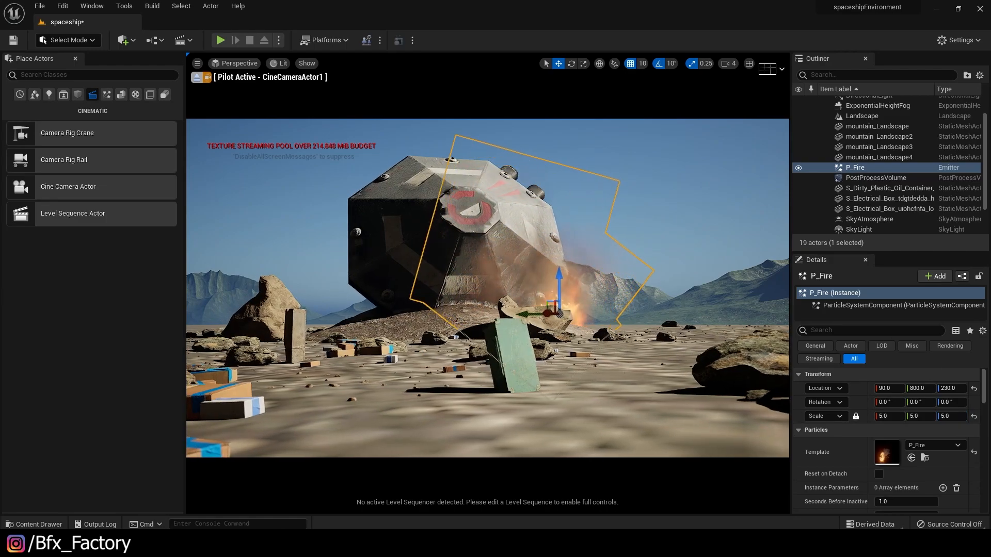
key(ctrl+l)
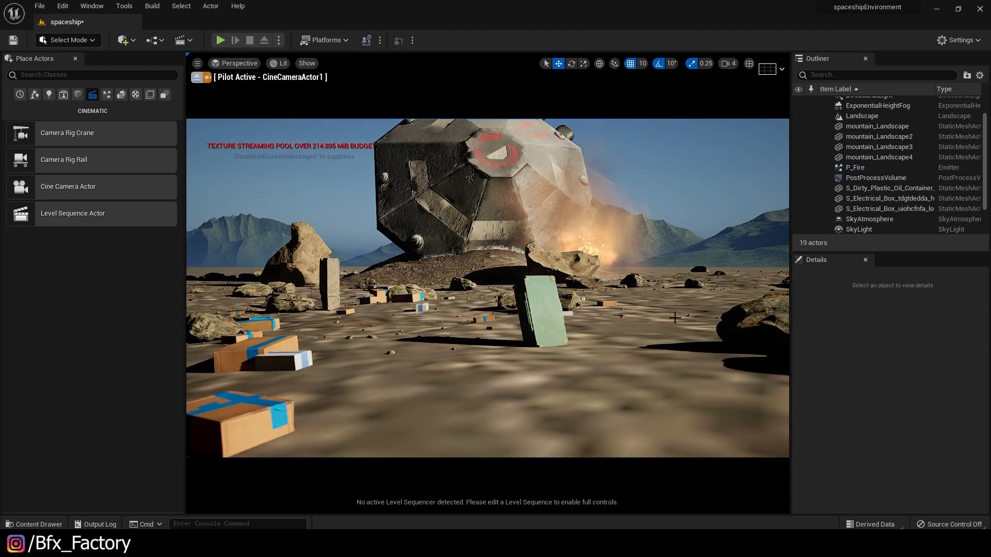
Add the P_Smoke particle effect at the fire and raise it to Z 410
key(ctrl+space)
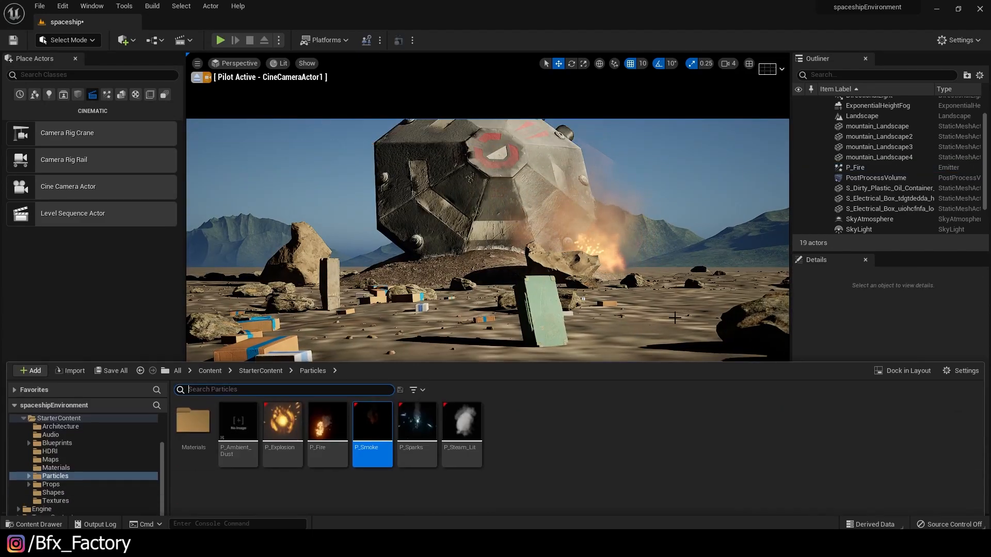
mouse_move(374, 409)
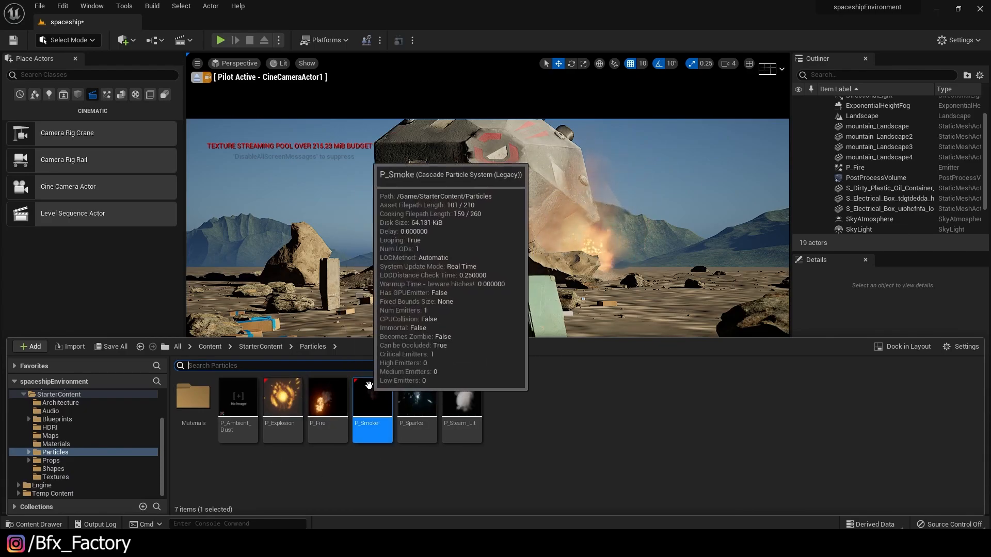
drag(374, 408, 593, 267)
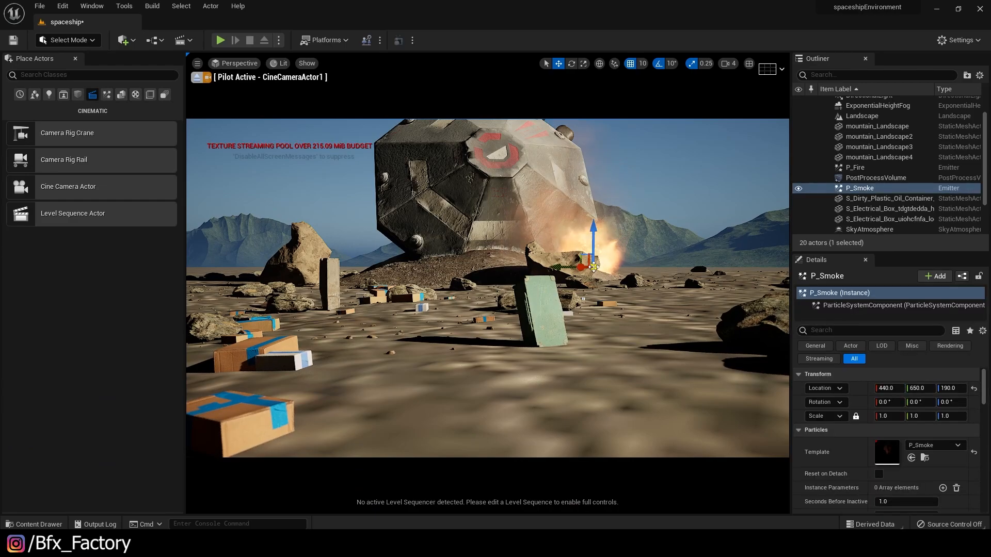
right_drag(637, 258, 565, 332)
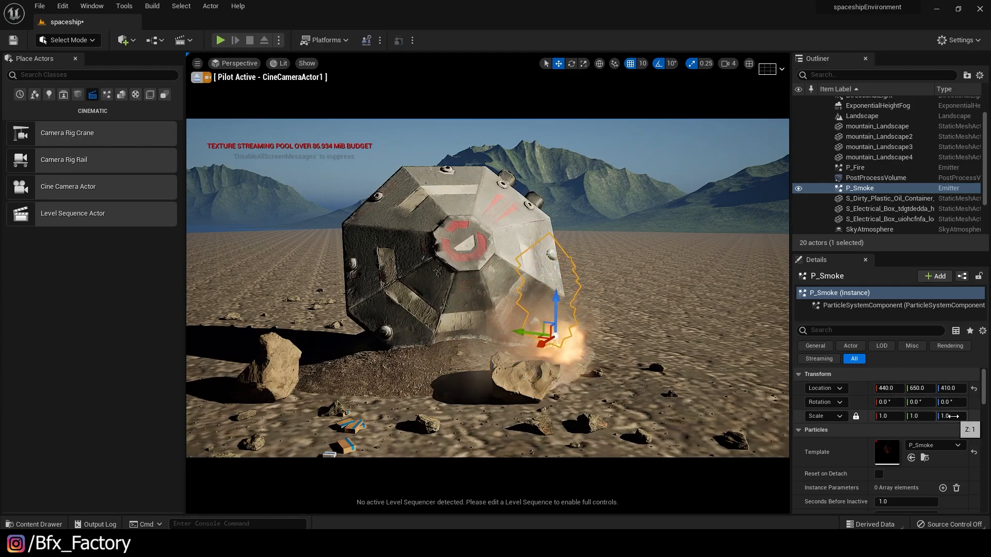
Try scaling the smoke emitter to 50 on all axes and view it through the camera
drag(948, 416, 949, 415)
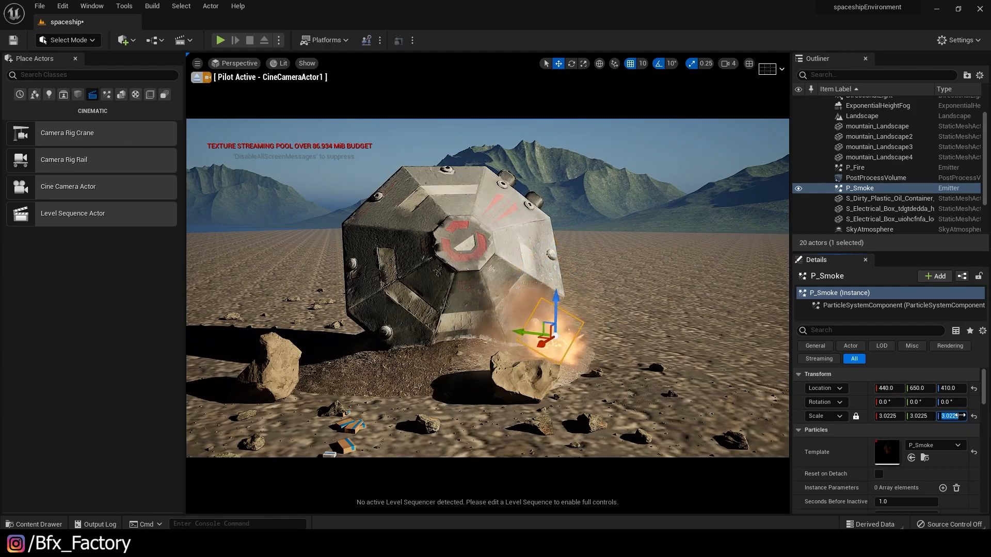
text(50)
key(Return)
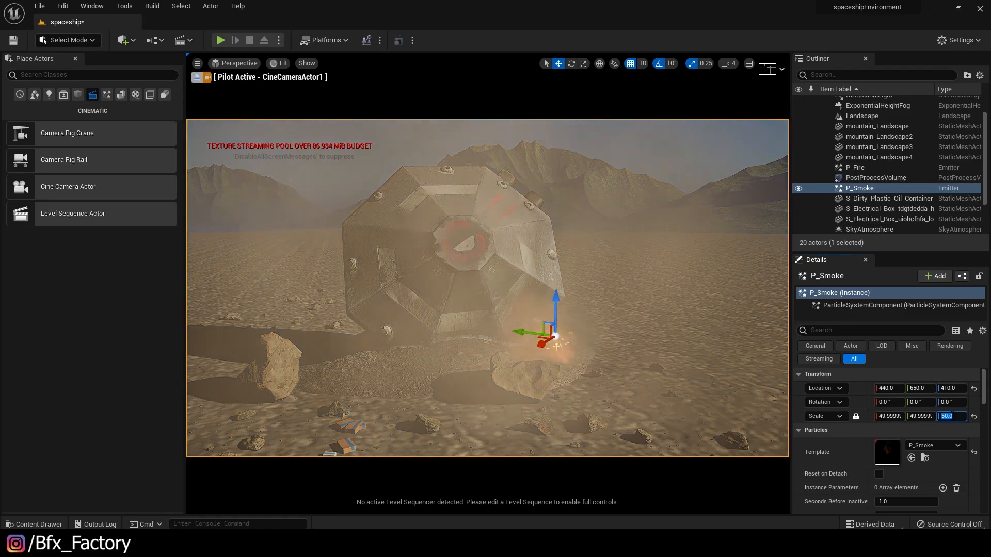
mouse_move(623, 347)
right_down()
mouse_move(593, 382)
mouse_move(623, 347)
right_up()
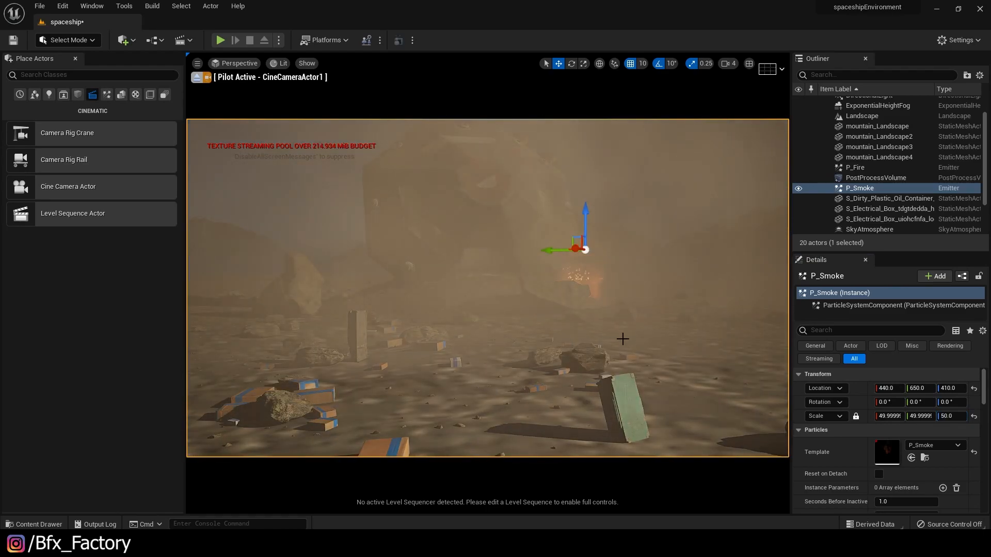
Set the smoke emitter's scale to 5 on all axes and move it behind the fire to -210, 820, 230
click(926, 416)
text(5)
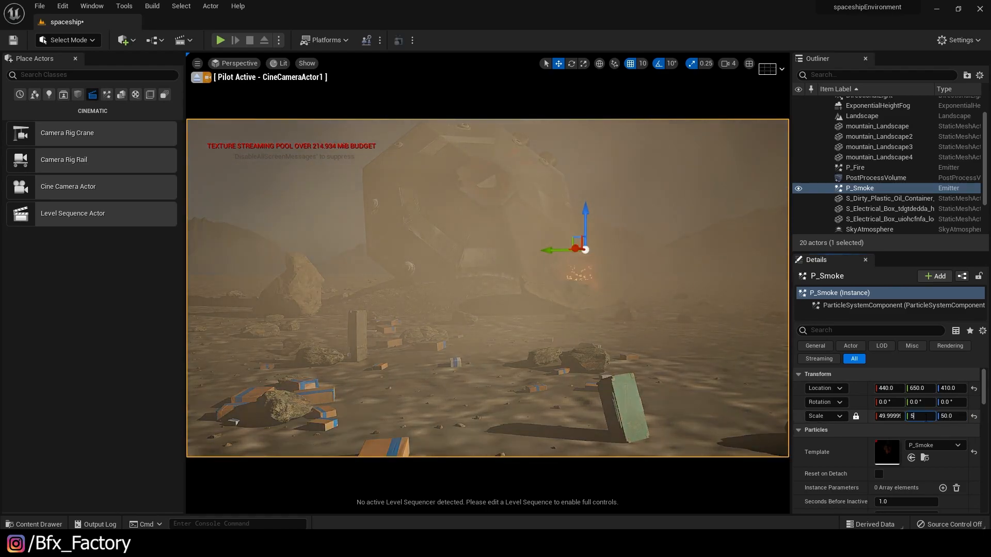
key(Return)
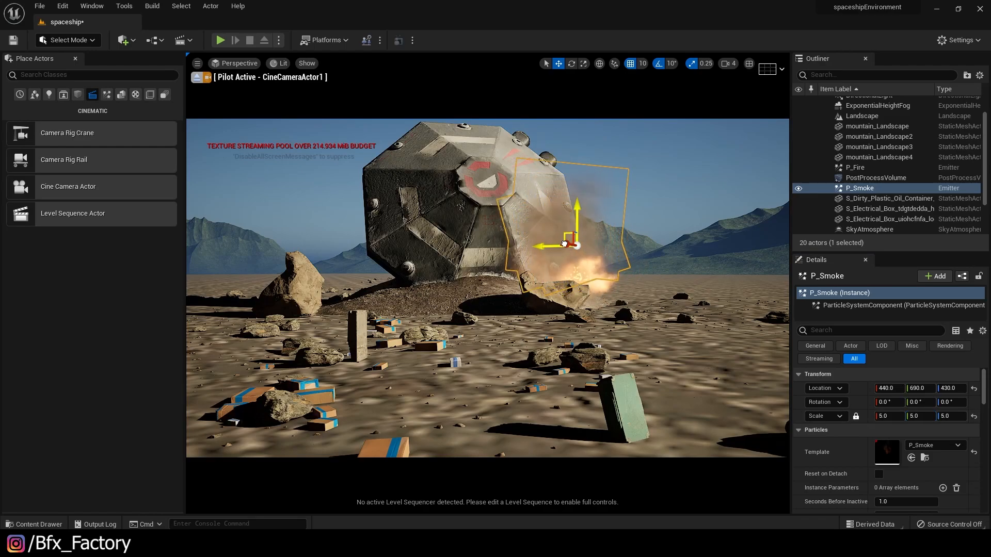
drag(576, 244, 578, 284)
click(604, 240)
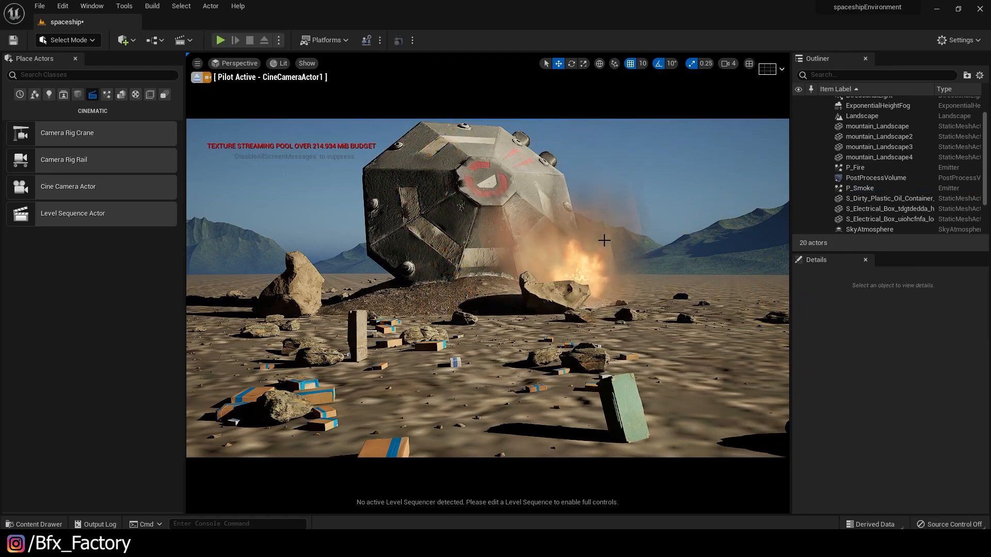
Duplicate the smoke emitter to the spaceship's opposite side at Y 2220 and reframe the camera with the whole oil container in the foreground
mouse_move(648, 254)
middle_down()
mouse_move(647, 283)
mouse_move(648, 255)
middle_up()
click(612, 143)
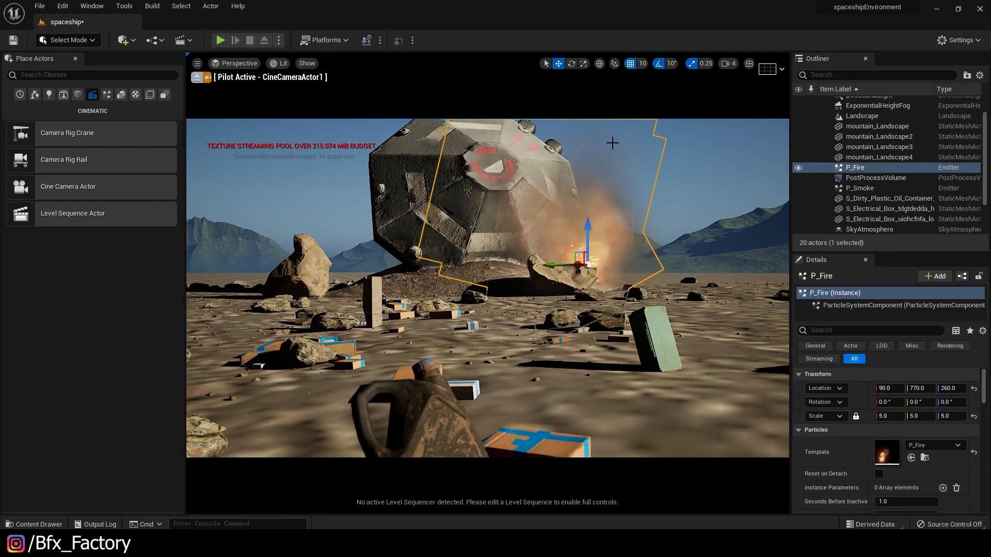
click(581, 266)
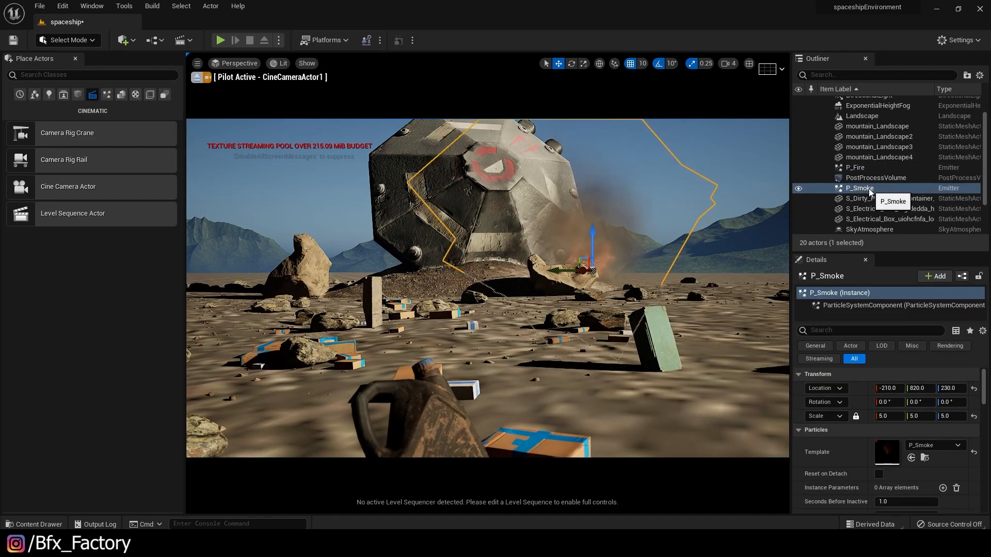
alt+drag(560, 270, 328, 271)
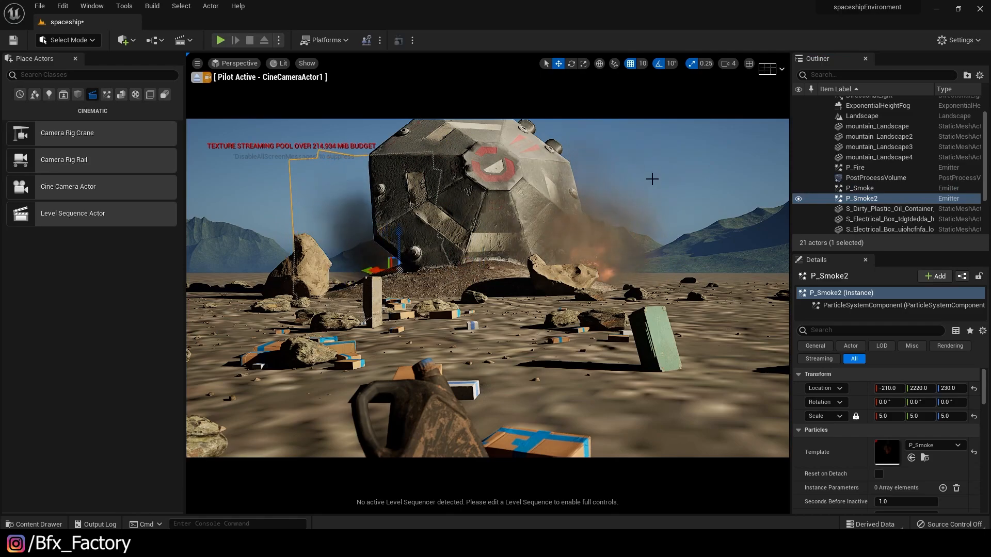
click(656, 182)
mouse_move(657, 182)
right_down()
mouse_move(593, 211)
mouse_move(578, 232)
mouse_move(645, 222)
mouse_move(658, 191)
right_up()
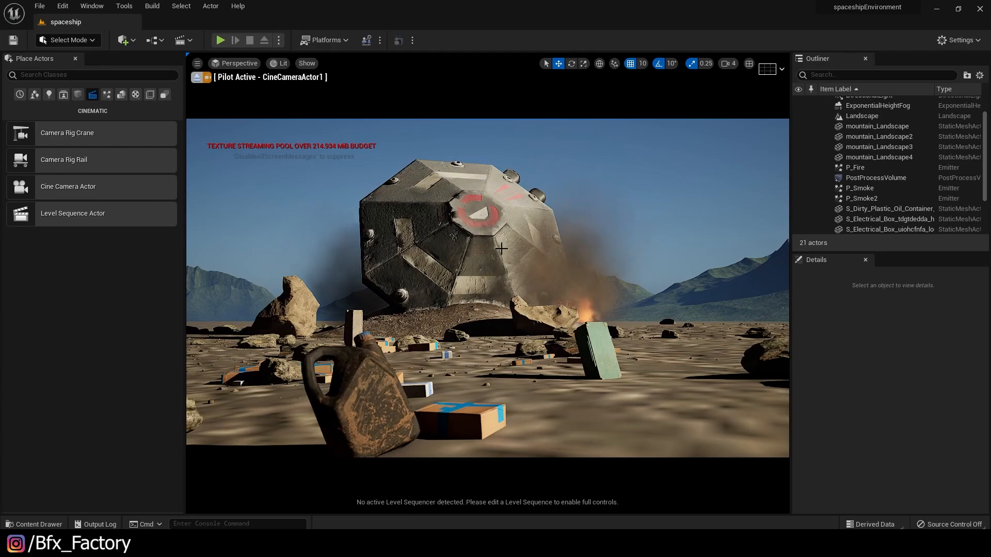